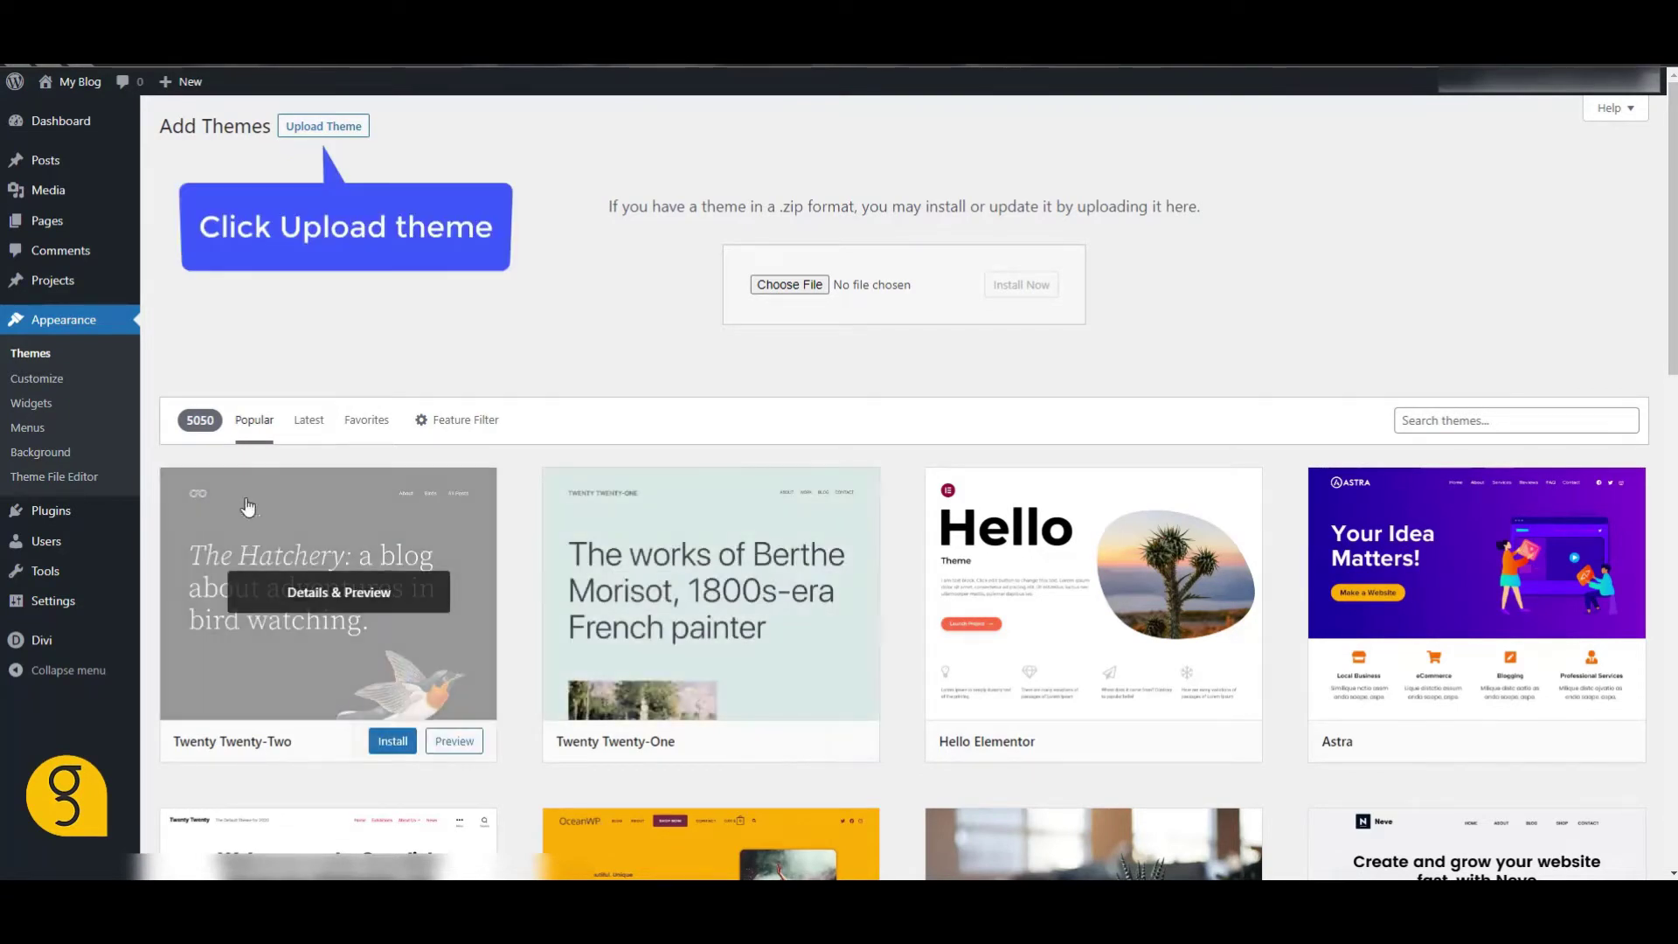
- Upload and install eazy-portfolio-childtheme-v0.1.zip as a new theme
{"action": "left_click", "coordinate": [310, 134]}
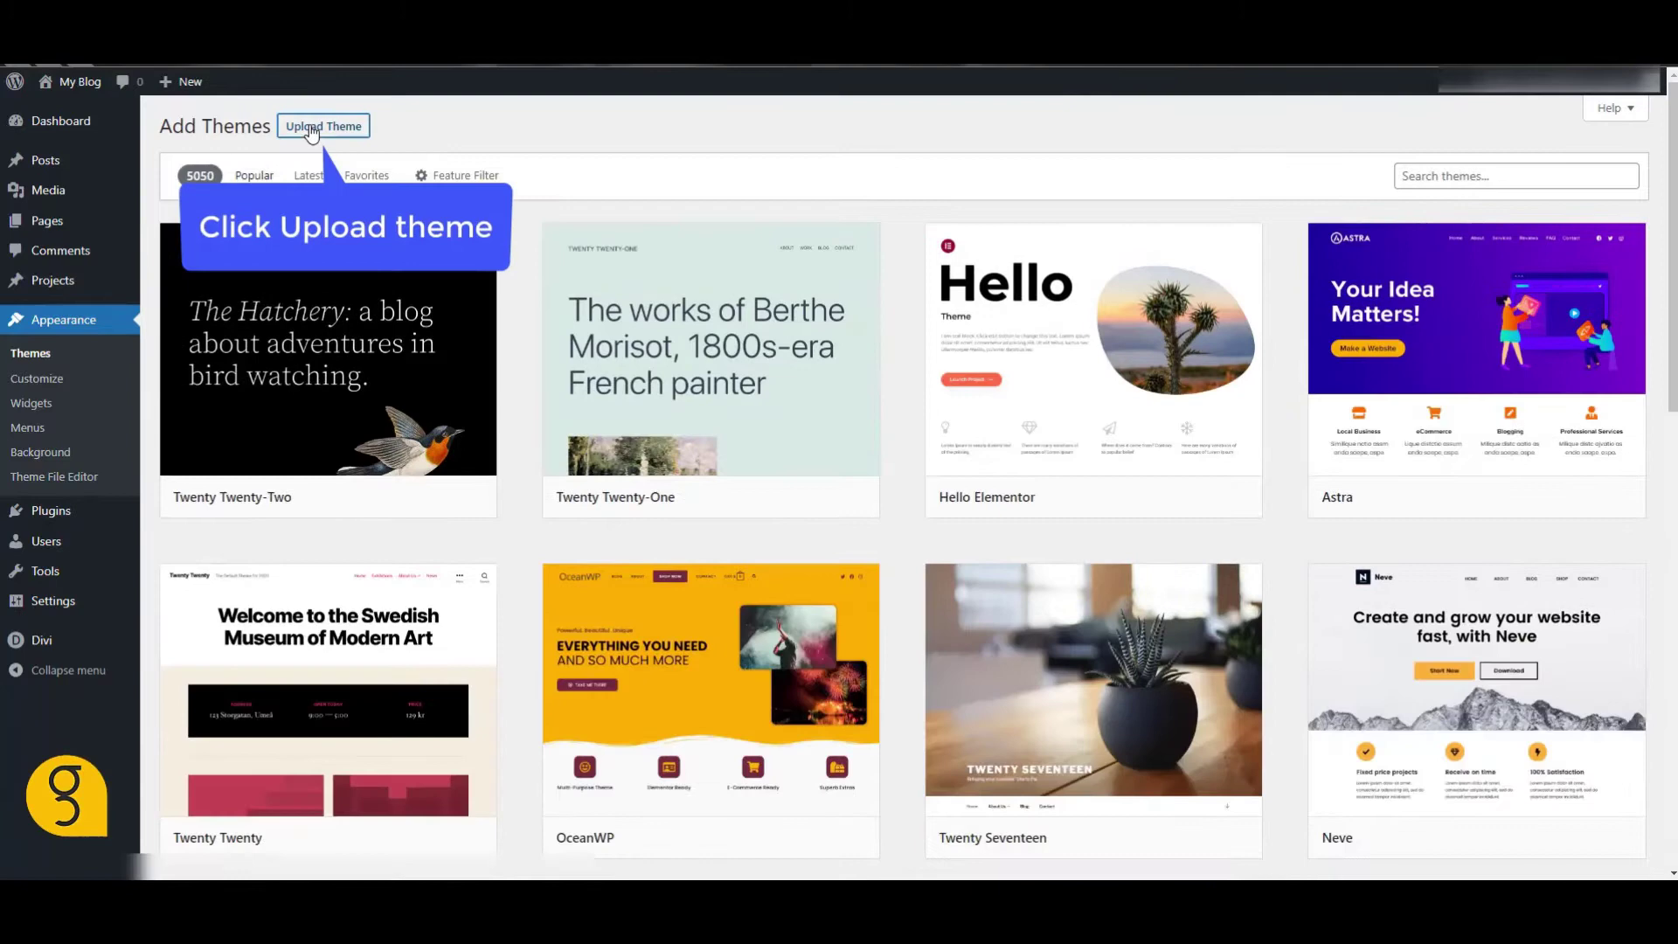
{"action": "left_click", "coordinate": [311, 131]}
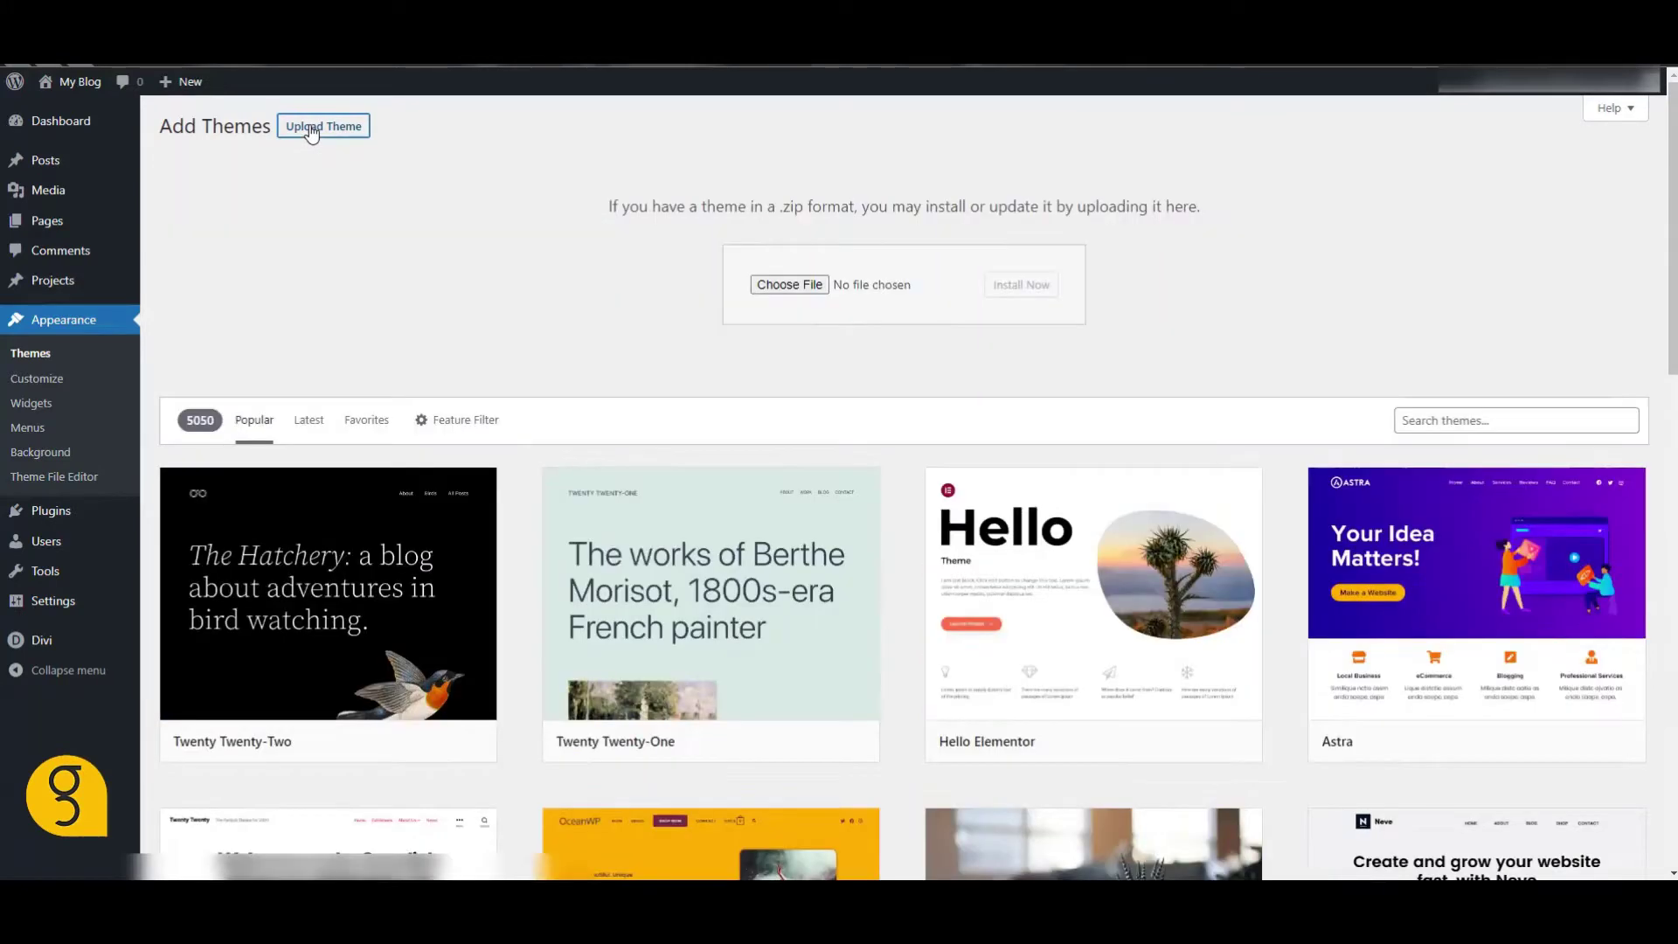
{"action": "left_click", "coordinate": [762, 285]}
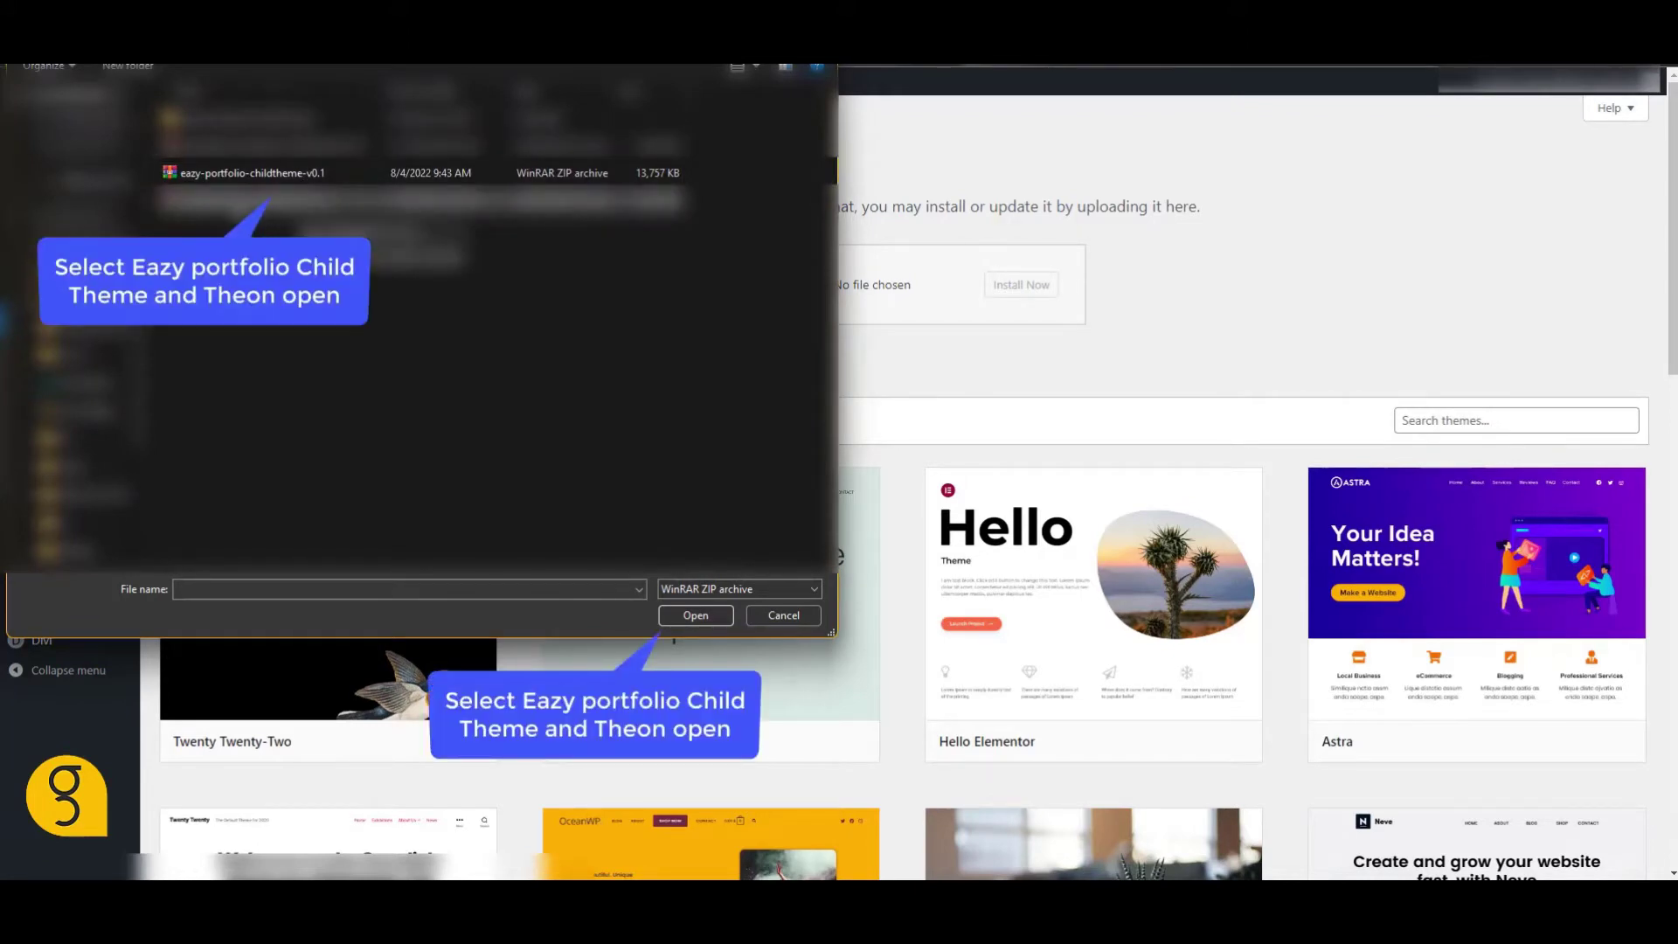
{"action": "left_click", "coordinate": [249, 173]}
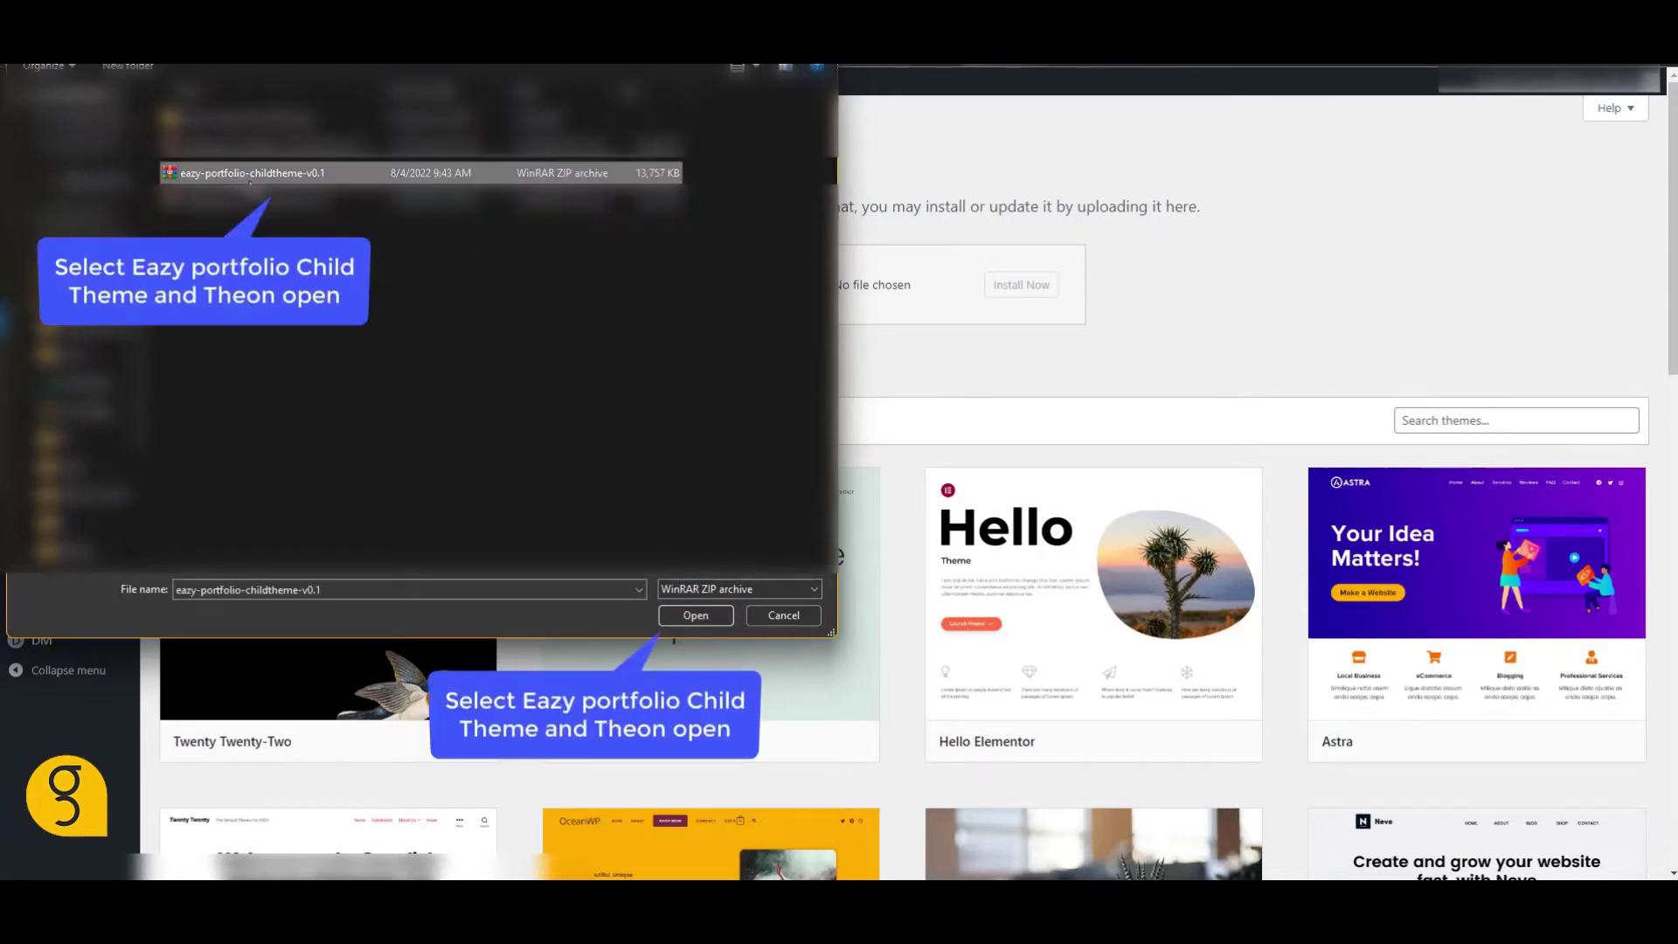
{"action": "left_click", "coordinate": [690, 617]}
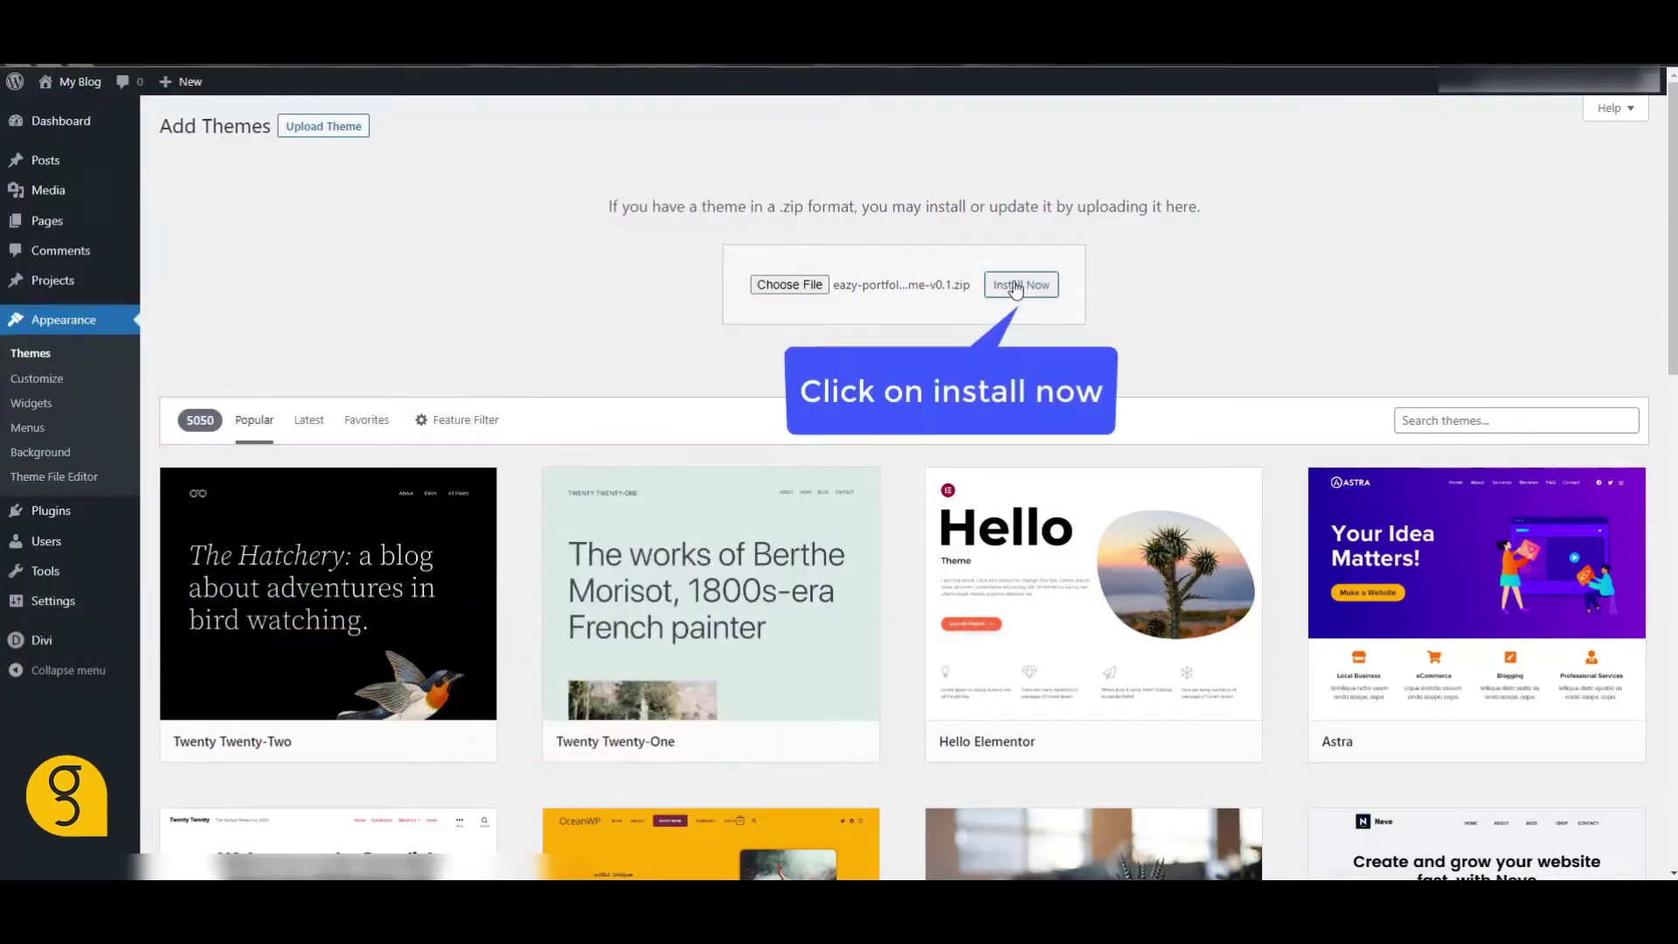
{"action": "left_click", "coordinate": [1015, 290]}
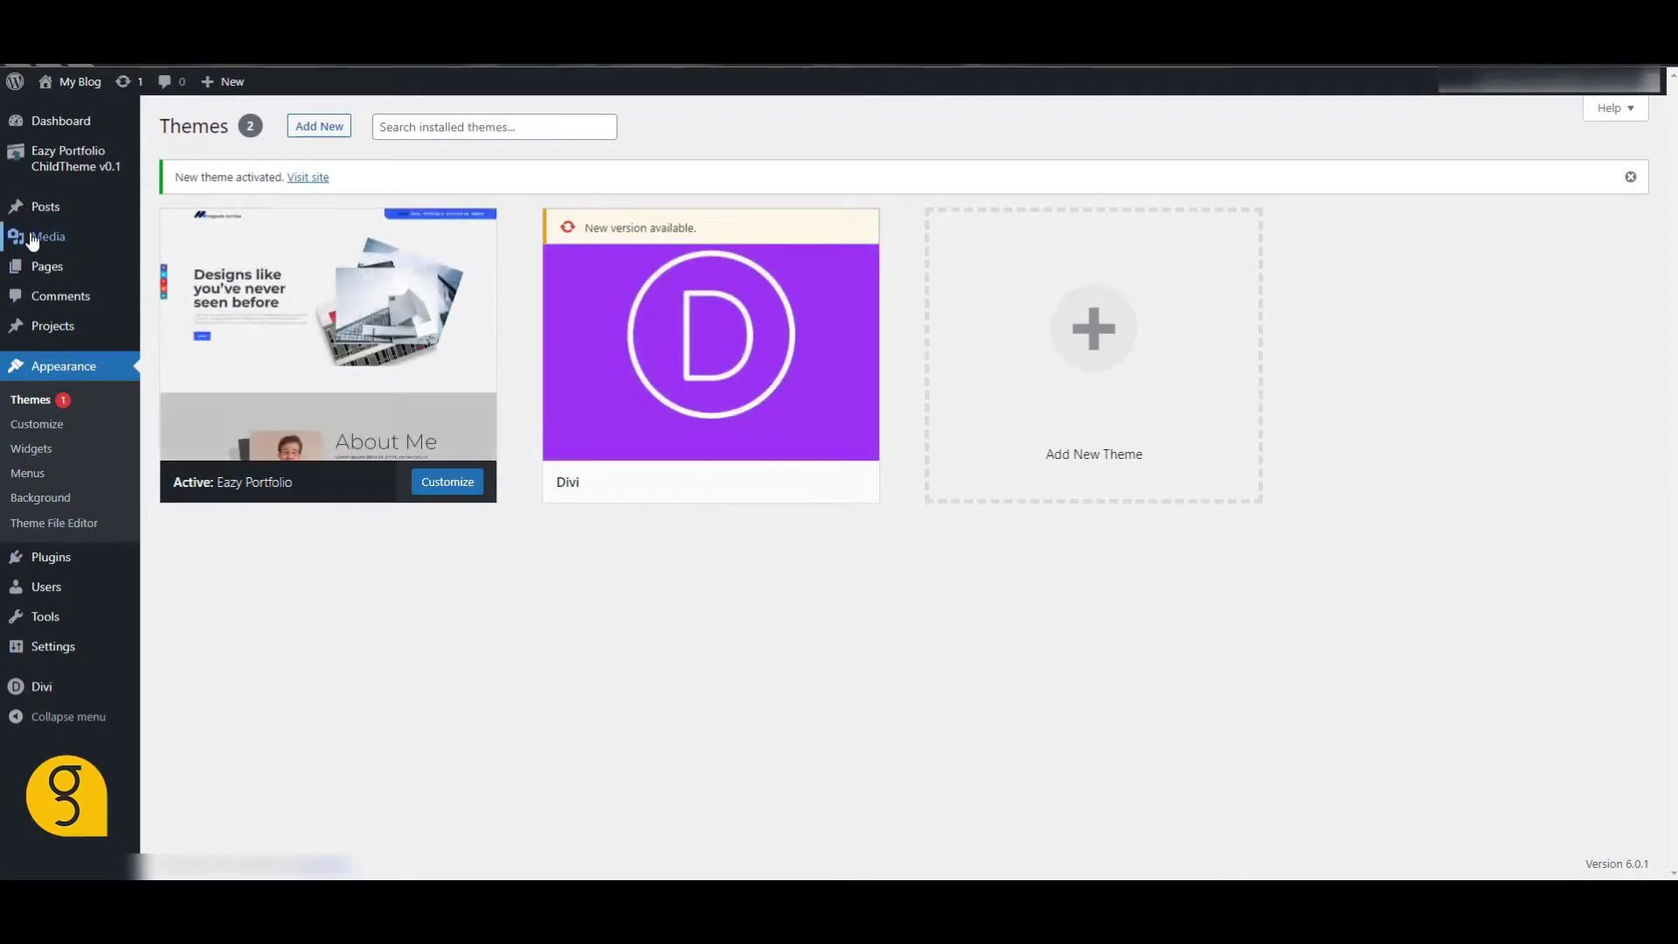
- Bulk-trash the Privacy Policy and Sample Page, then empty the pages Trash
{"action": "mouse_move", "coordinate": [32, 241]}
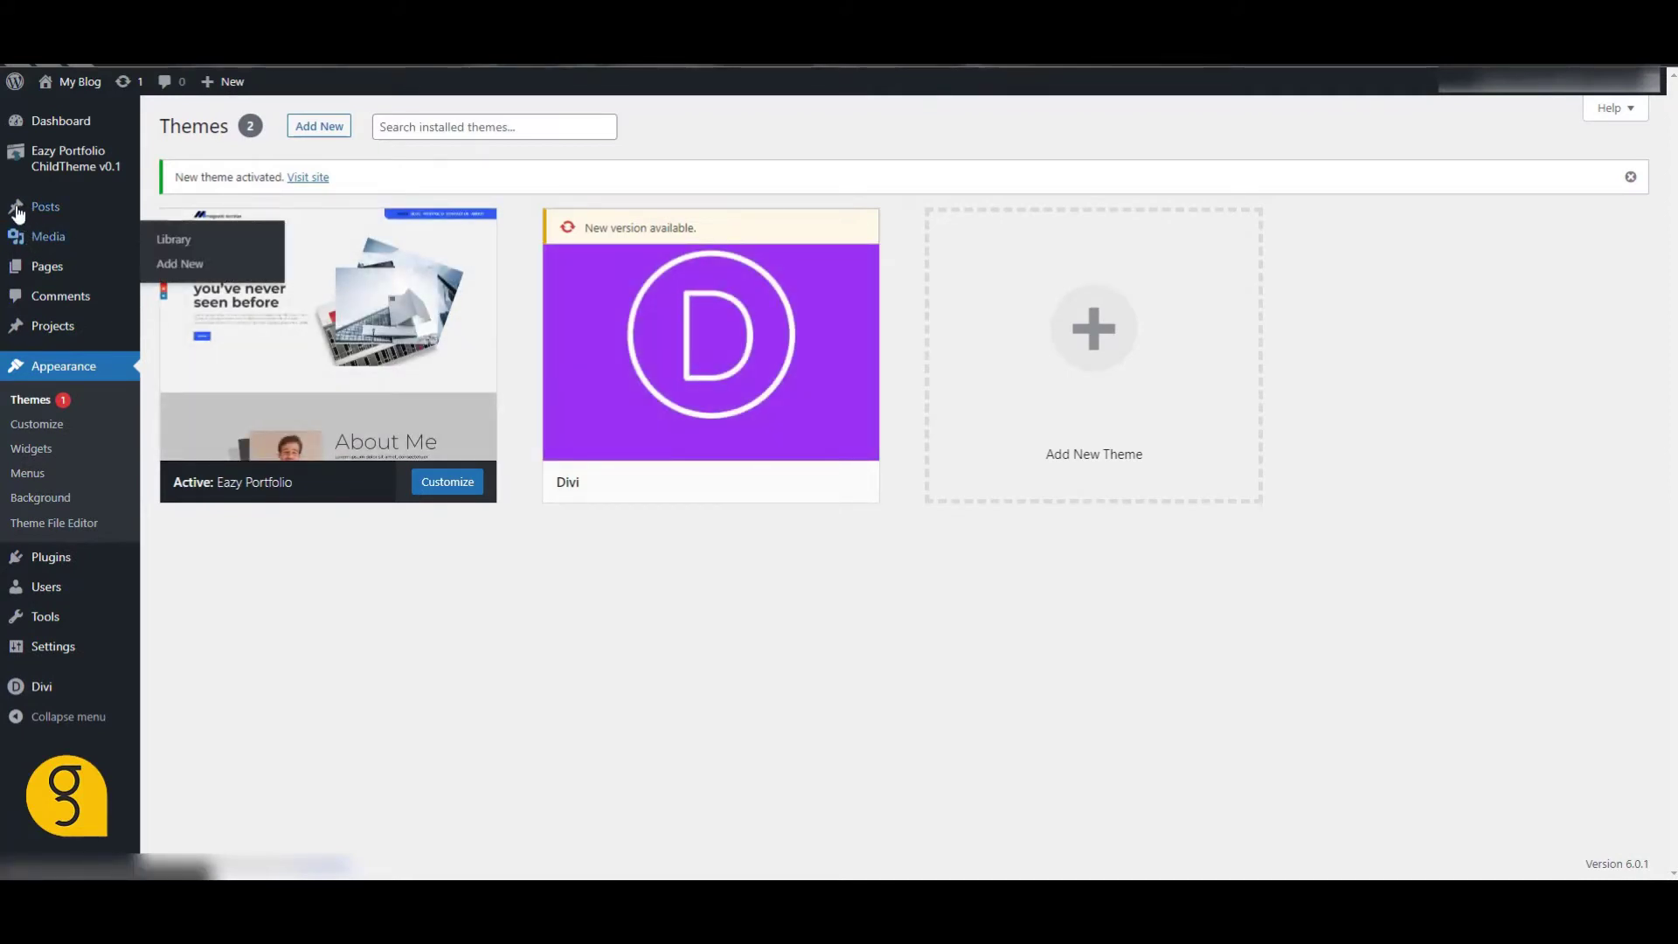
{"action": "mouse_move", "coordinate": [61, 281]}
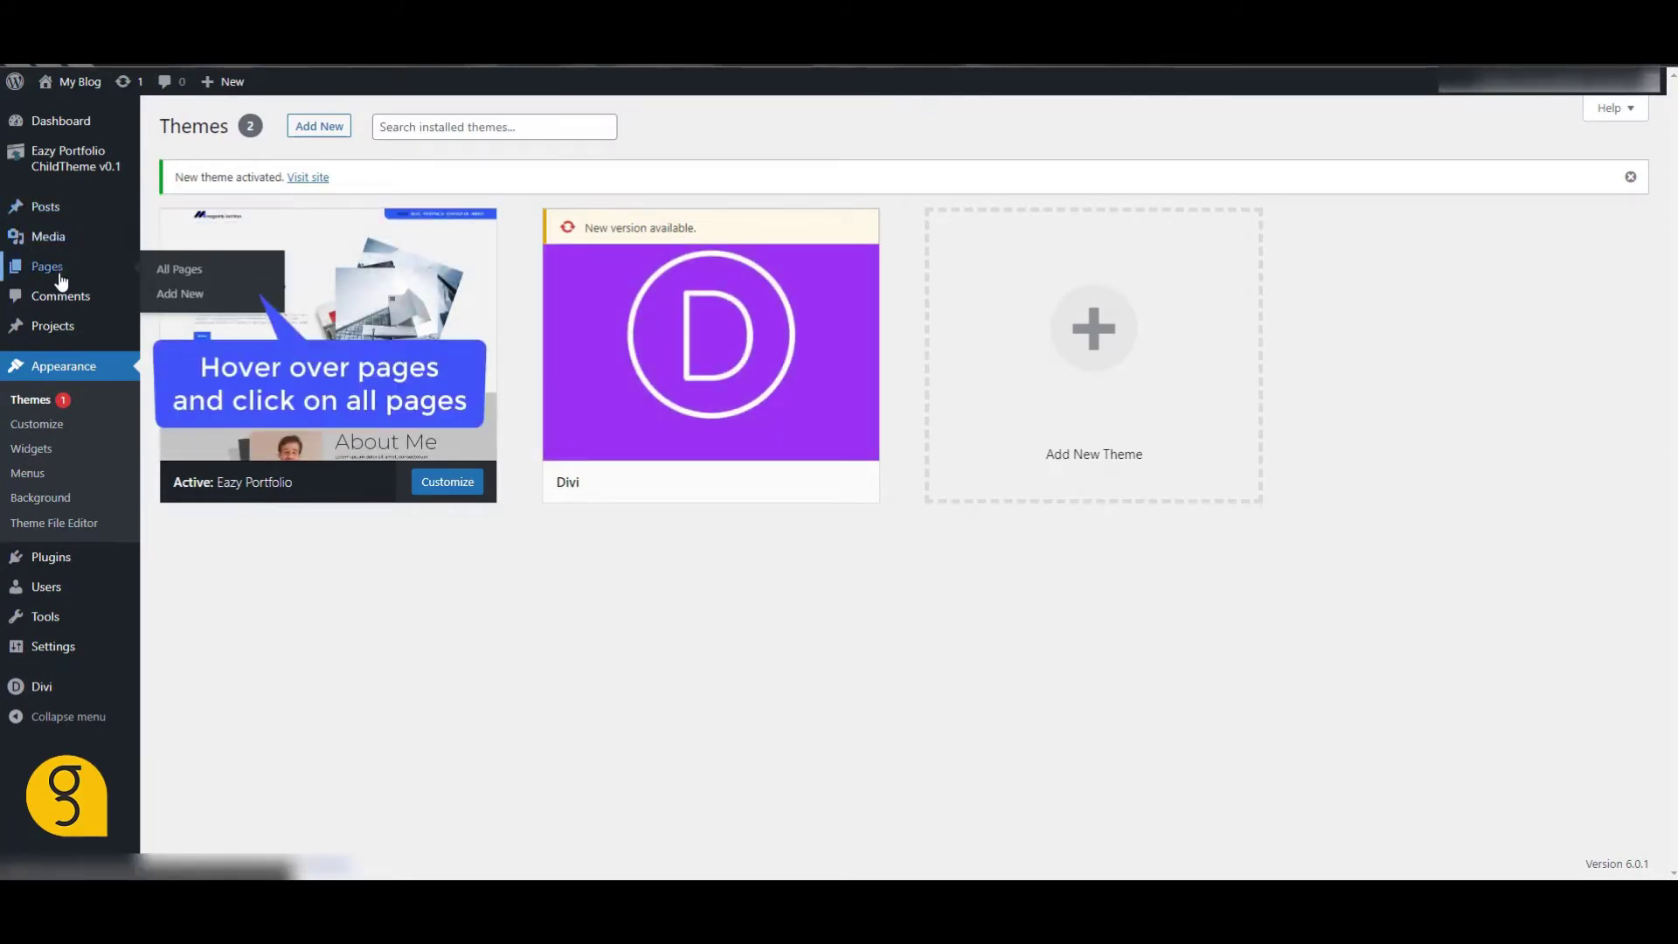
{"action": "left_click", "coordinate": [187, 271]}
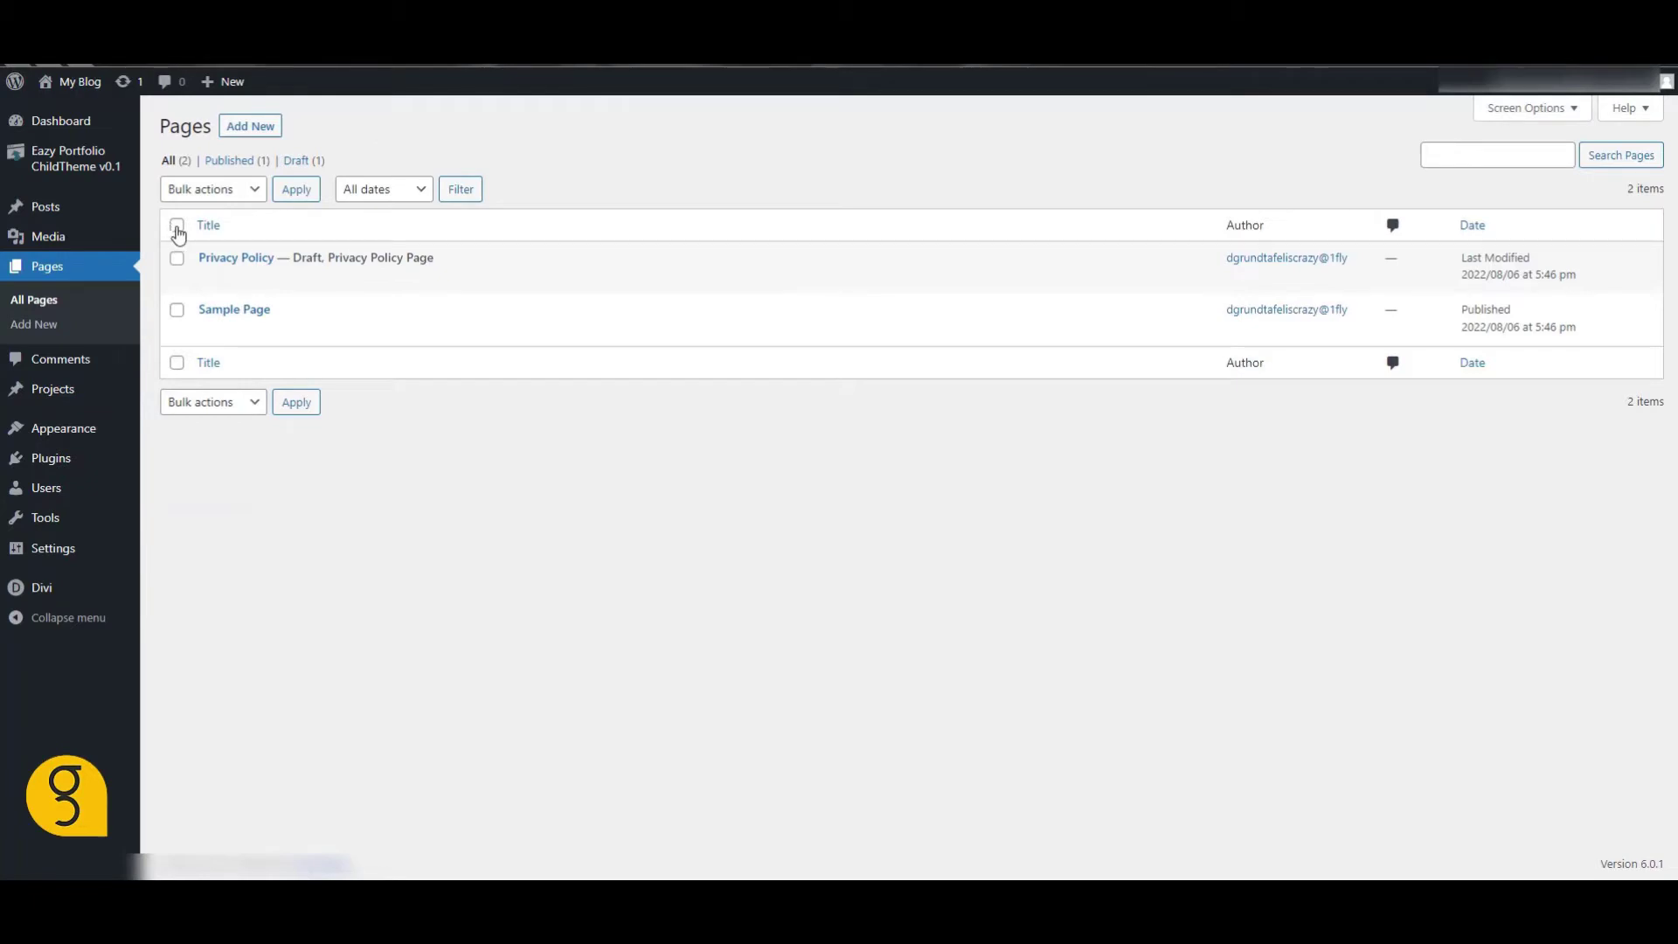
{"action": "left_click", "coordinate": [178, 227]}
{"action": "left_click", "coordinate": [263, 403]}
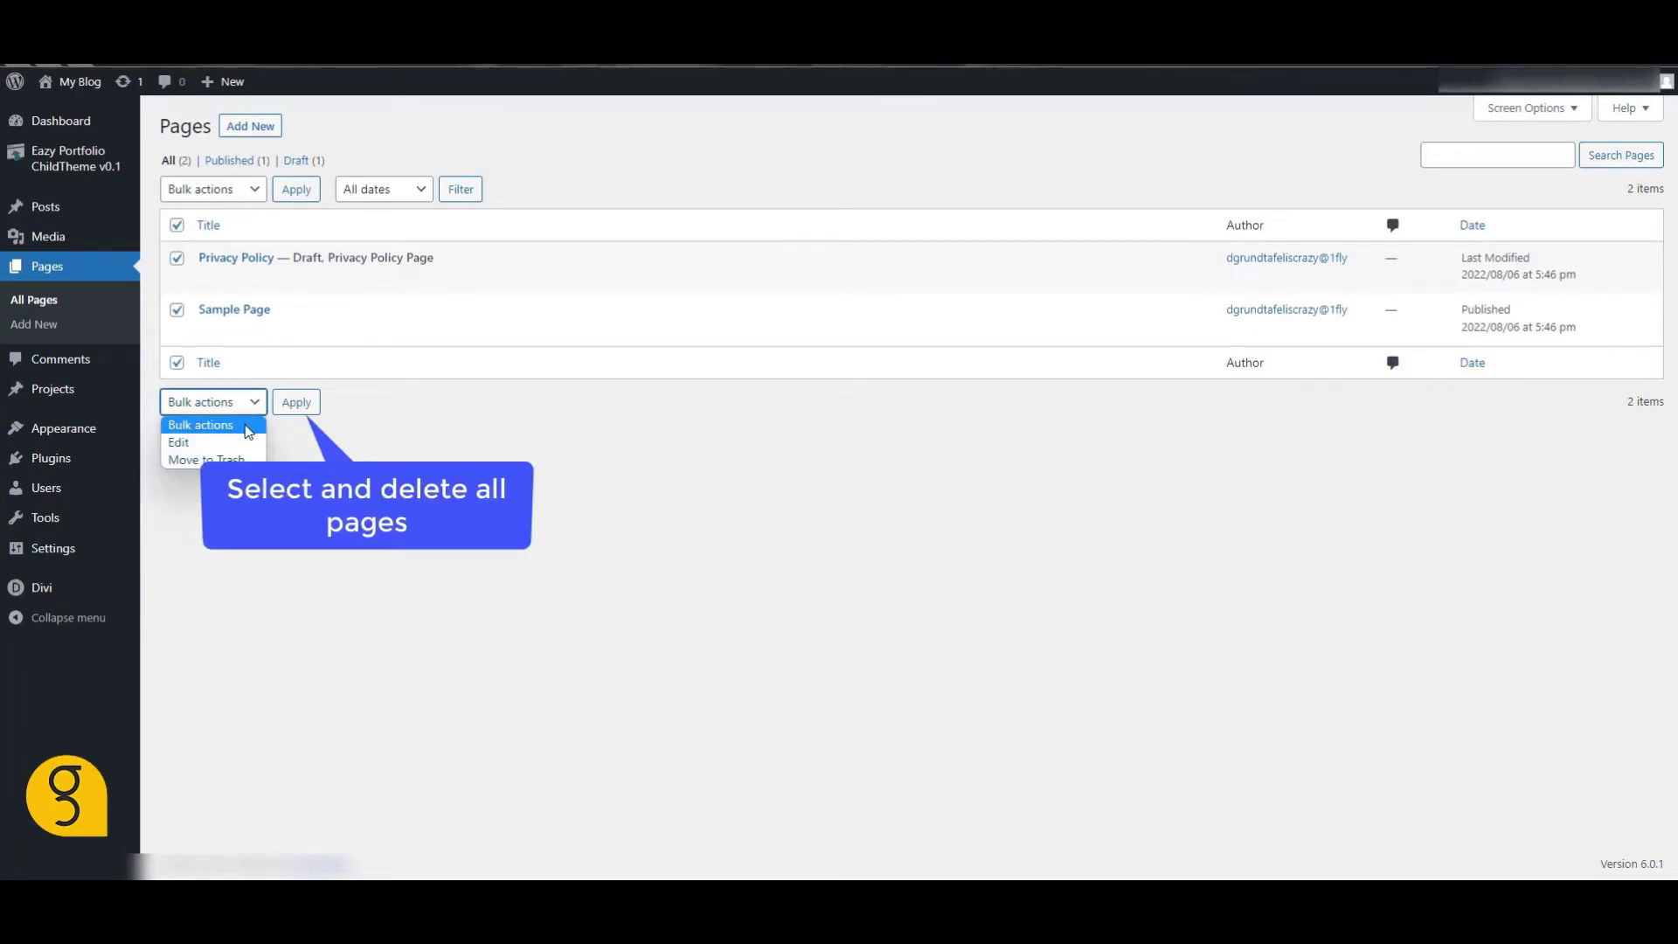
{"action": "left_click", "coordinate": [249, 456]}
{"action": "left_click", "coordinate": [286, 409]}
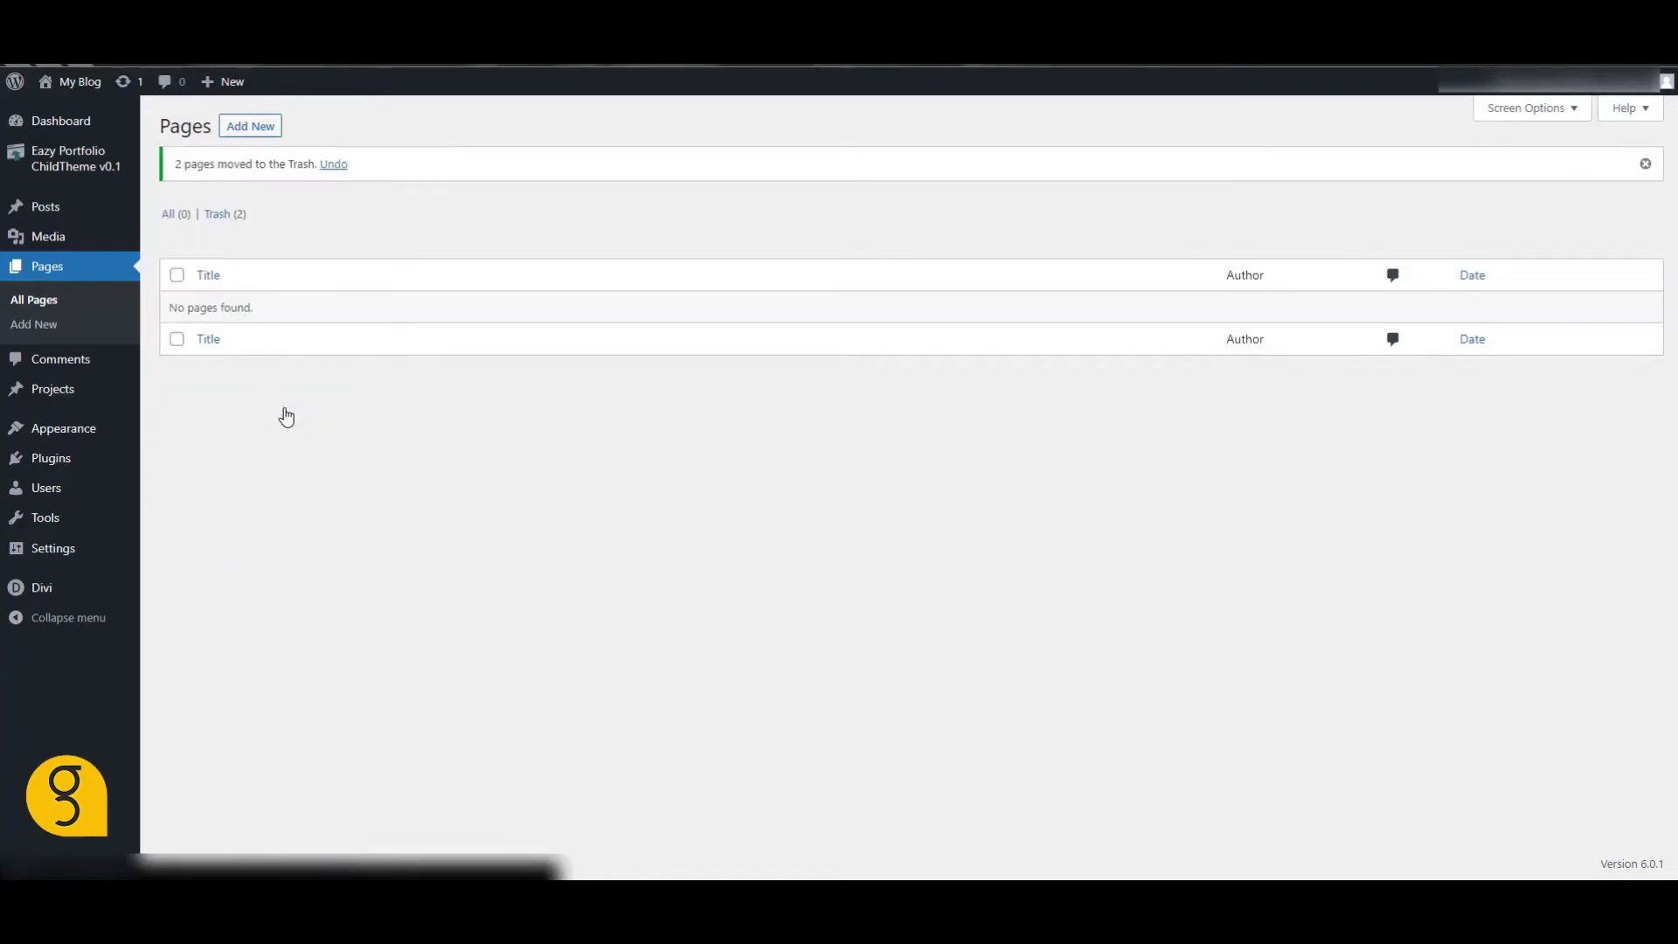
{"action": "left_click", "coordinate": [223, 213]}
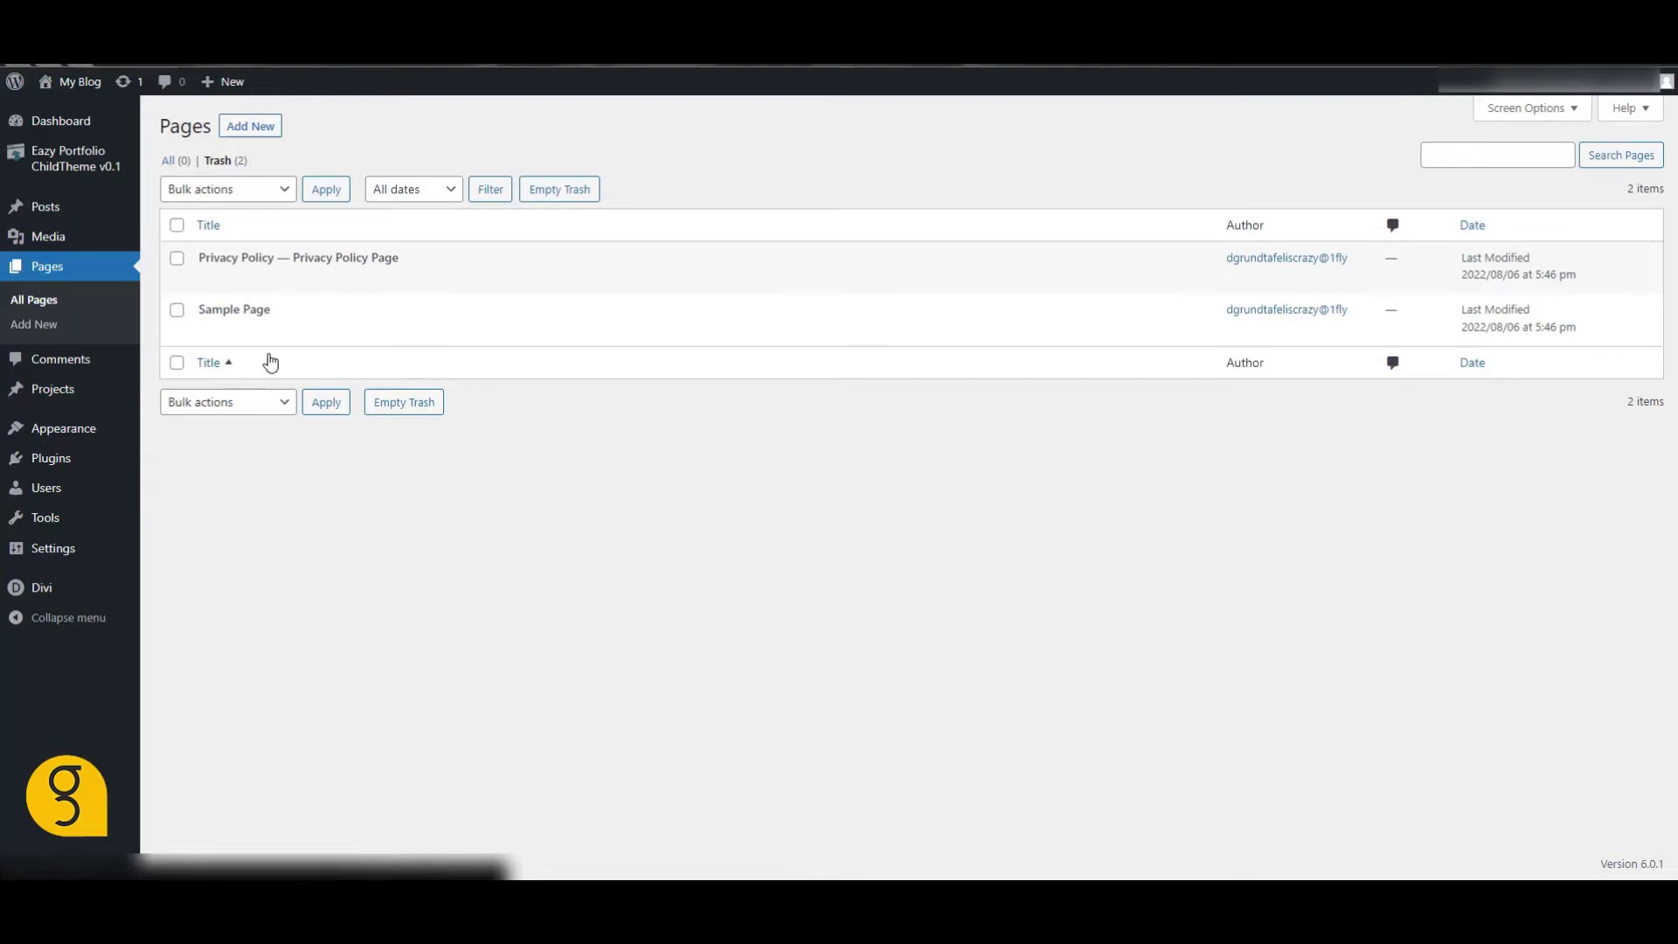
{"action": "left_click", "coordinate": [380, 405]}
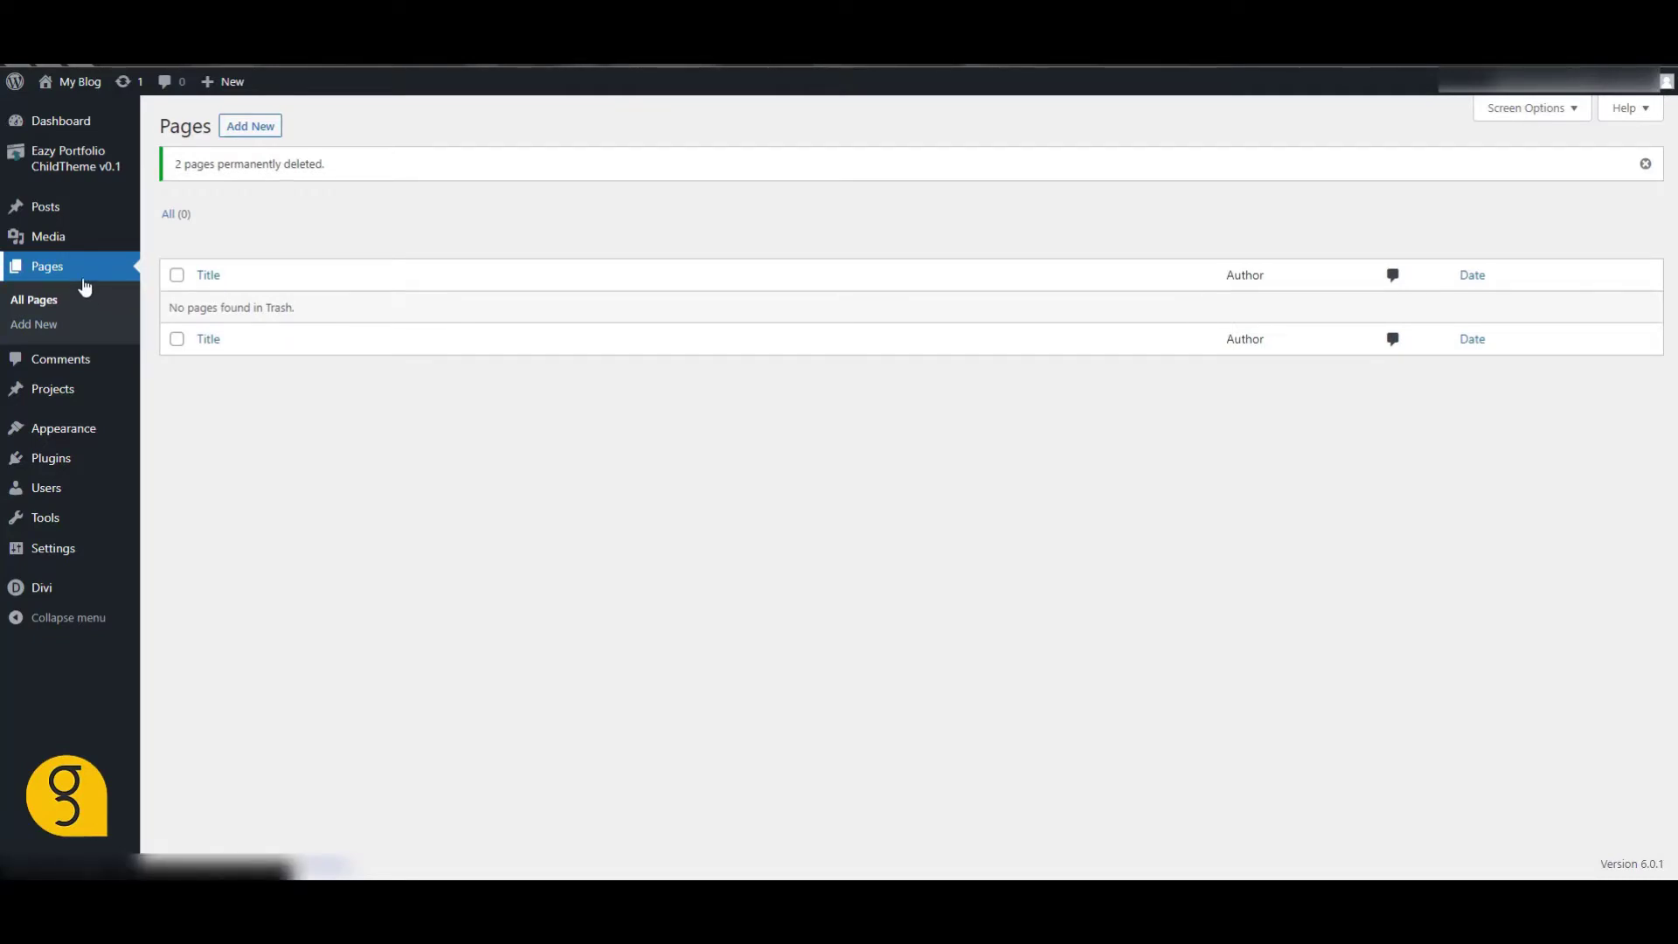
- Trash the Hello world! post, then delete it permanently from Trash
{"action": "mouse_move", "coordinate": [45, 210]}
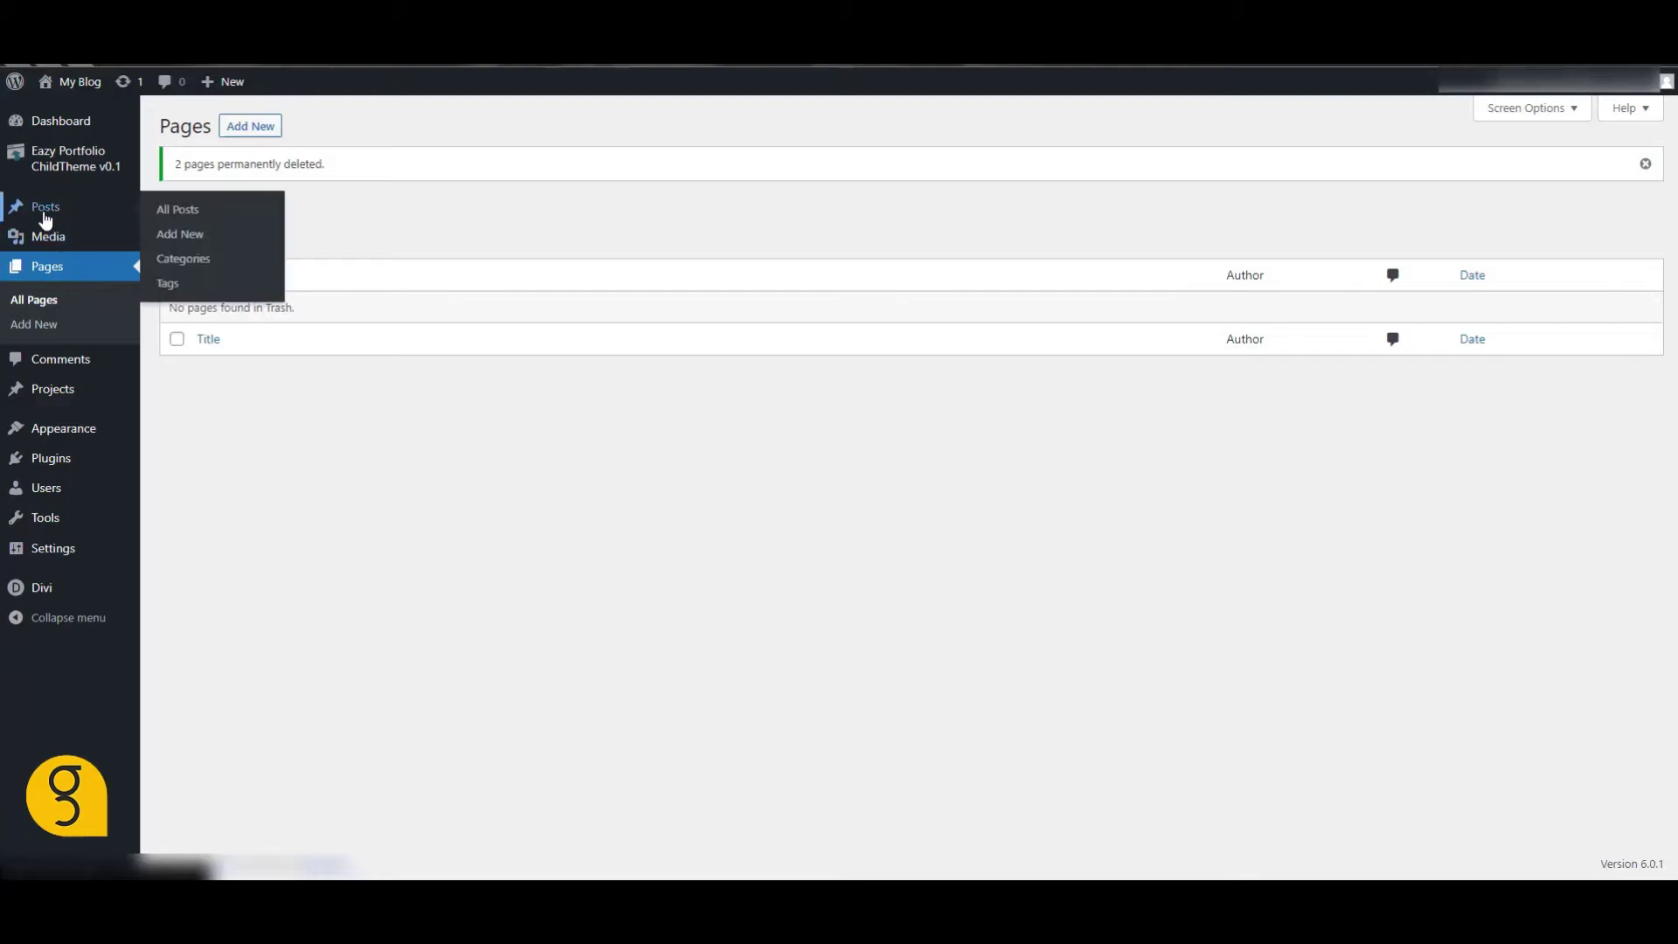
{"action": "left_click", "coordinate": [169, 208]}
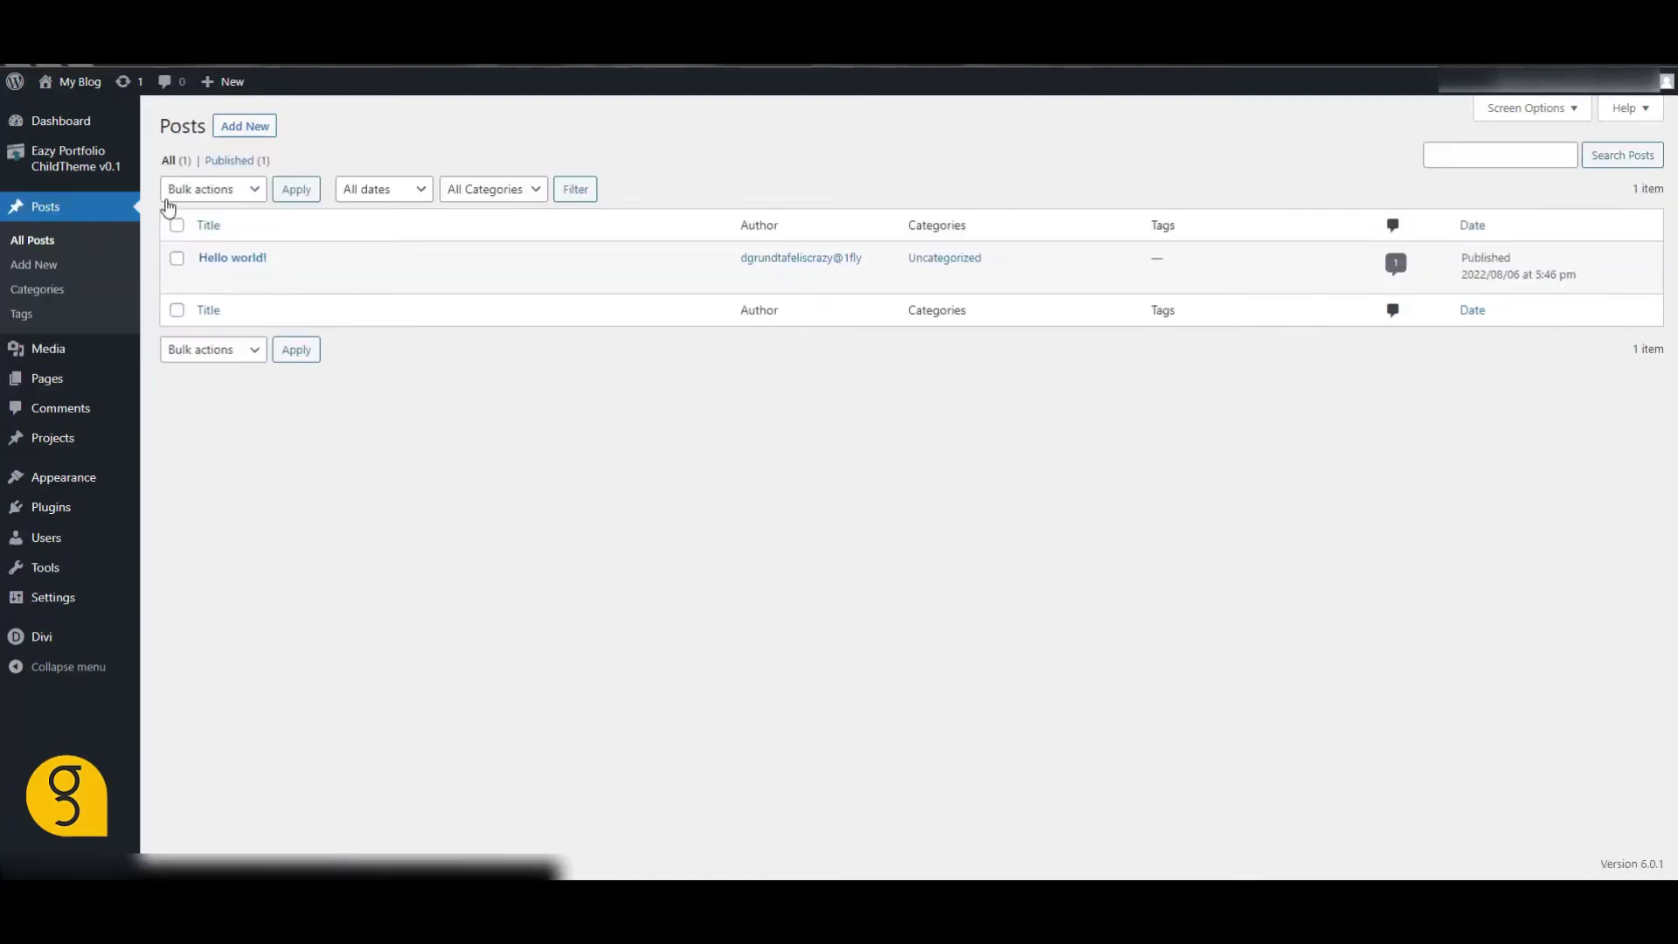
{"action": "left_click", "coordinate": [297, 282]}
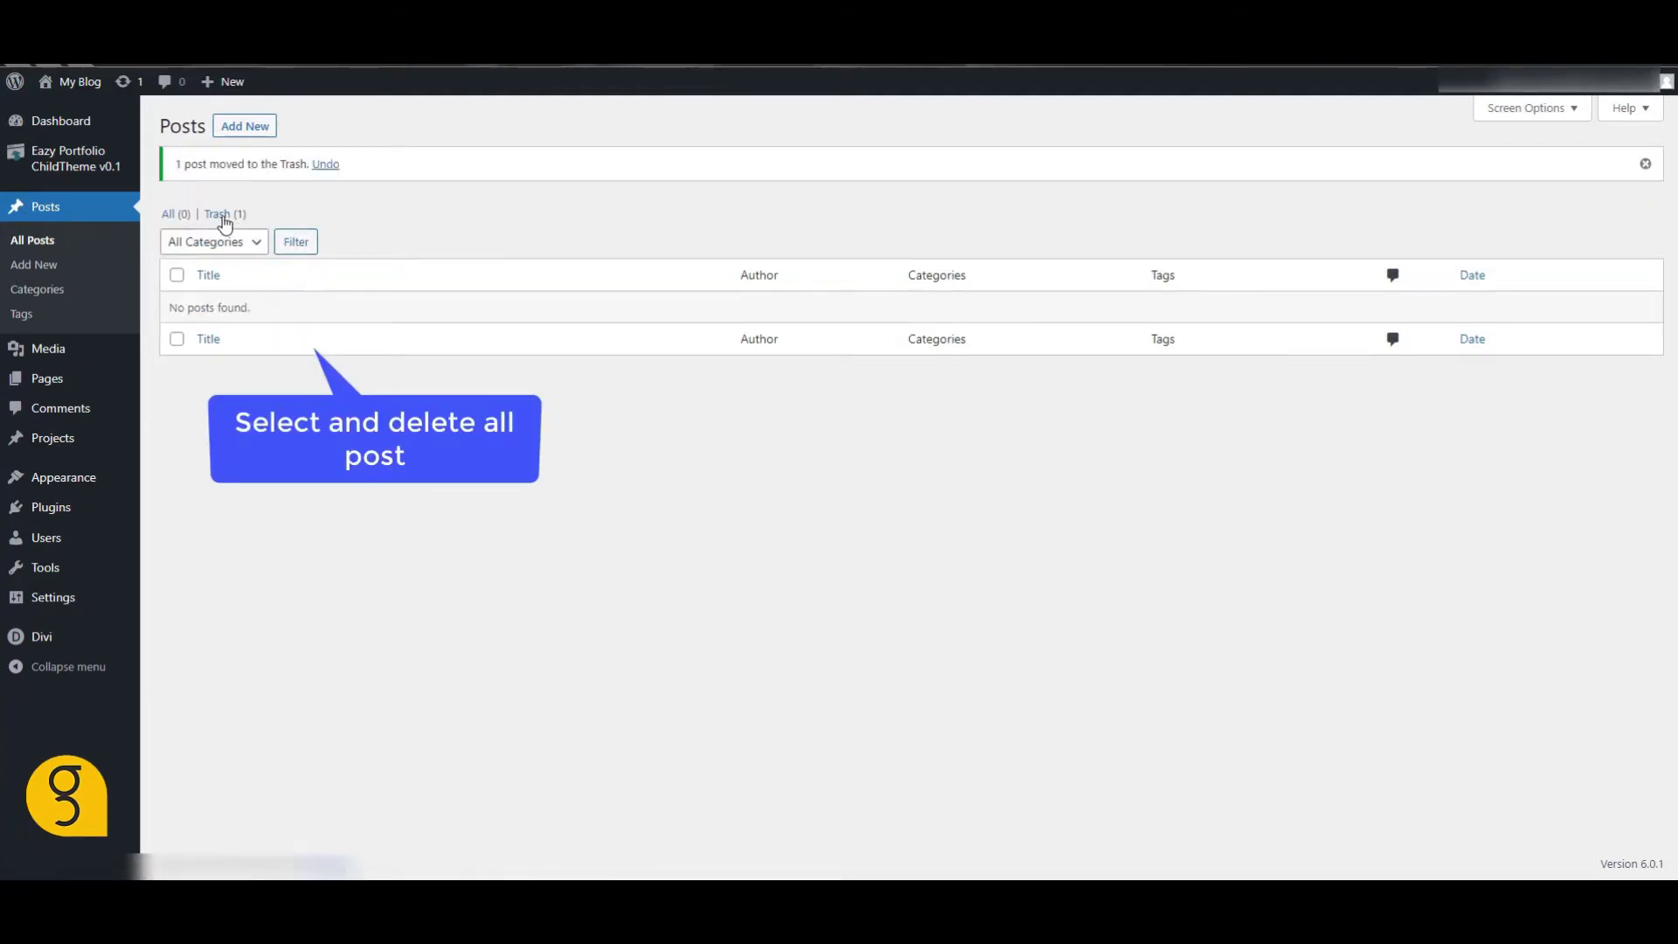
{"action": "left_click", "coordinate": [225, 215]}
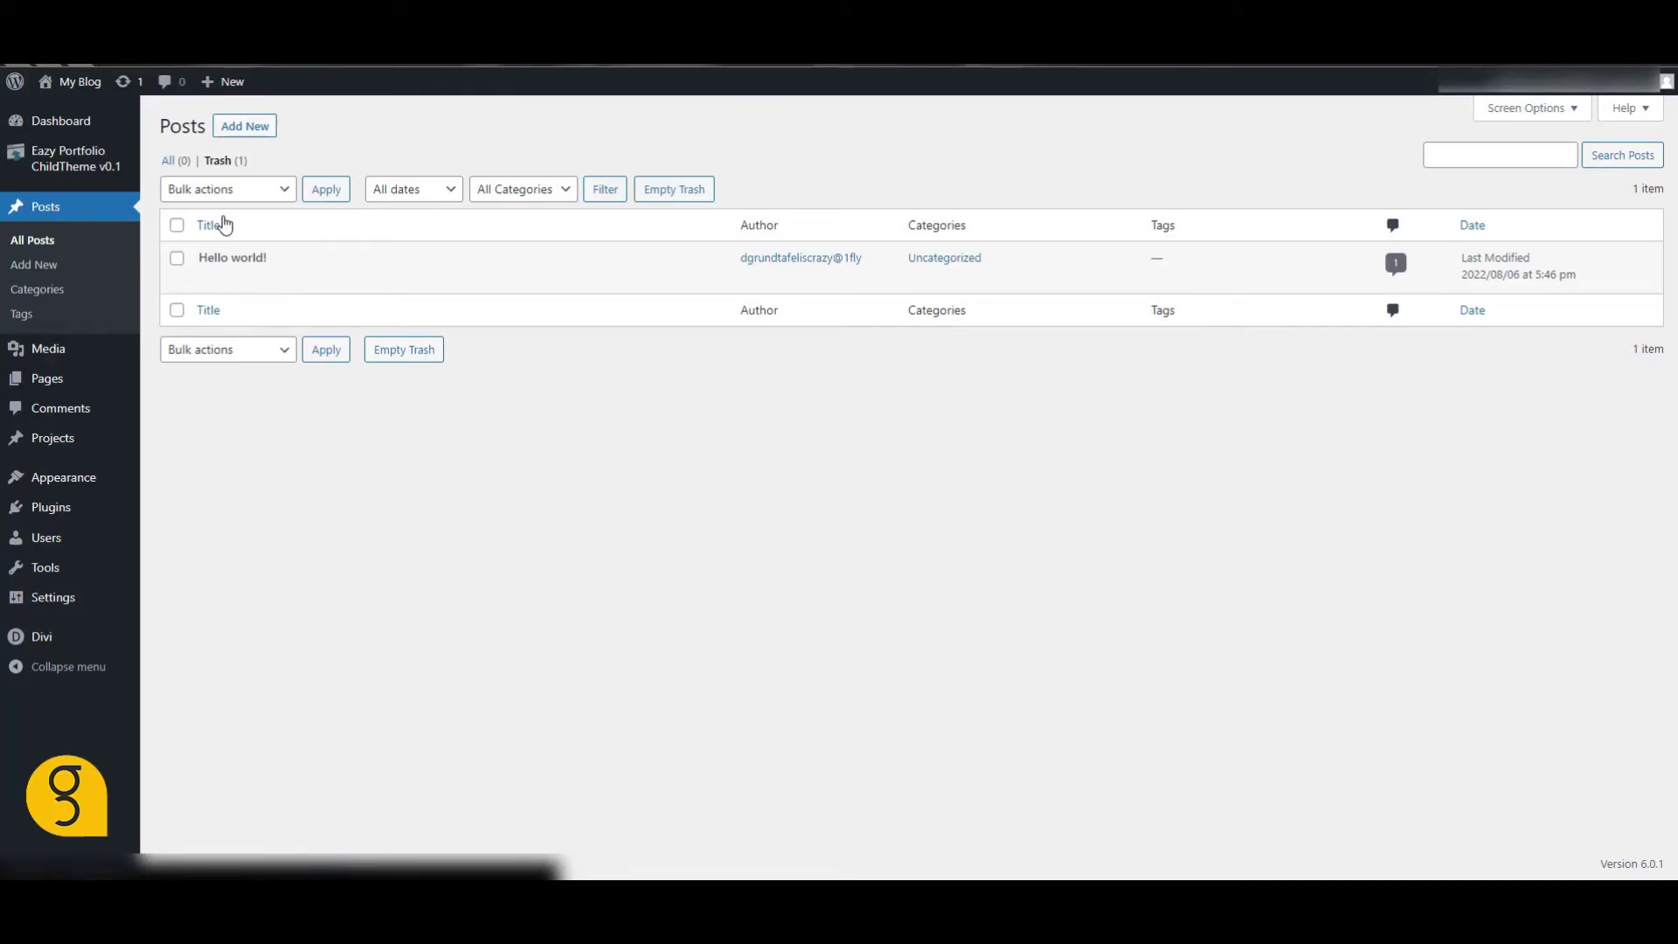
{"action": "left_click", "coordinate": [312, 279]}
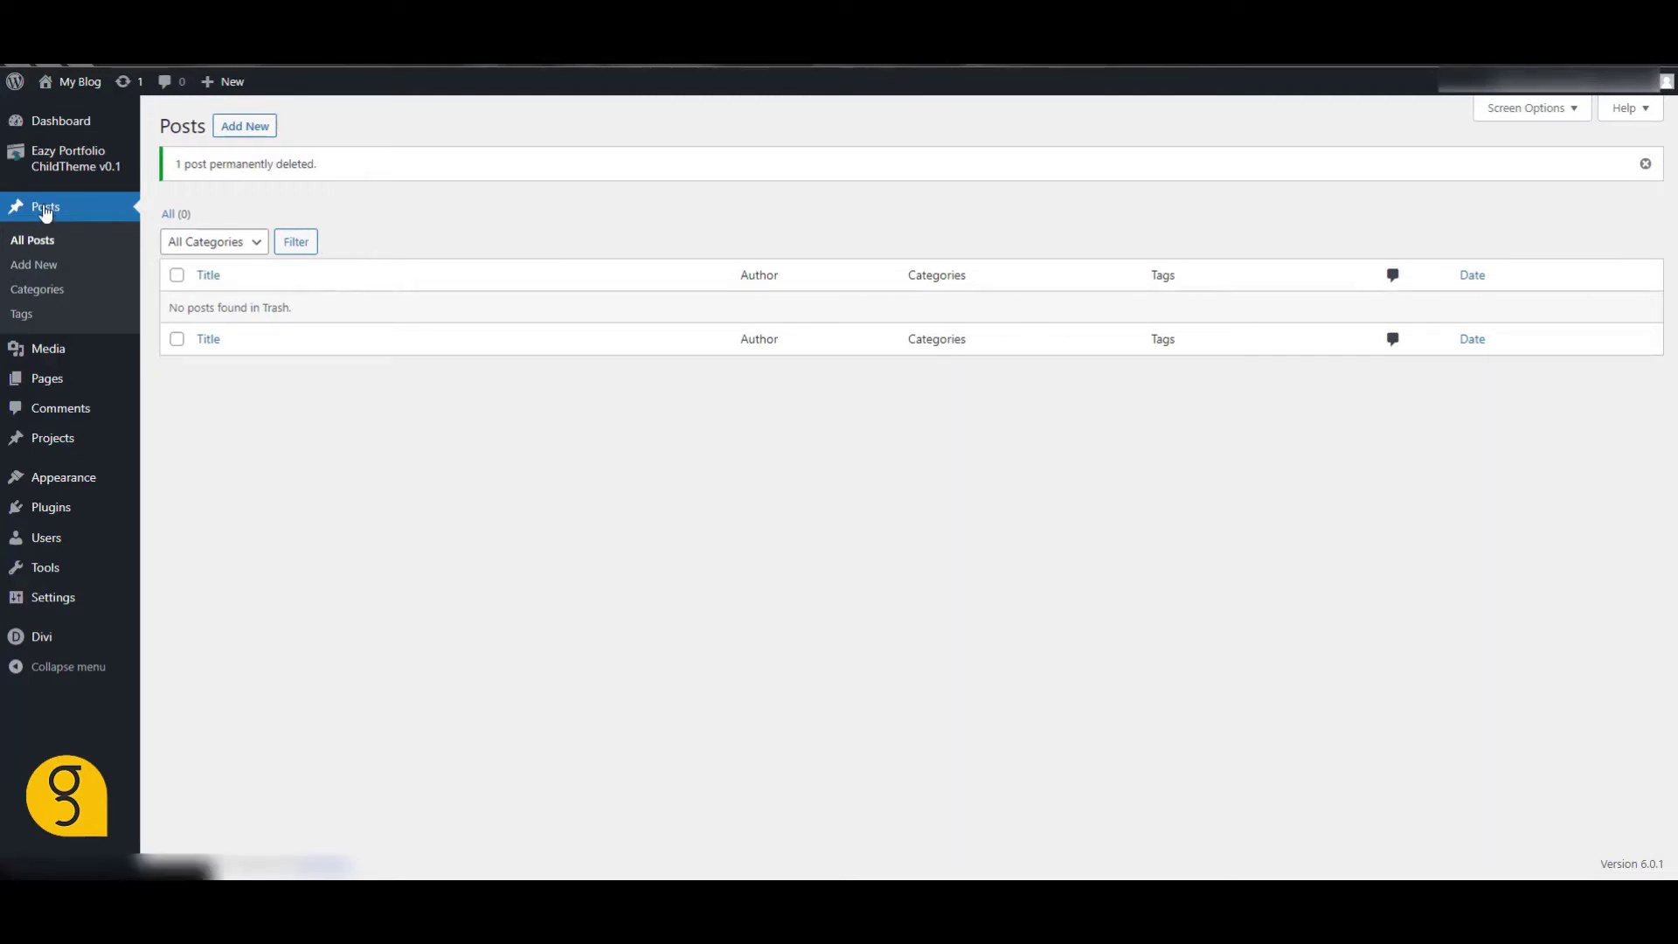
- Run Easy Demo Import with all options left checked to bring in the demo content
{"action": "mouse_move", "coordinate": [71, 166]}
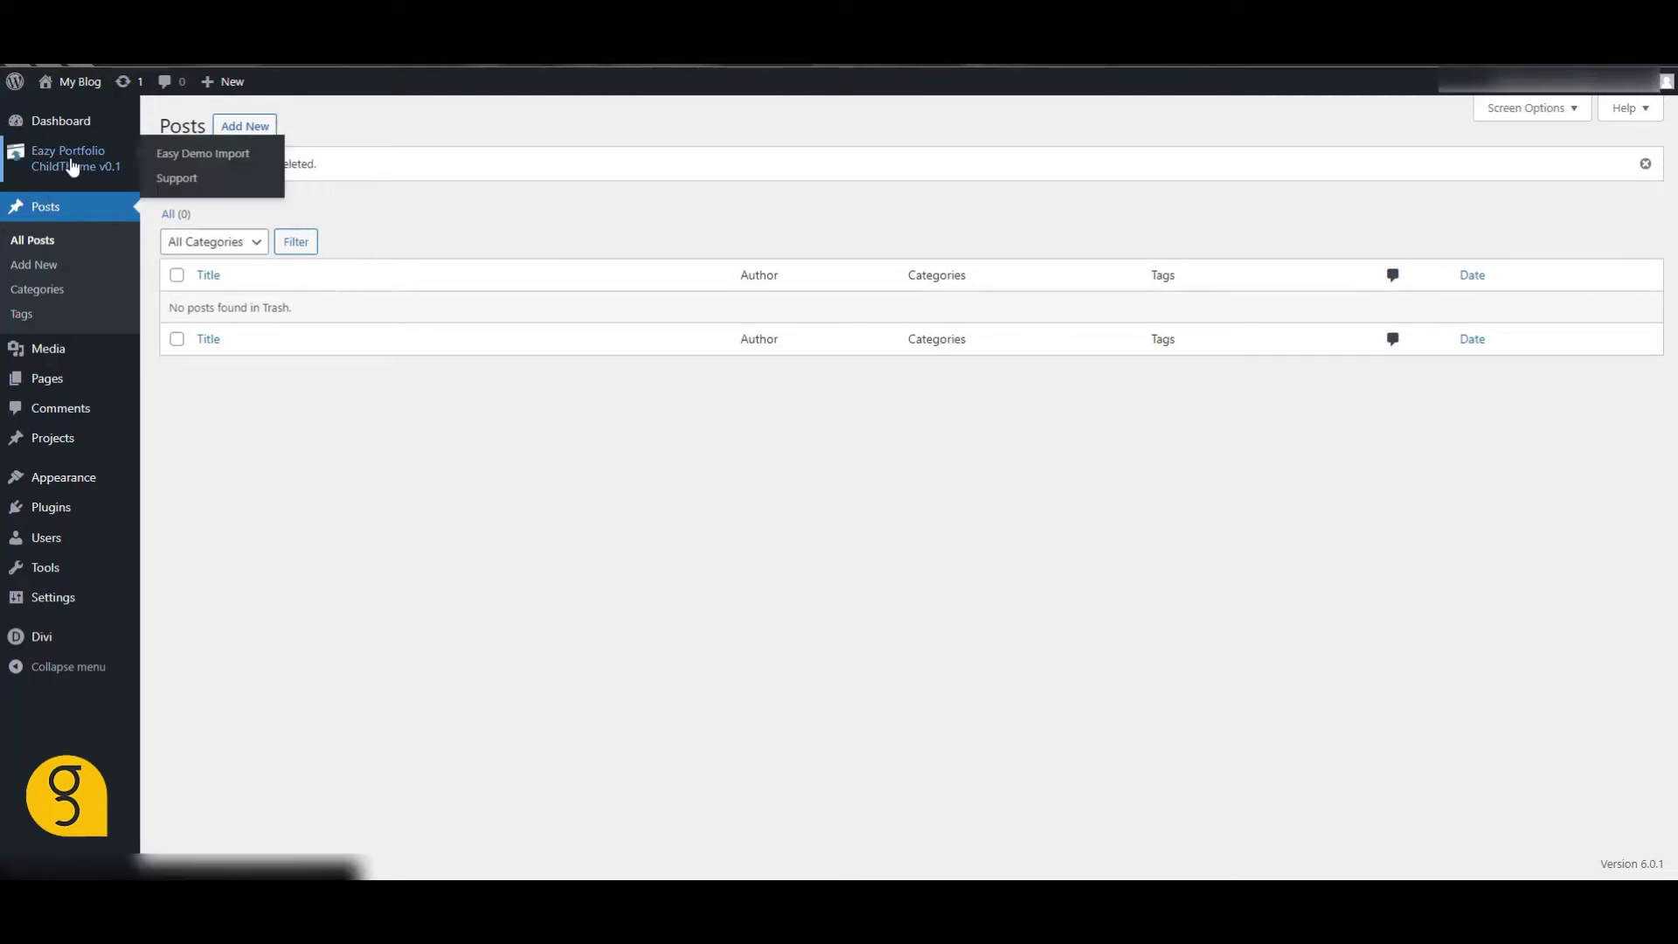
{"action": "left_click", "coordinate": [186, 164]}
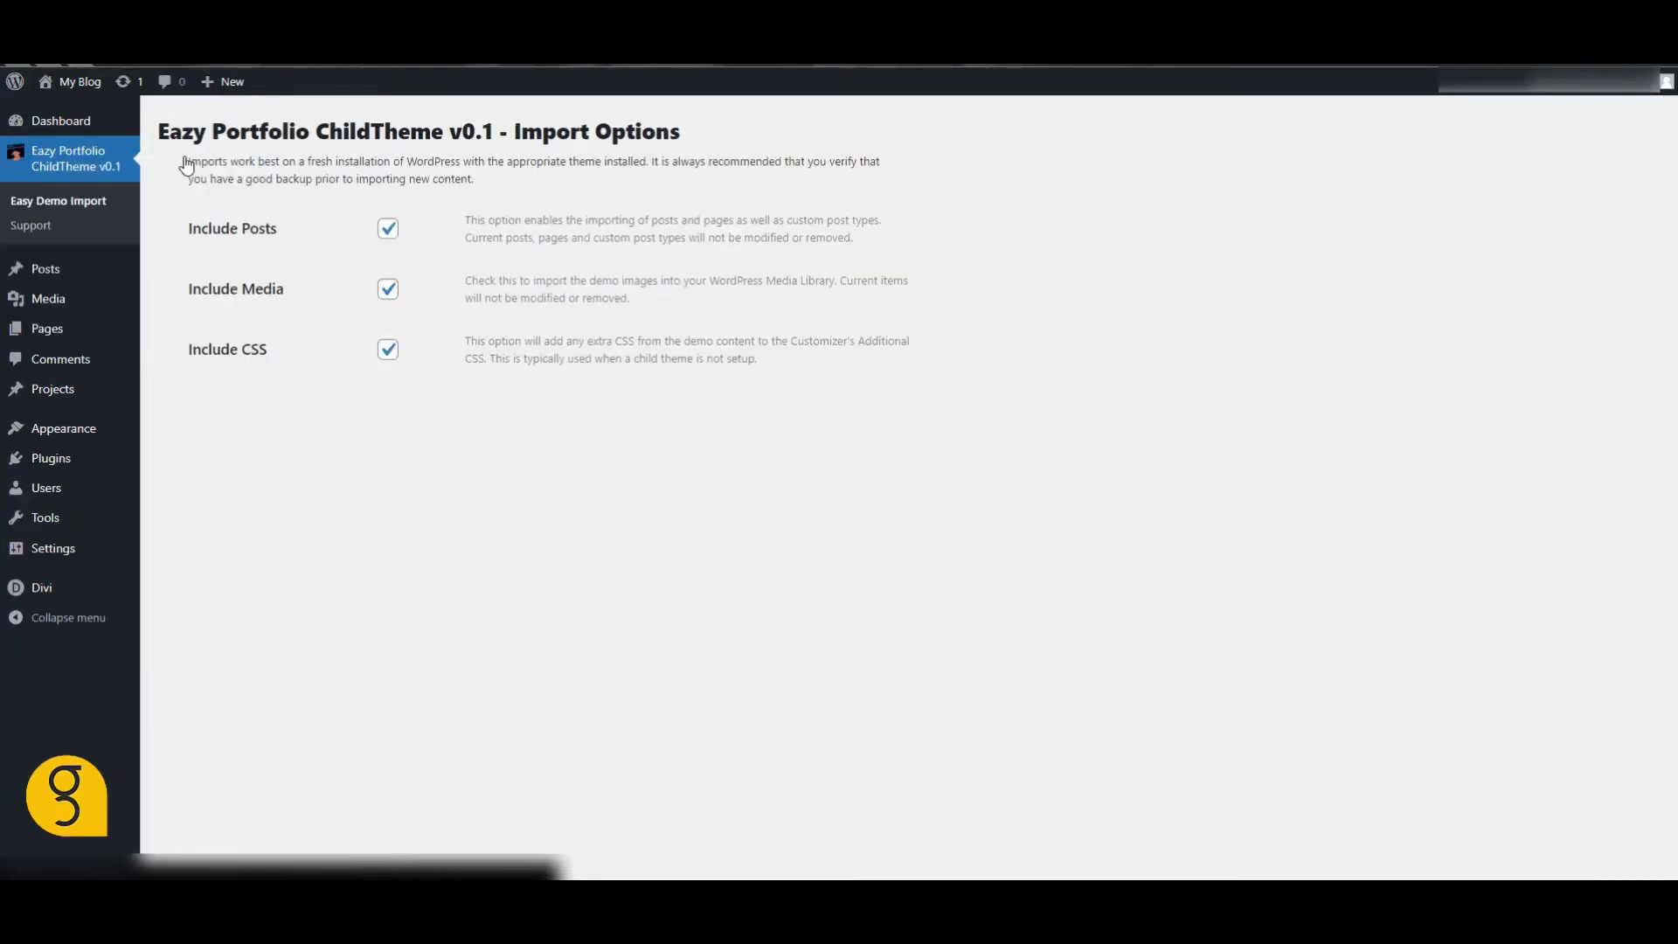
{"action": "scroll", "coordinate": [392, 490], "scroll_direction": "down", "scroll_amount": 5}
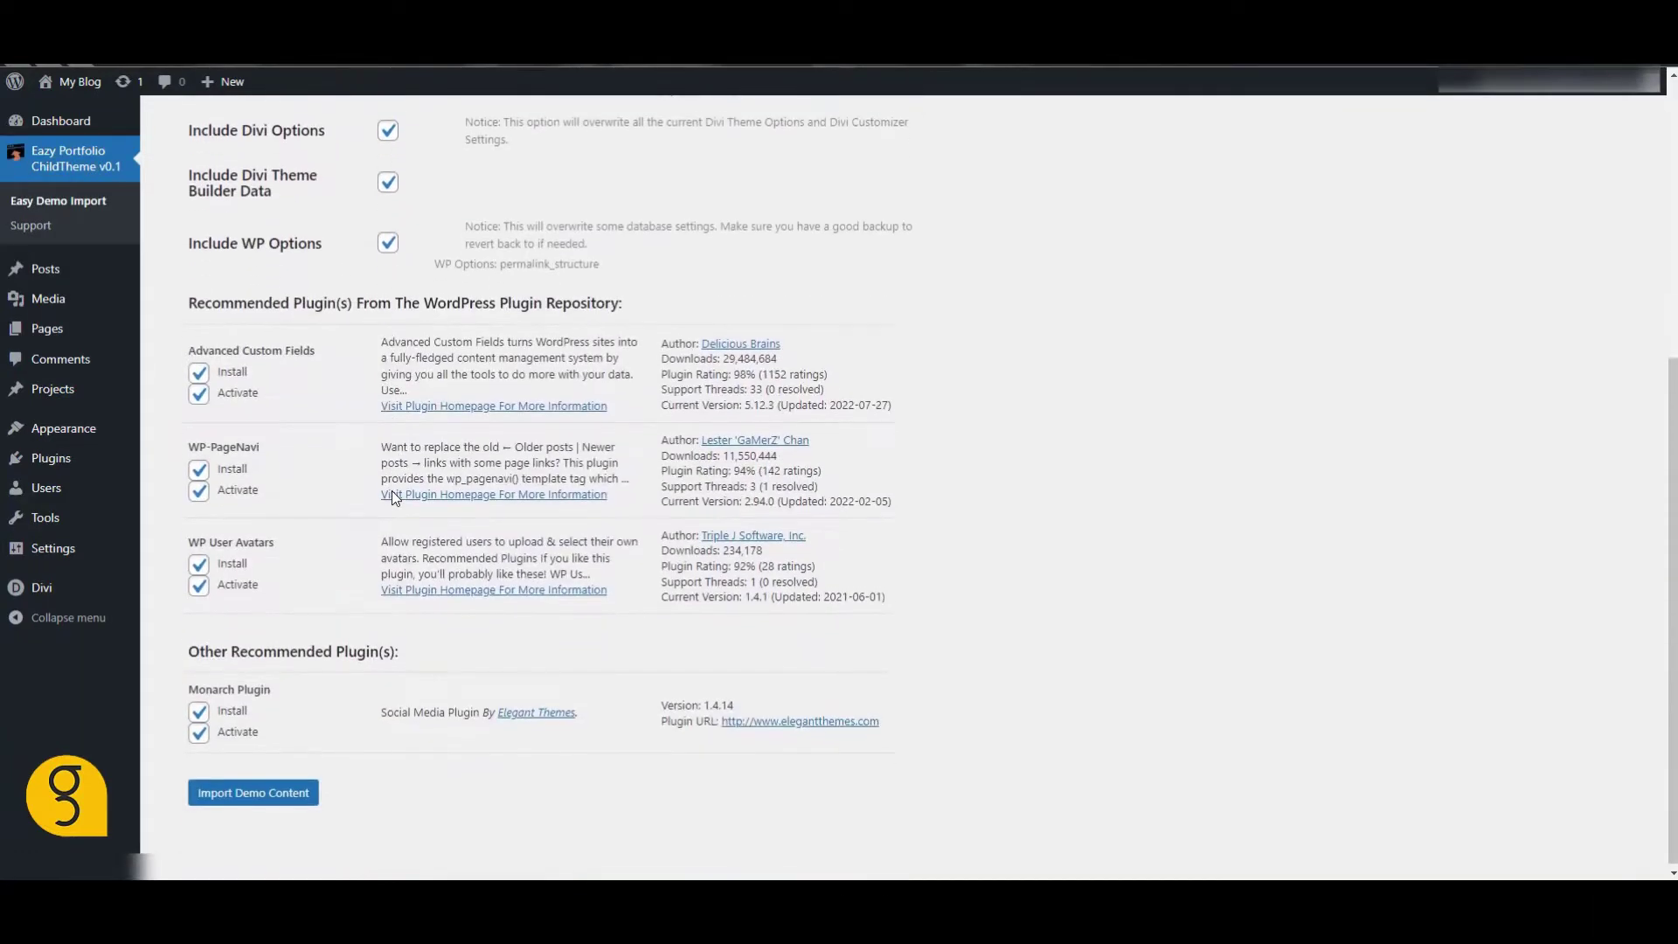
{"action": "left_click", "coordinate": [254, 792]}
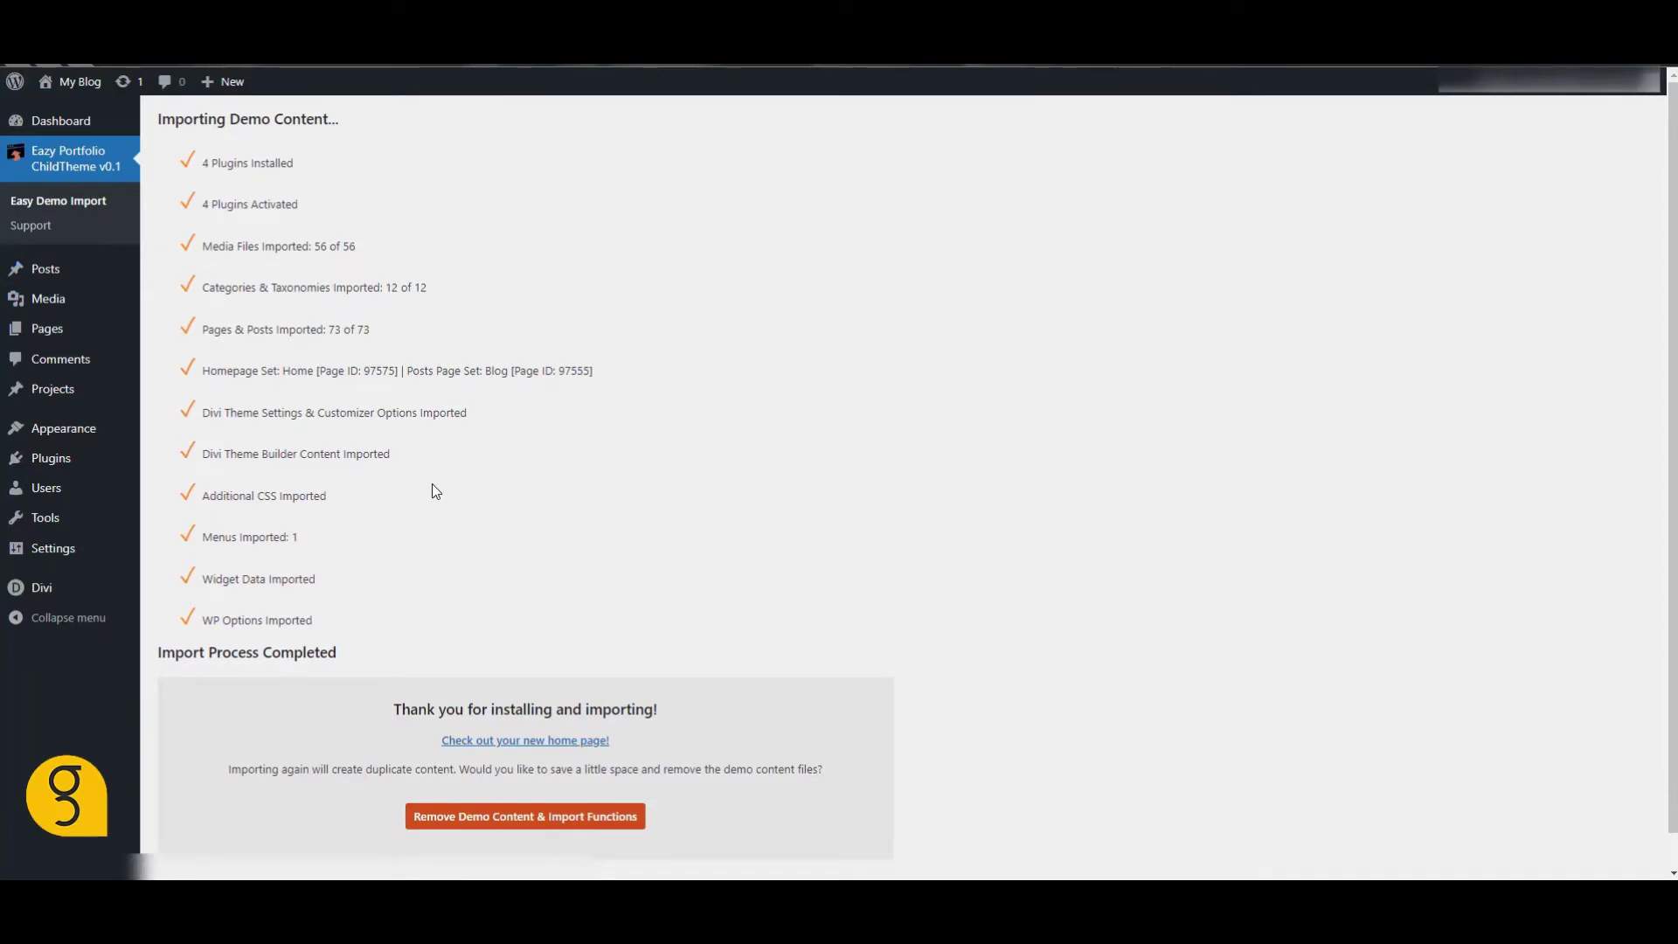
- Re-save the Post name permalink settings twice, then browse the Projects page
{"action": "mouse_move", "coordinate": [35, 556]}
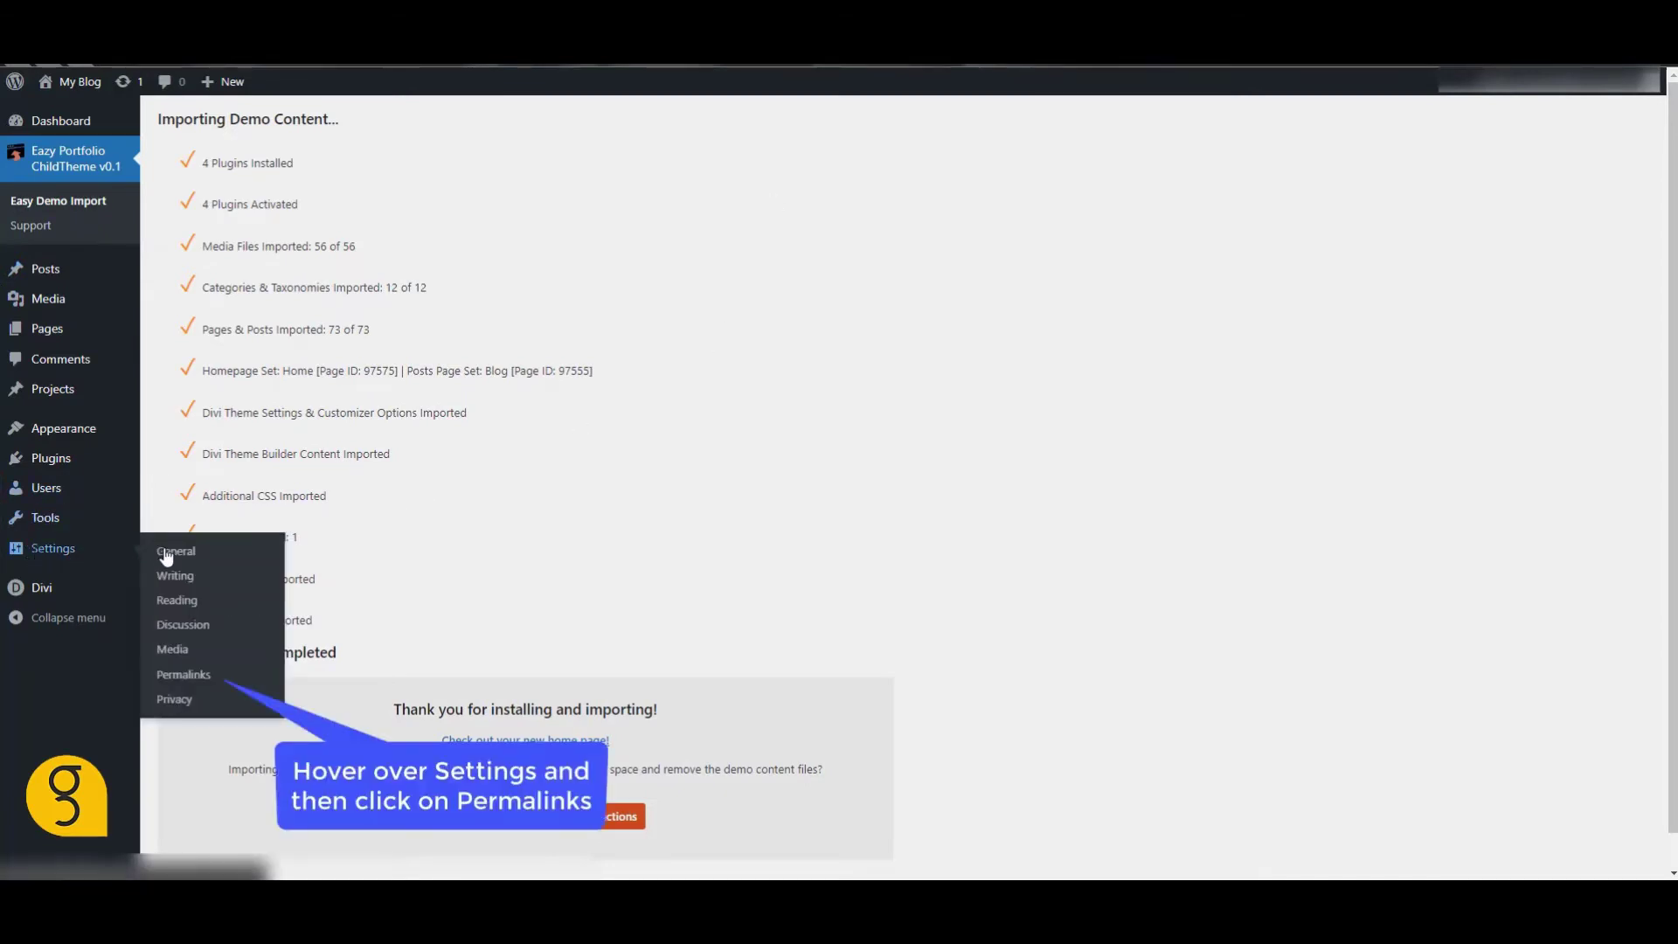
{"action": "left_click", "coordinate": [183, 675]}
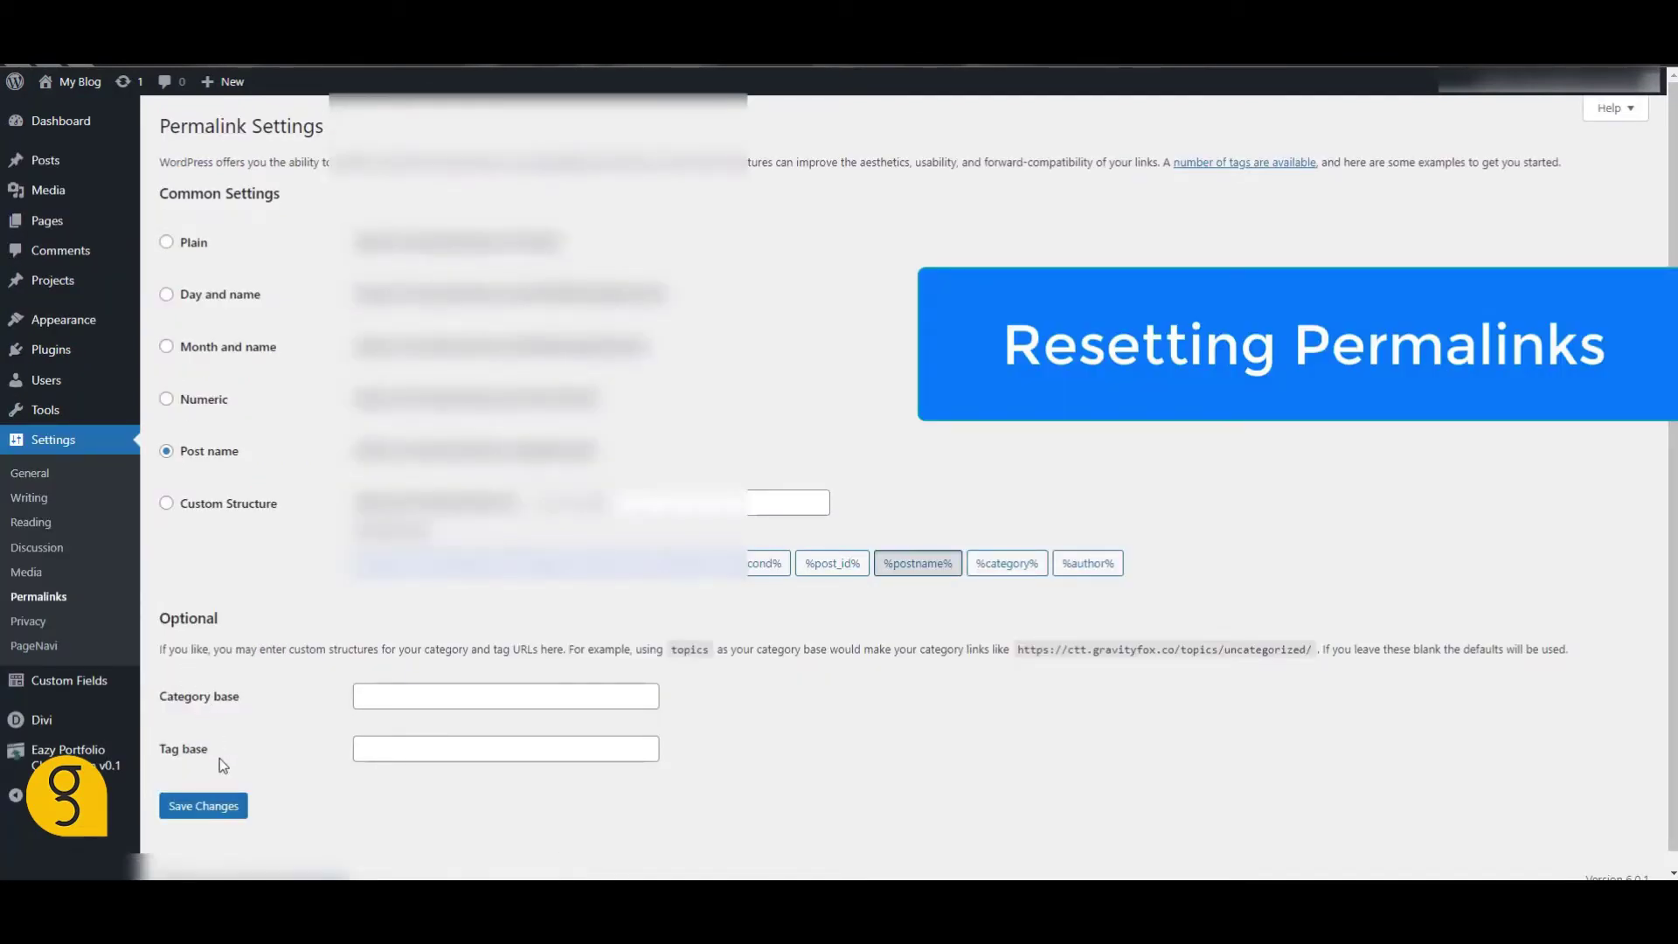
{"action": "left_click", "coordinate": [219, 808]}
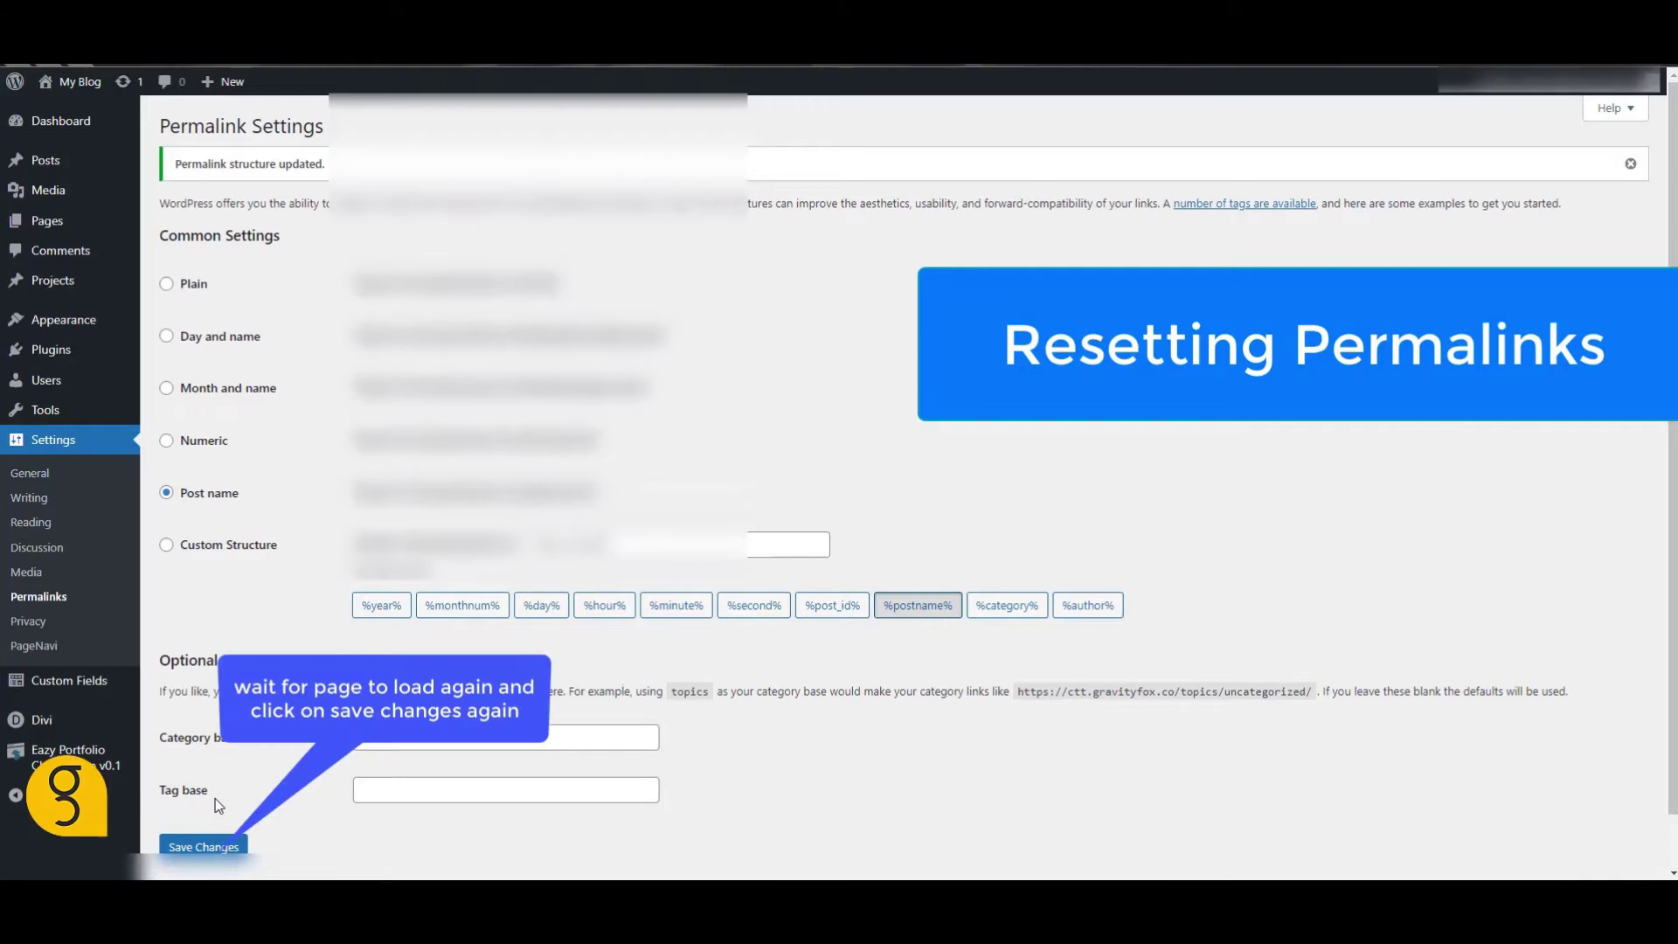
{"action": "left_click", "coordinate": [212, 848]}
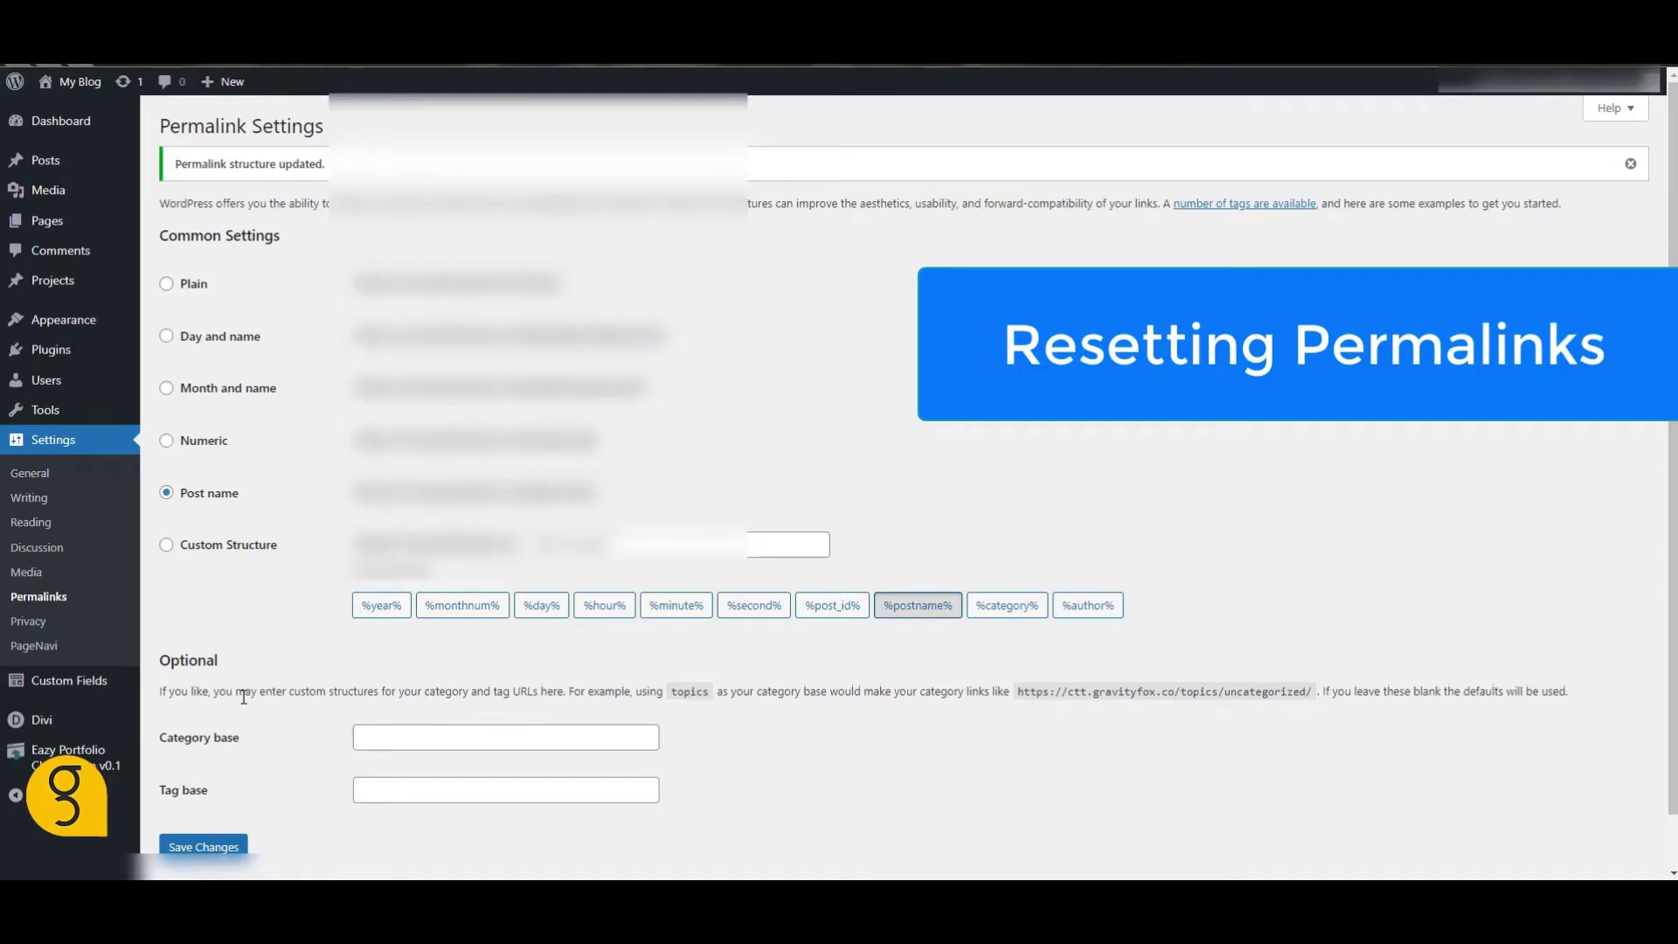
{"action": "scroll", "coordinate": [244, 697], "scroll_direction": "down", "scroll_amount": 1}
{"action": "scroll", "coordinate": [244, 698], "scroll_direction": "down", "scroll_amount": 1}
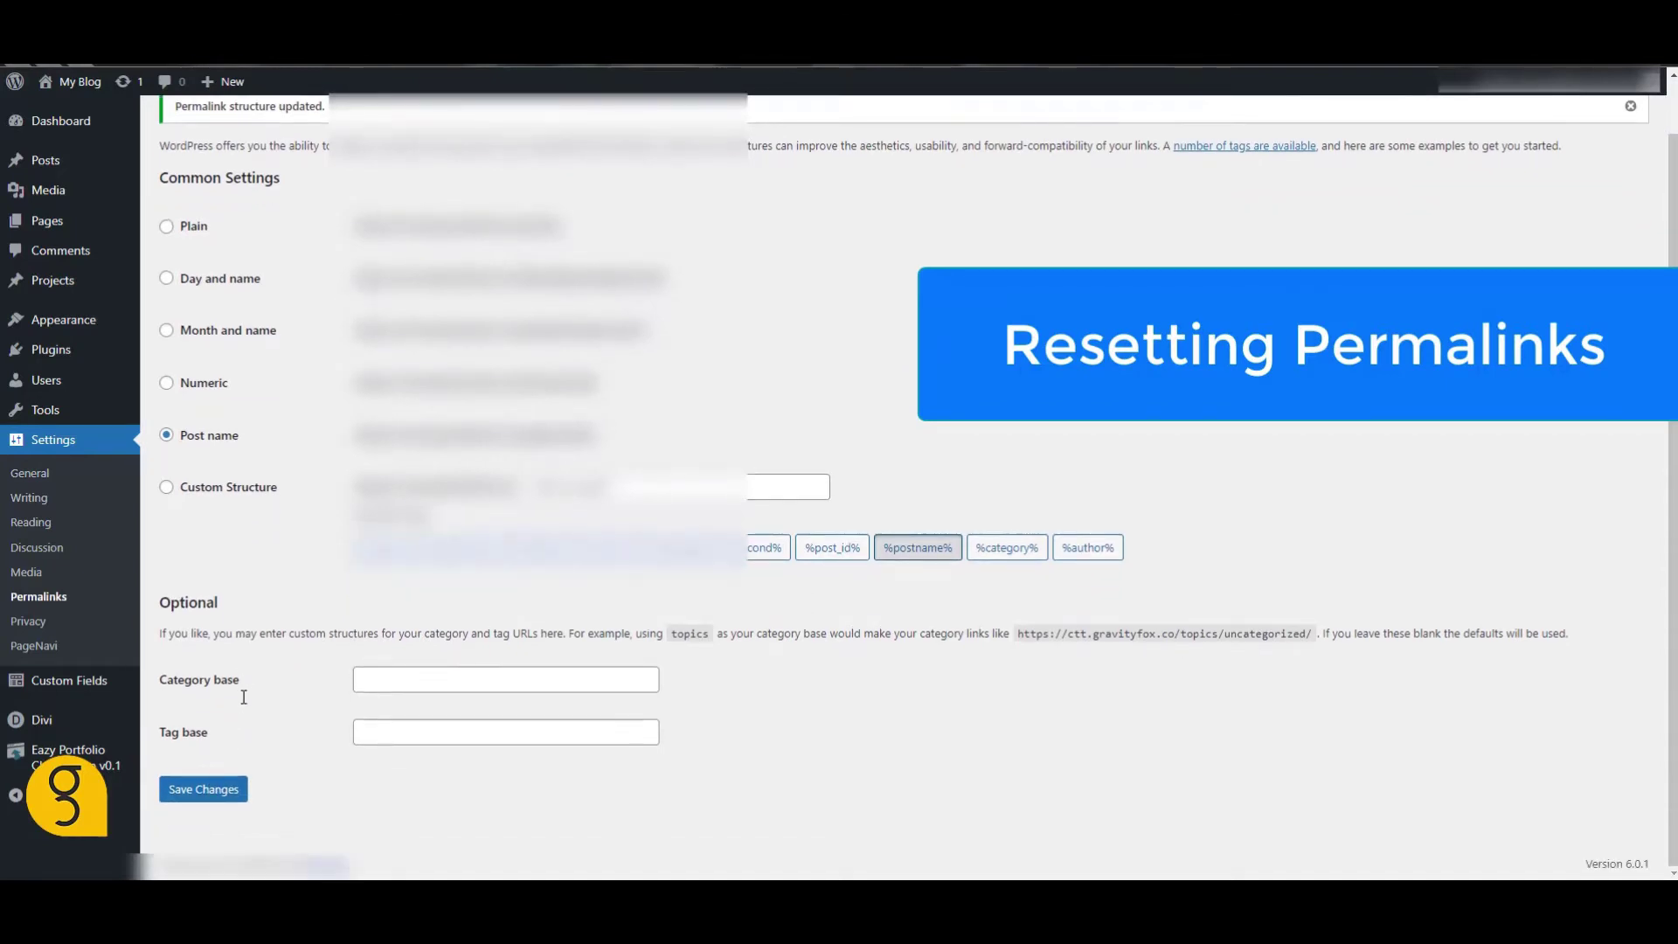
{"action": "scroll", "coordinate": [243, 696], "scroll_direction": "up", "scroll_amount": 1}
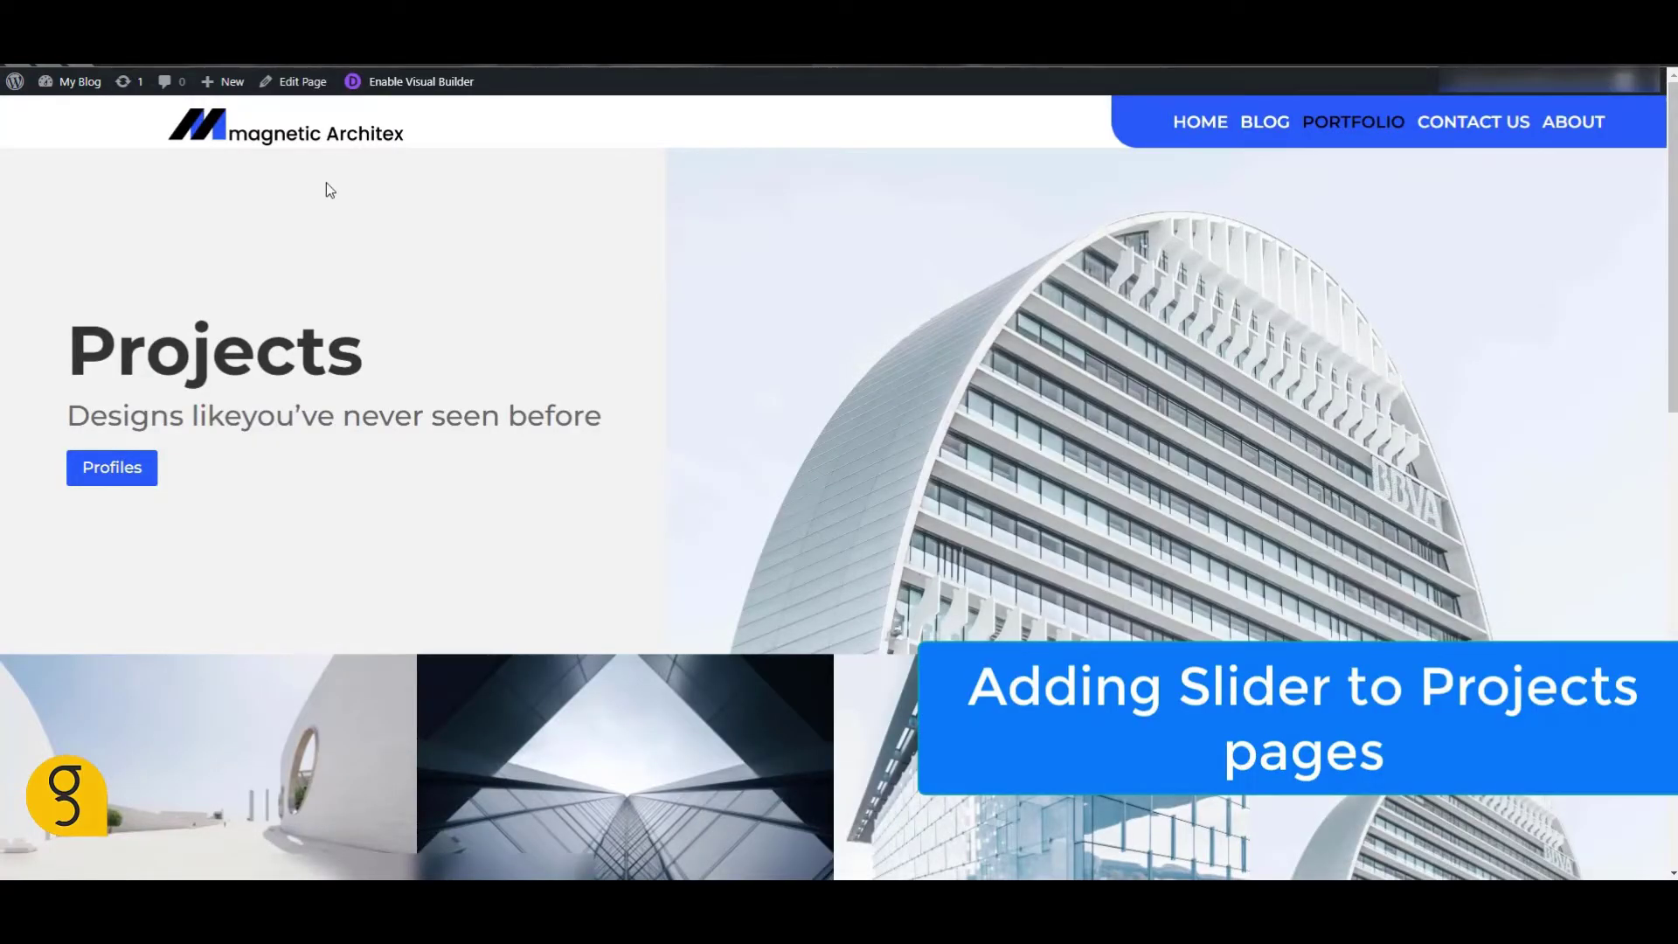
- Scroll the Projects gallery and open the Penny Worth Plaza project
{"action": "scroll", "coordinate": [348, 253], "scroll_direction": "down", "scroll_amount": 4}
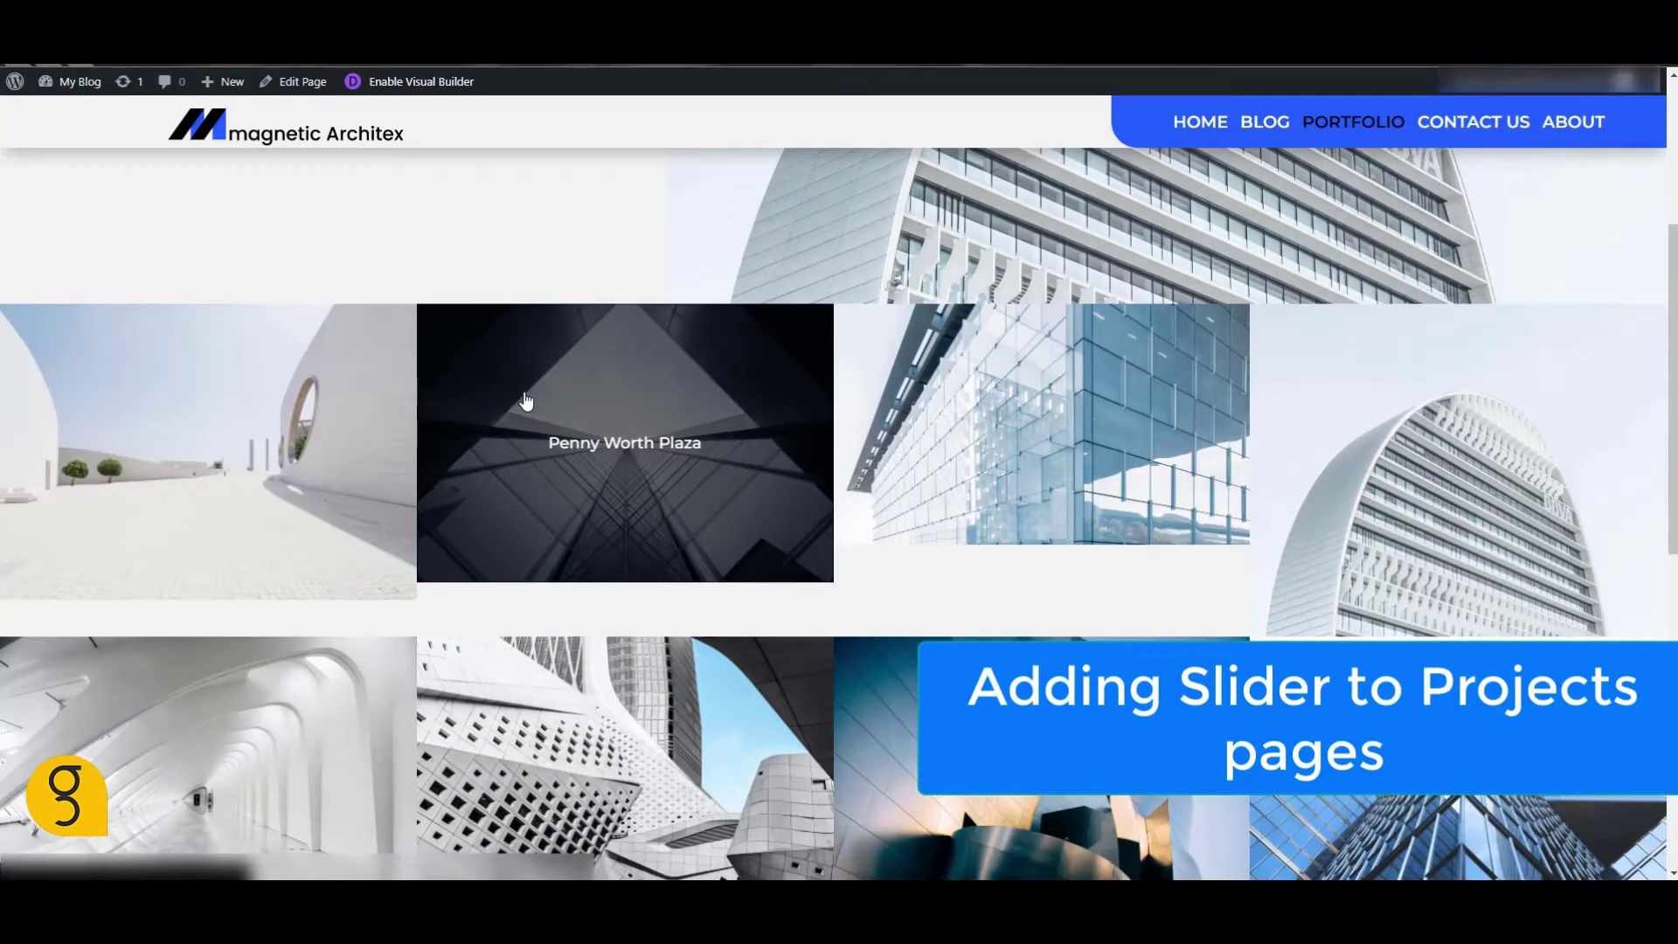
{"action": "left_click", "coordinate": [525, 401]}
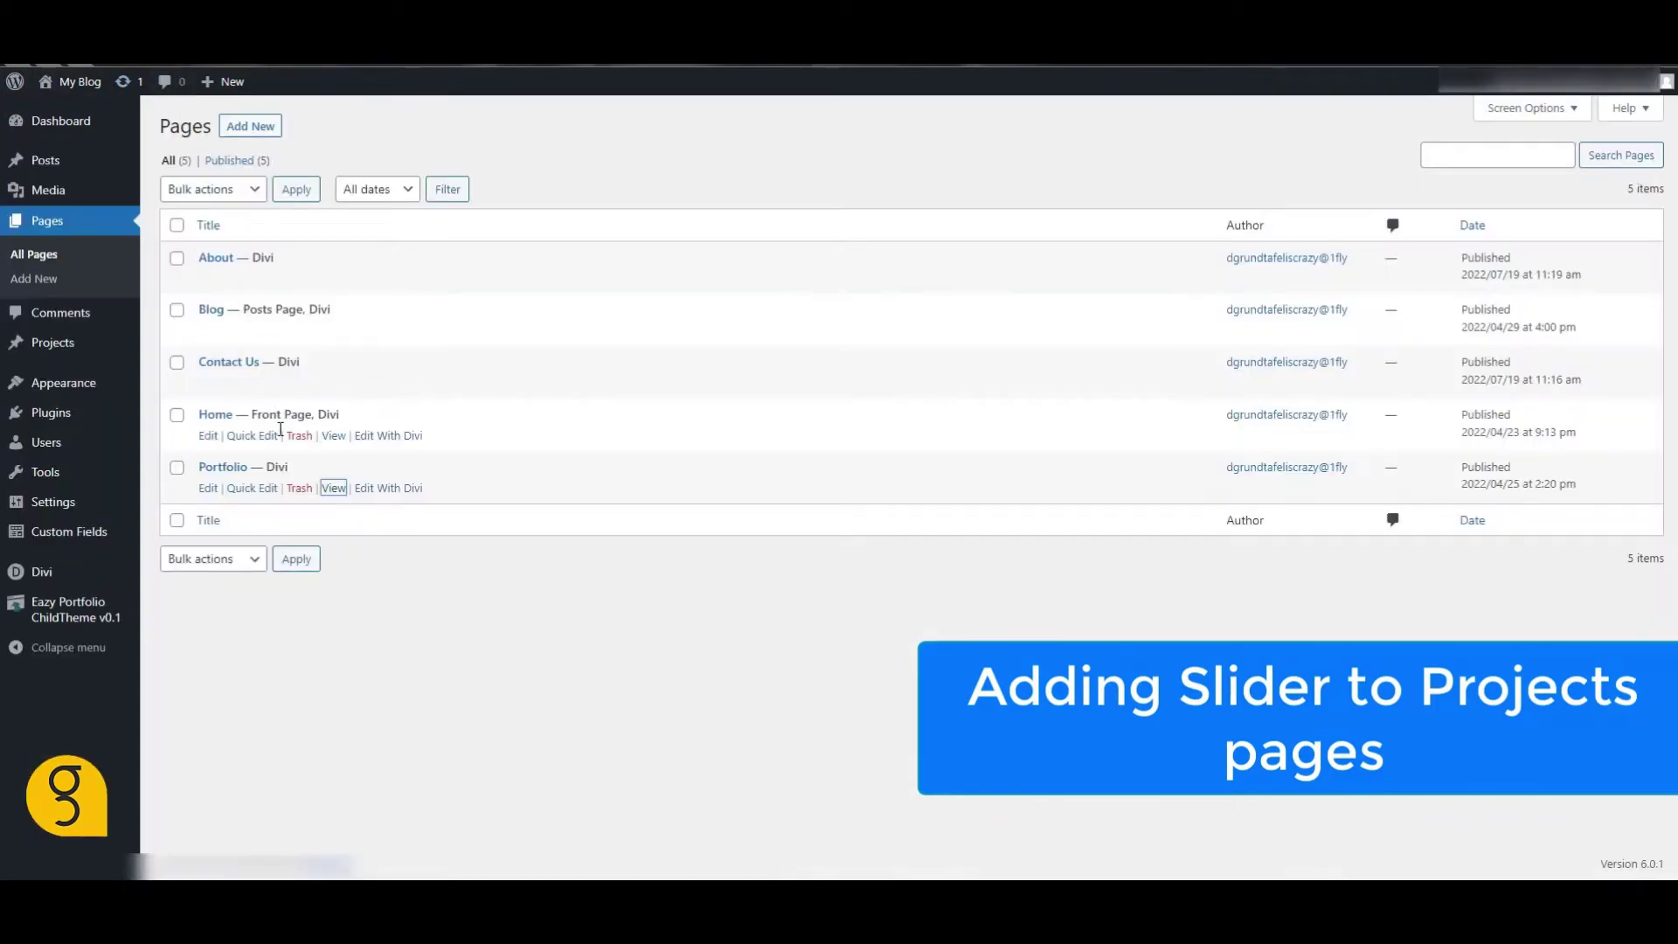
- Copy the Gallery Carousal shortcode [ds_layout_sc id="99563"] from the Divi Library list
{"action": "mouse_move", "coordinate": [84, 580]}
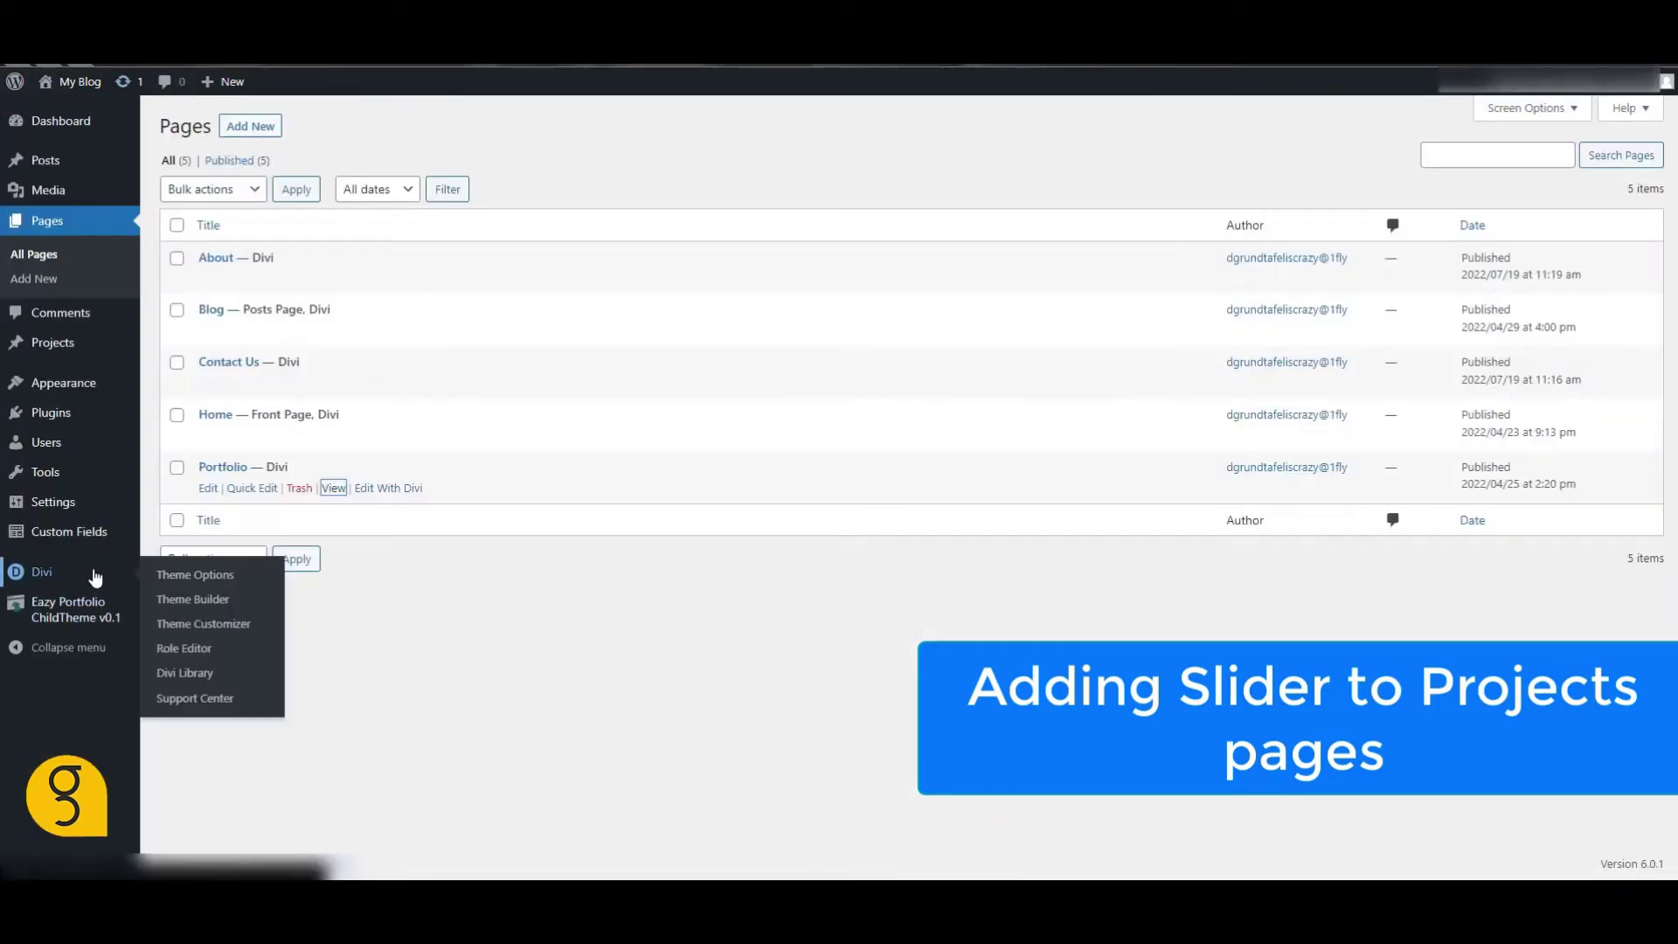
{"action": "left_click", "coordinate": [184, 673]}
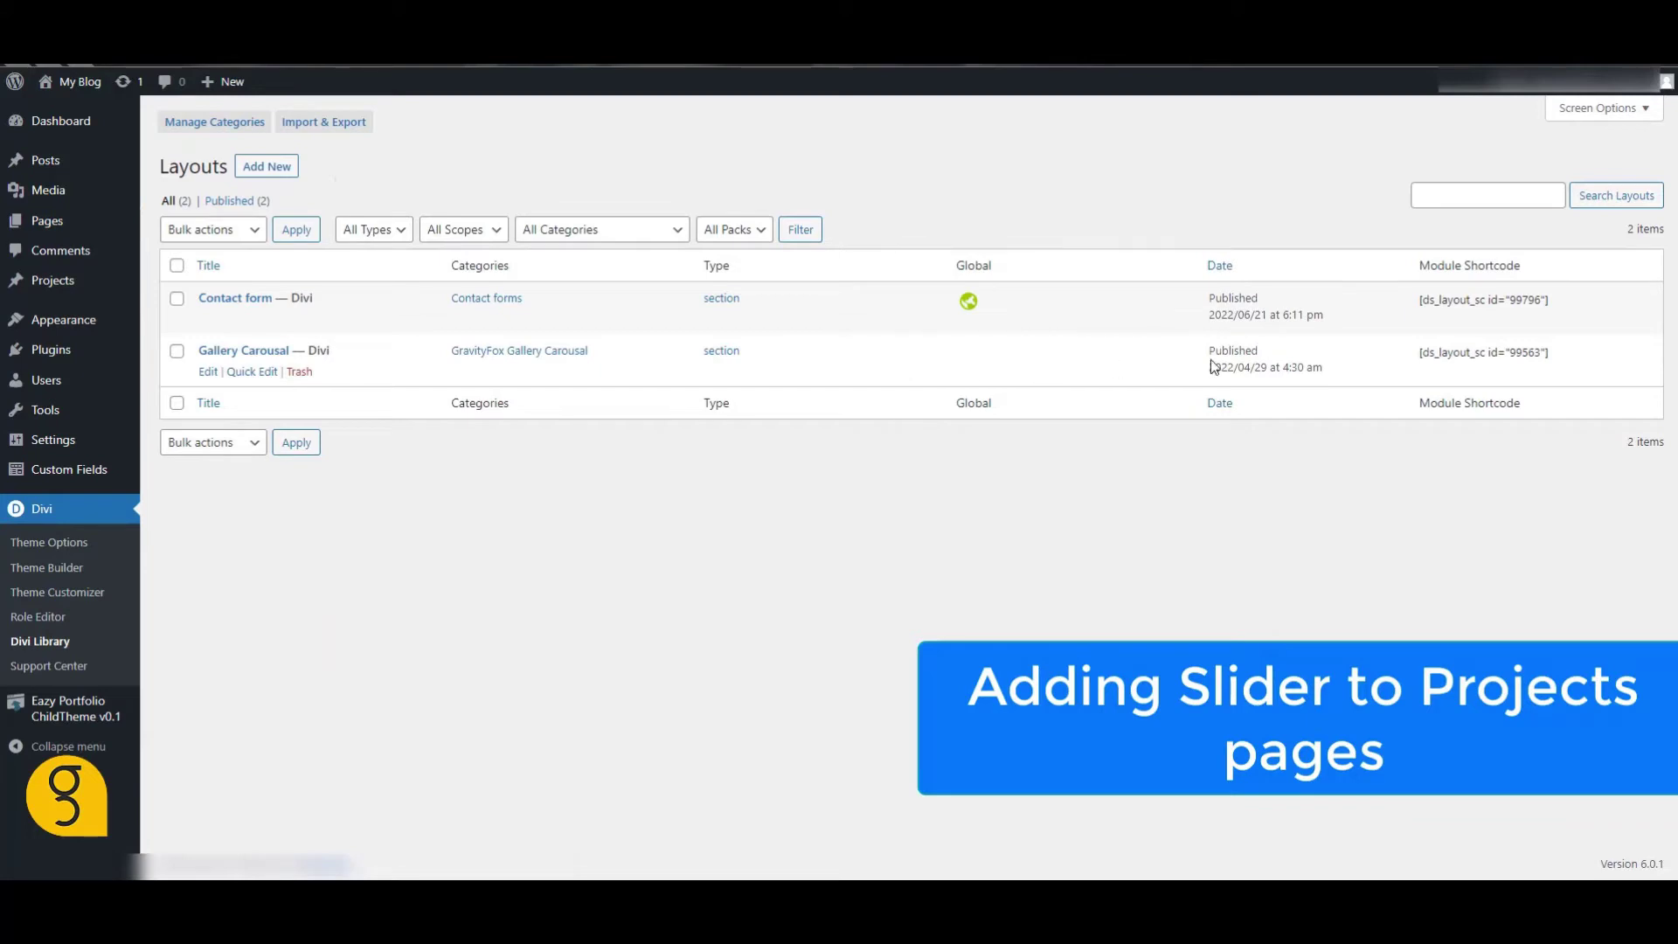
{"action": "left_click_drag", "start_coordinate": [1554, 356], "coordinate": [1424, 356]}
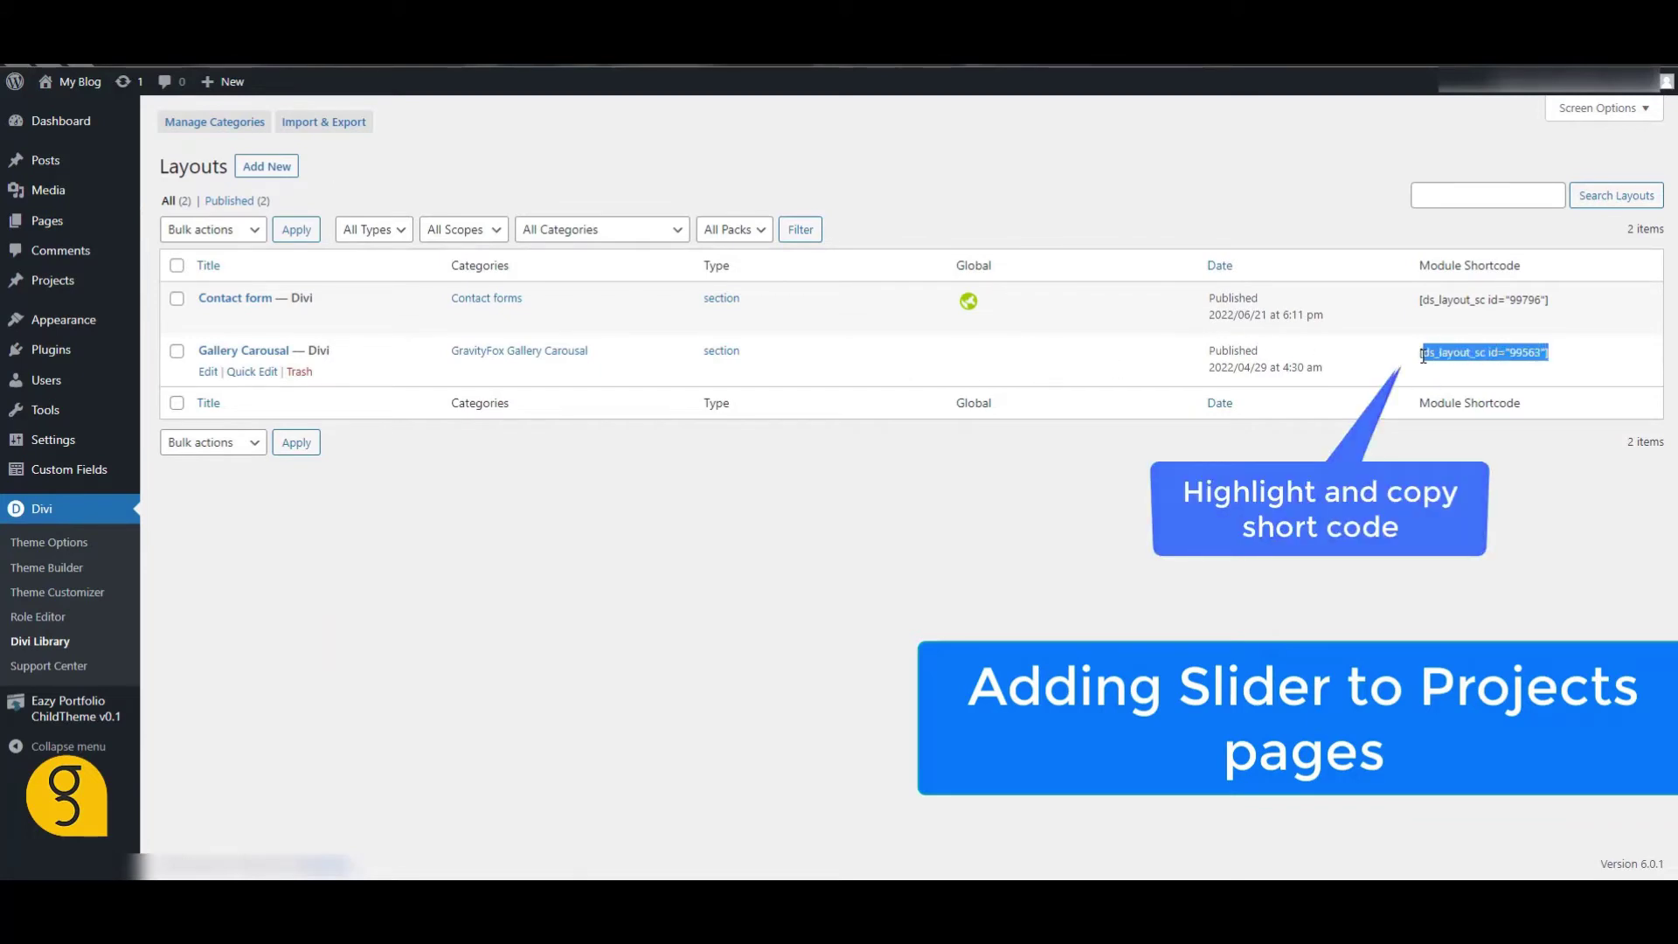
{"action": "right_click", "coordinate": [1433, 355]}
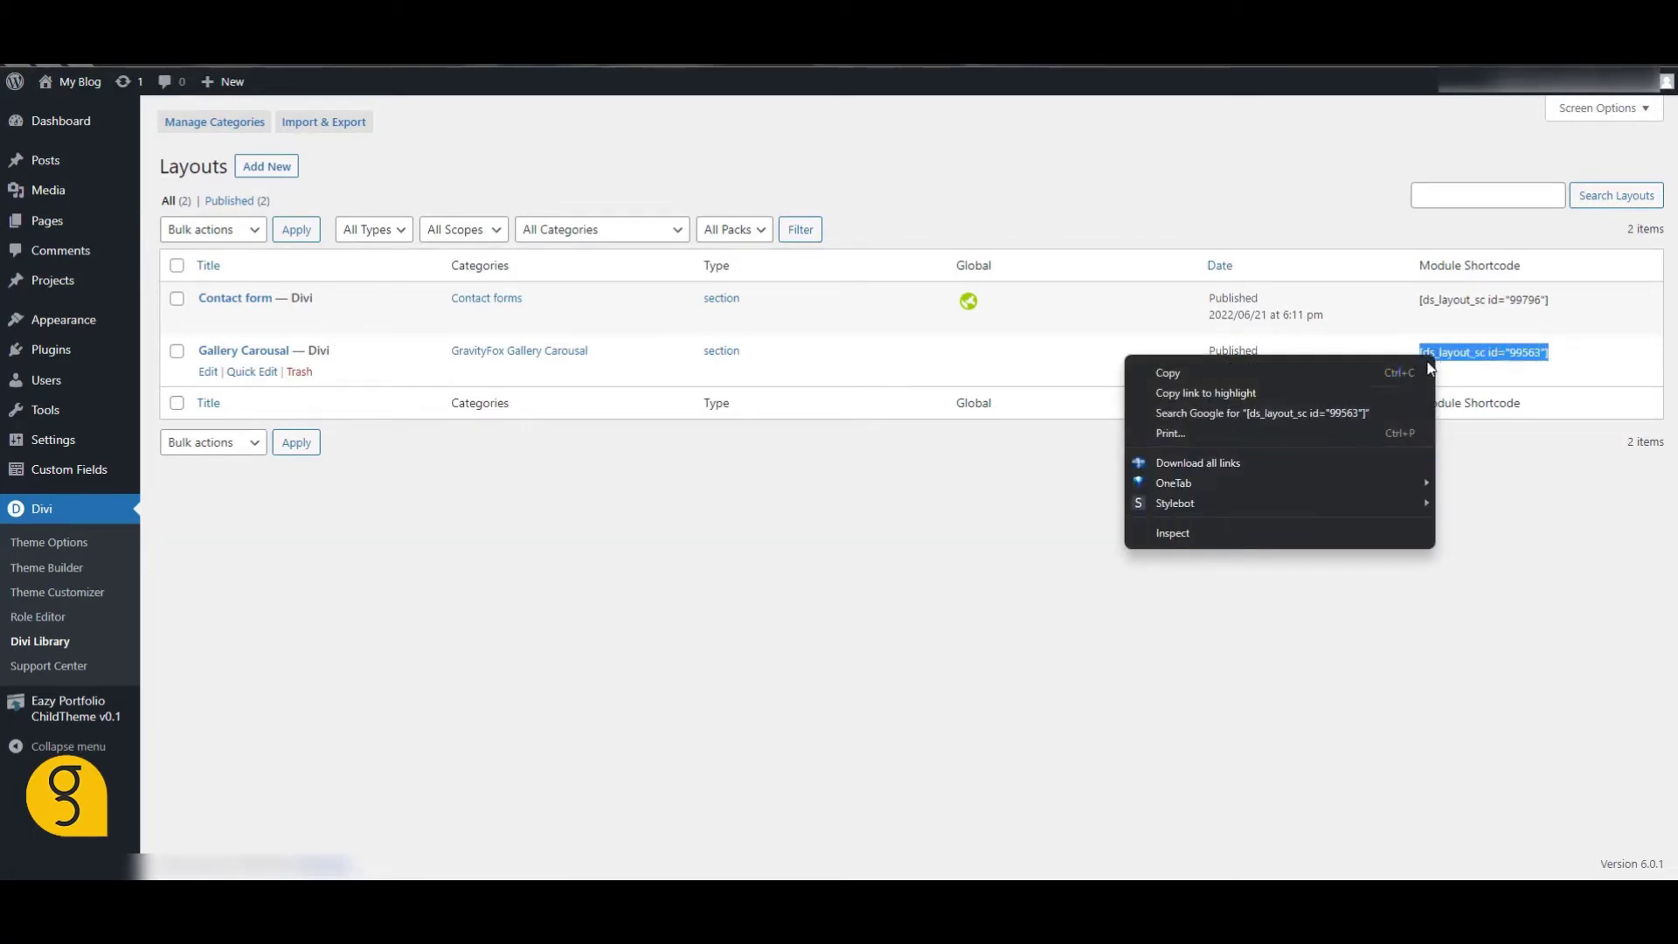
{"action": "left_click", "coordinate": [1322, 377]}
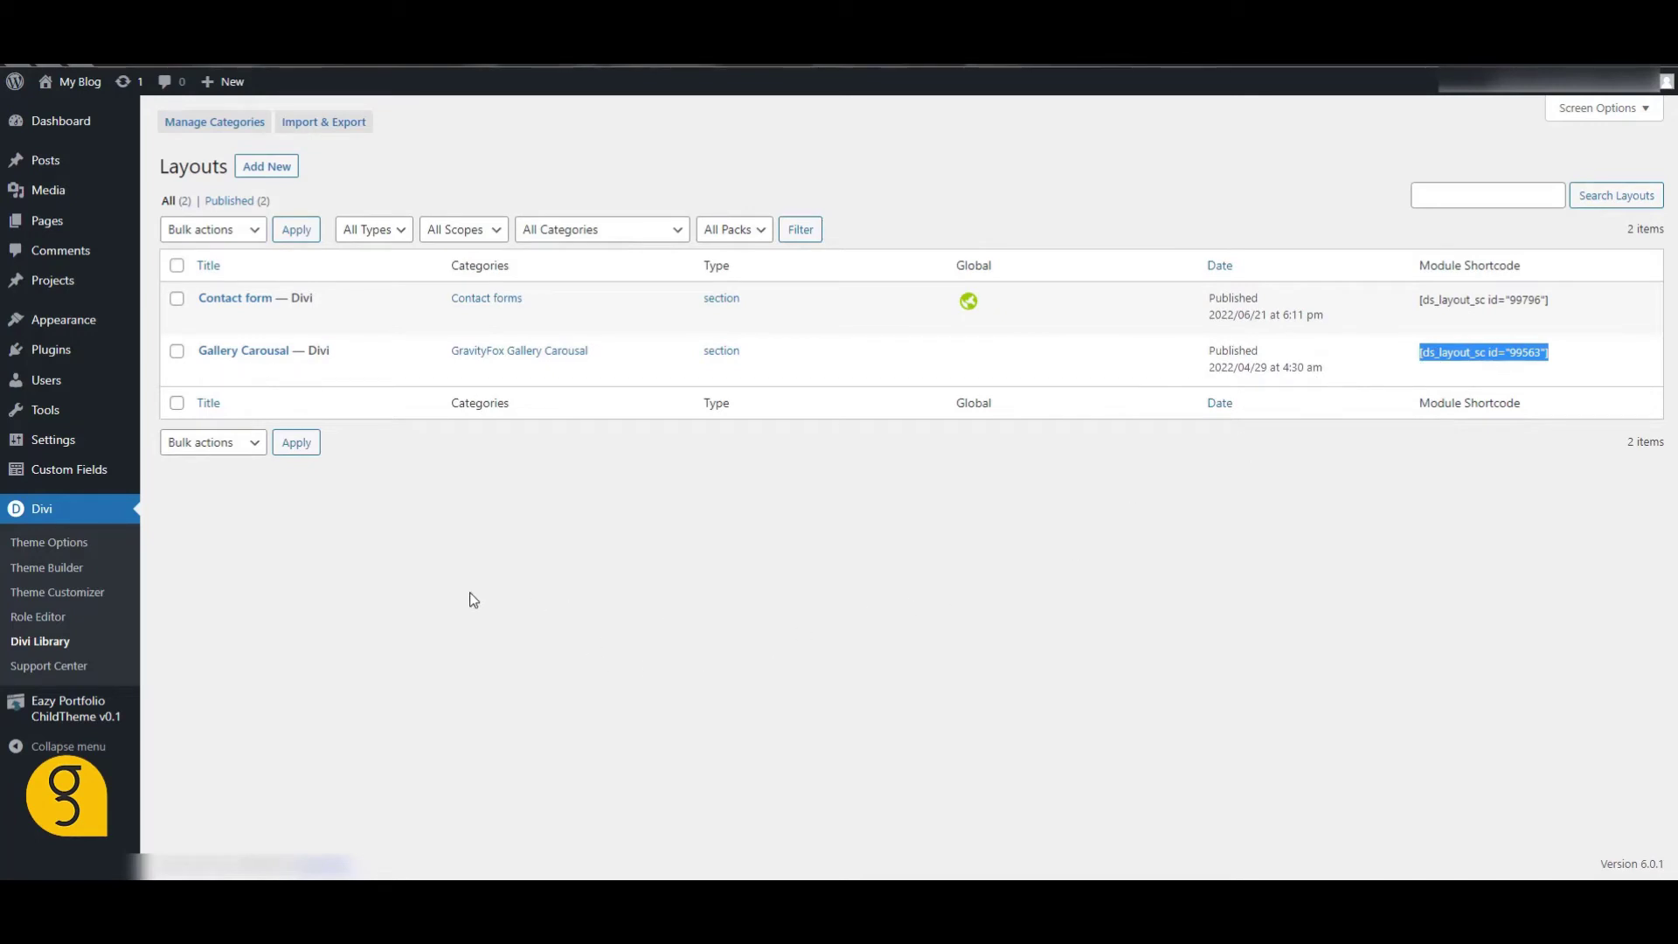
- Open the Divi Theme Builder to reach the All Projects body template
{"action": "left_click", "coordinate": [68, 573]}
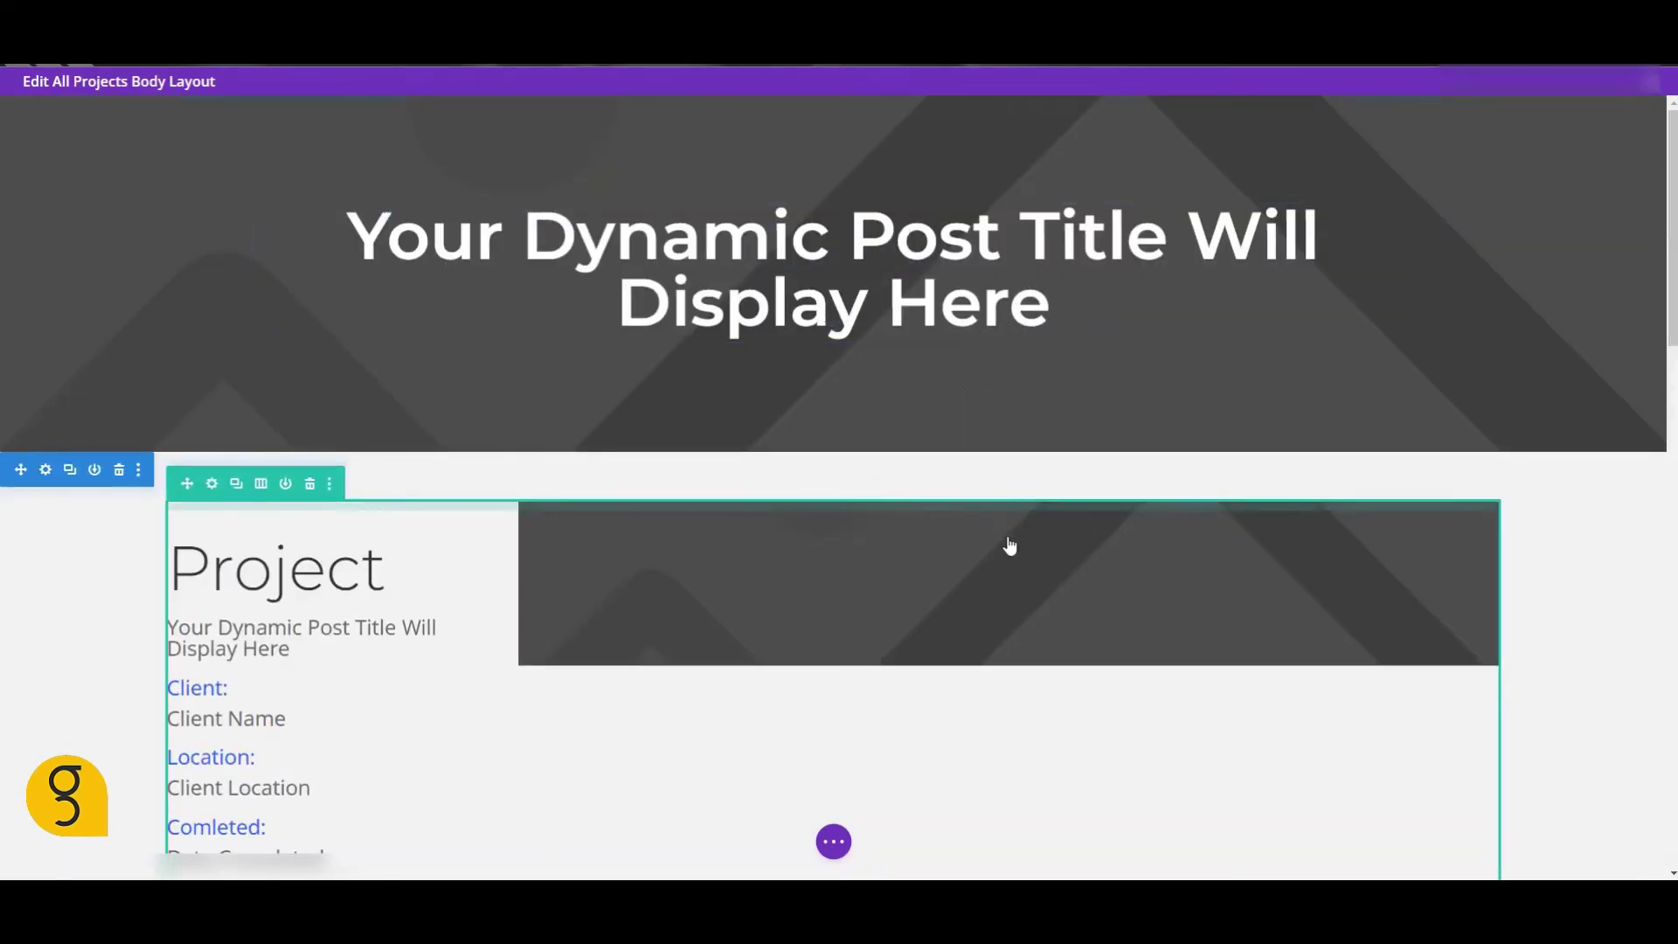
- Replace the Code module's old shortcode with the copied Gallery Carousal shortcode
{"action": "left_click", "coordinate": [977, 545]}
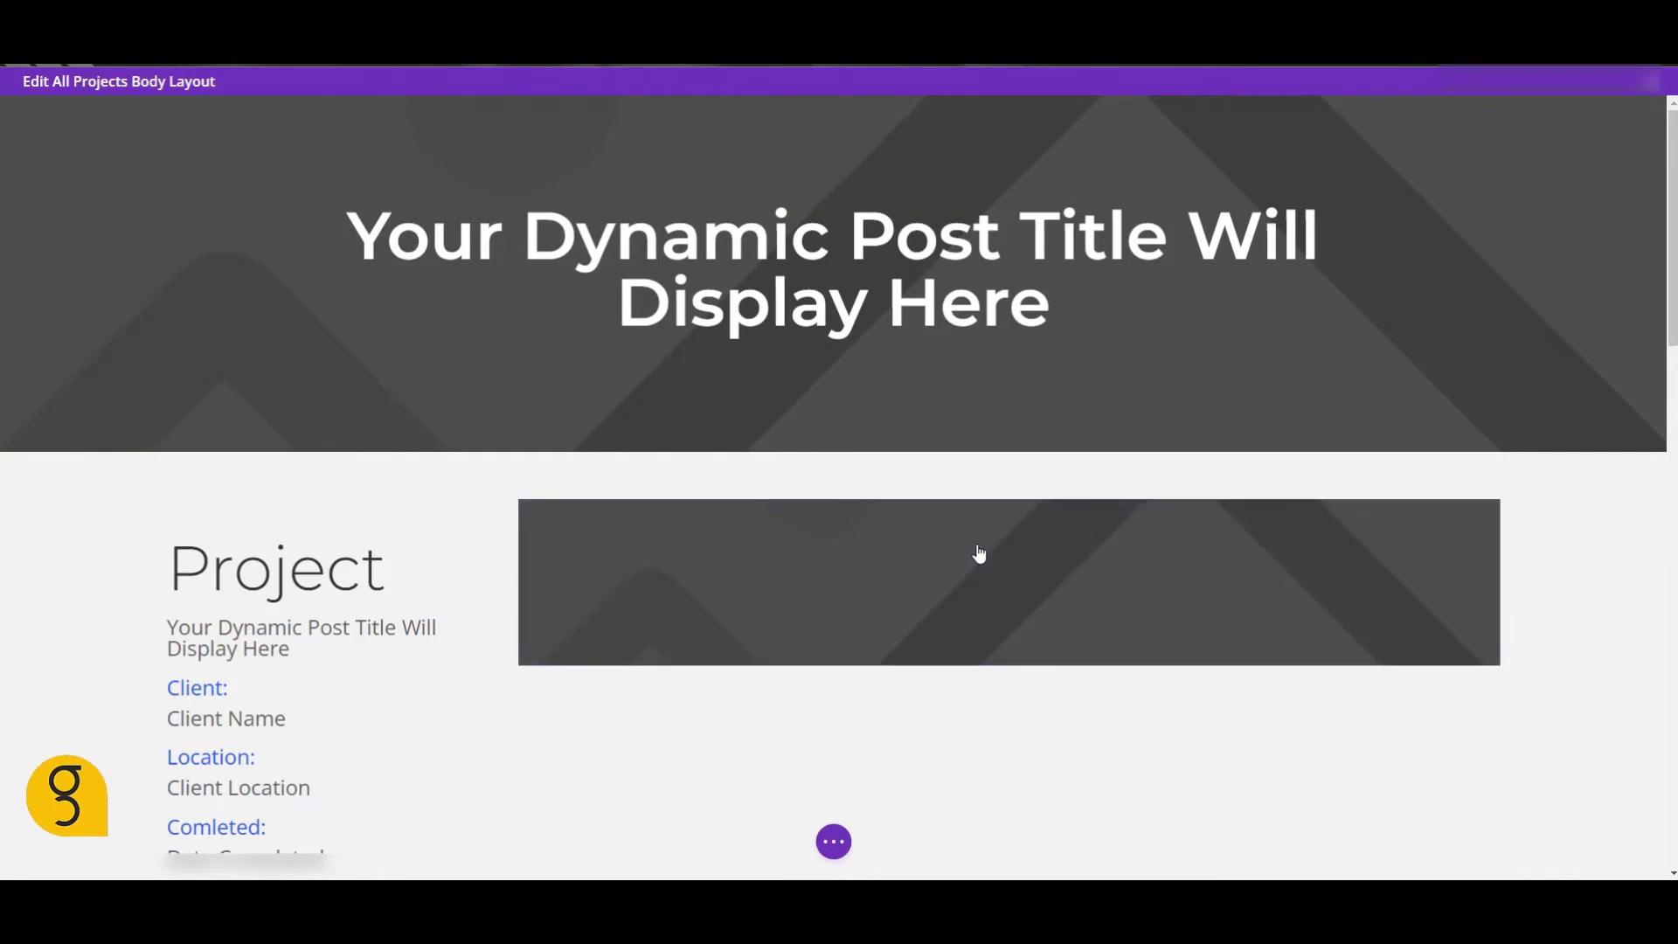
{"action": "left_click_drag", "start_coordinate": [480, 324], "coordinate": [313, 328]}
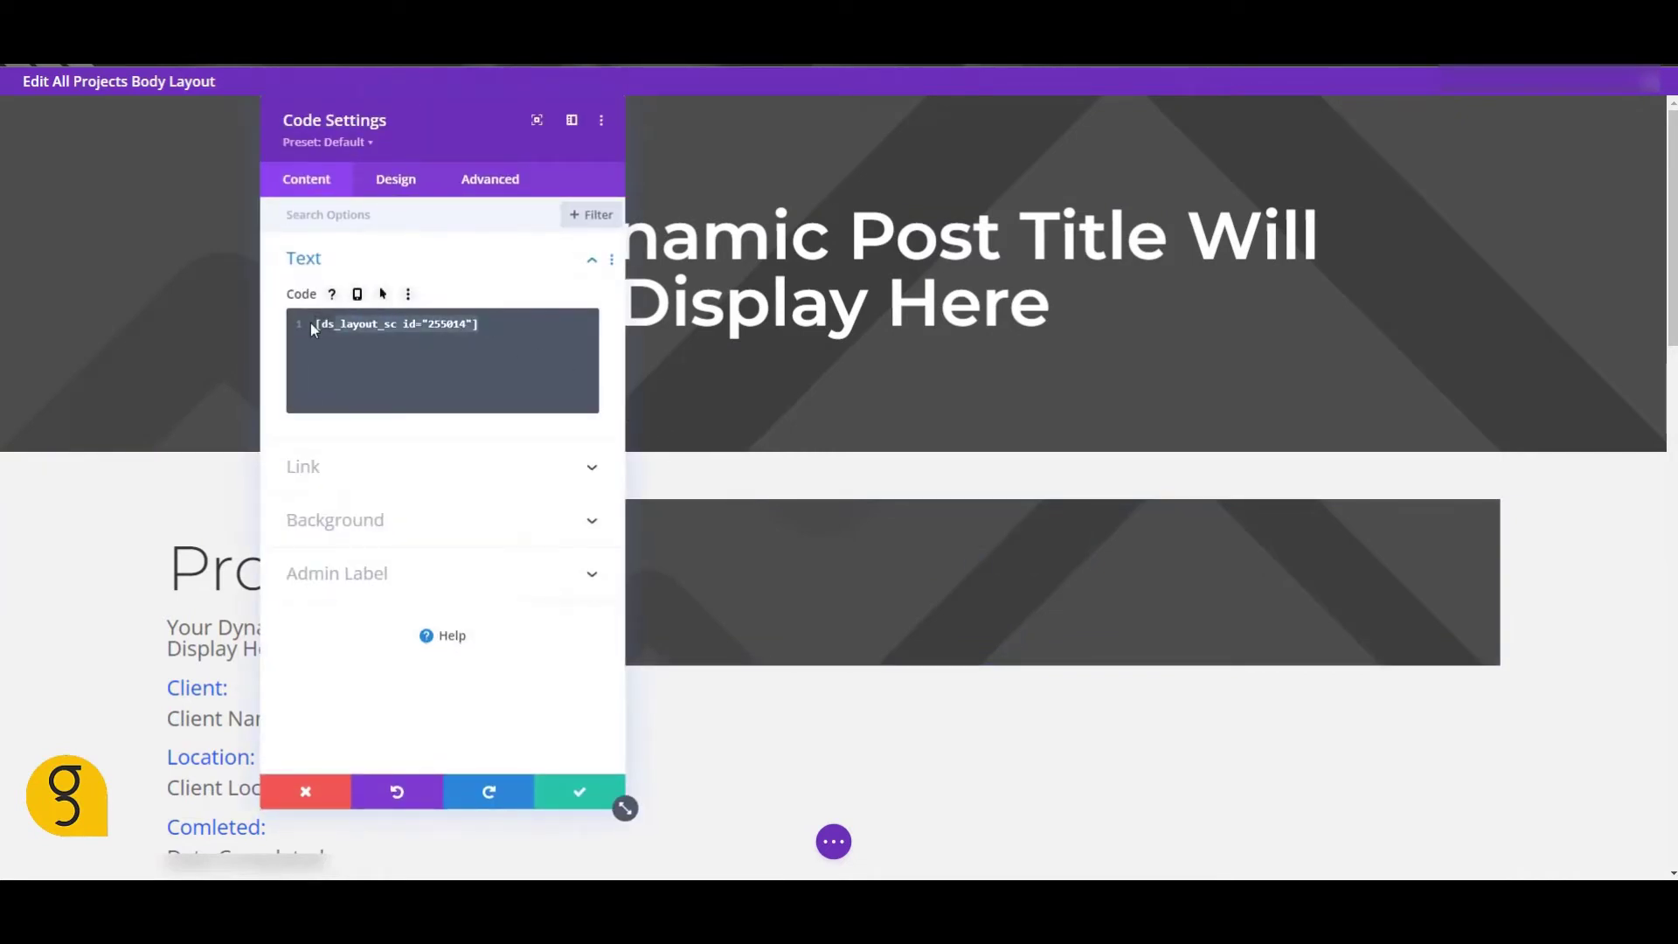
{"action": "key", "text": "BackSpace"}
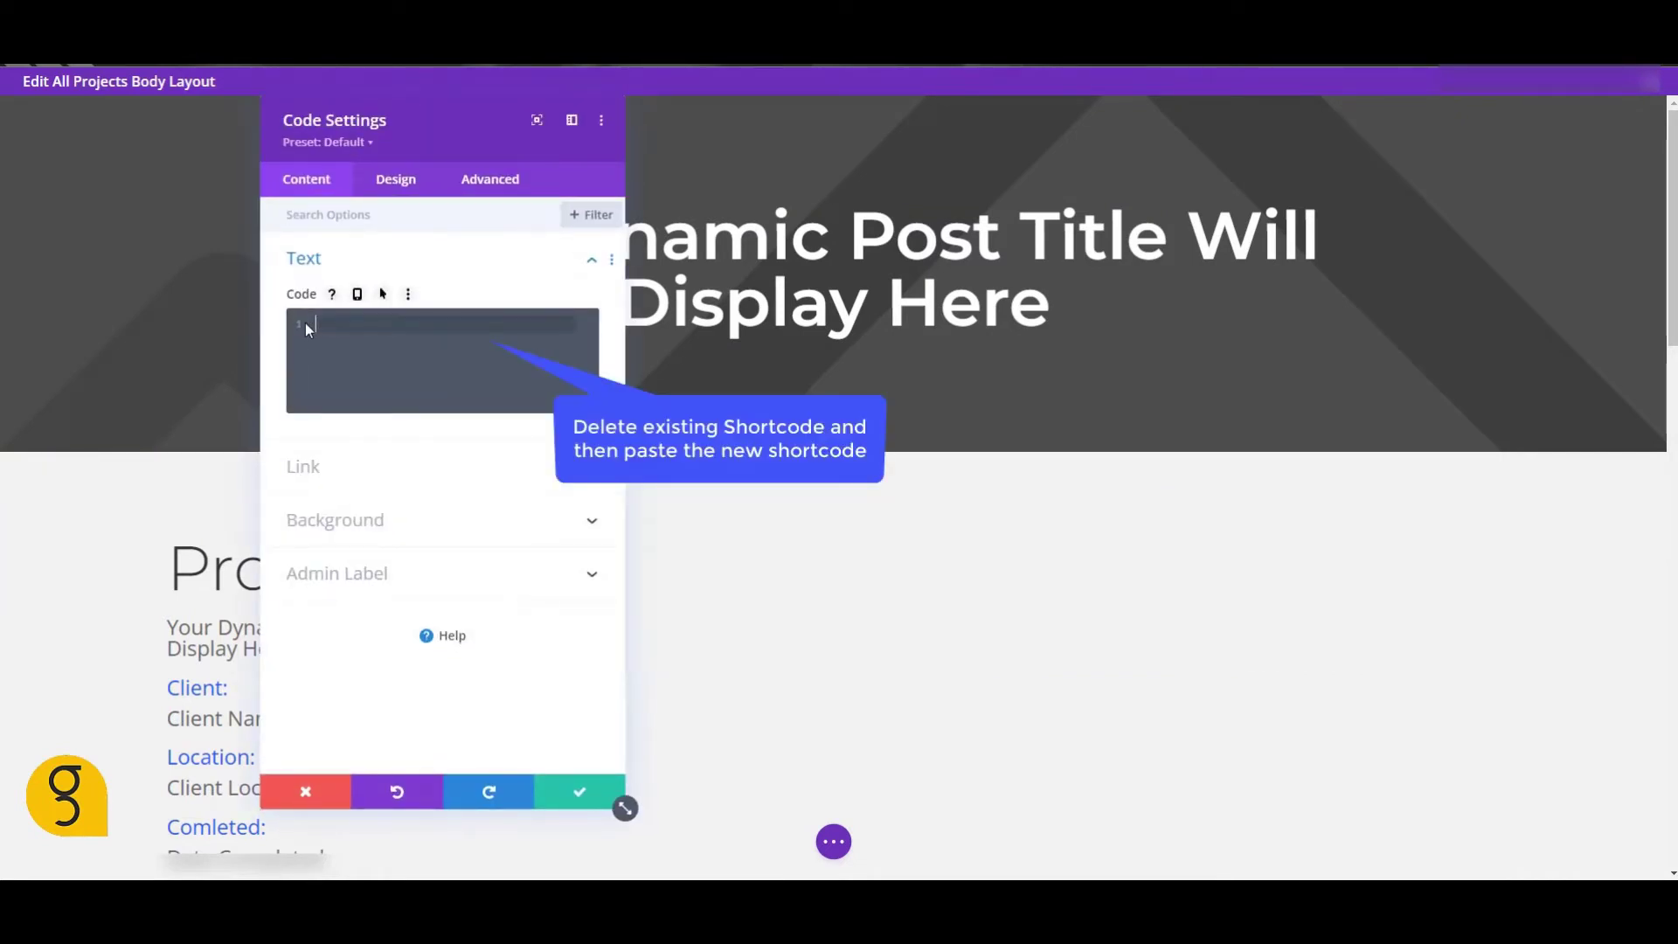
{"action": "type", "text": "[ds_layout_sc id=\"99563\"]"}
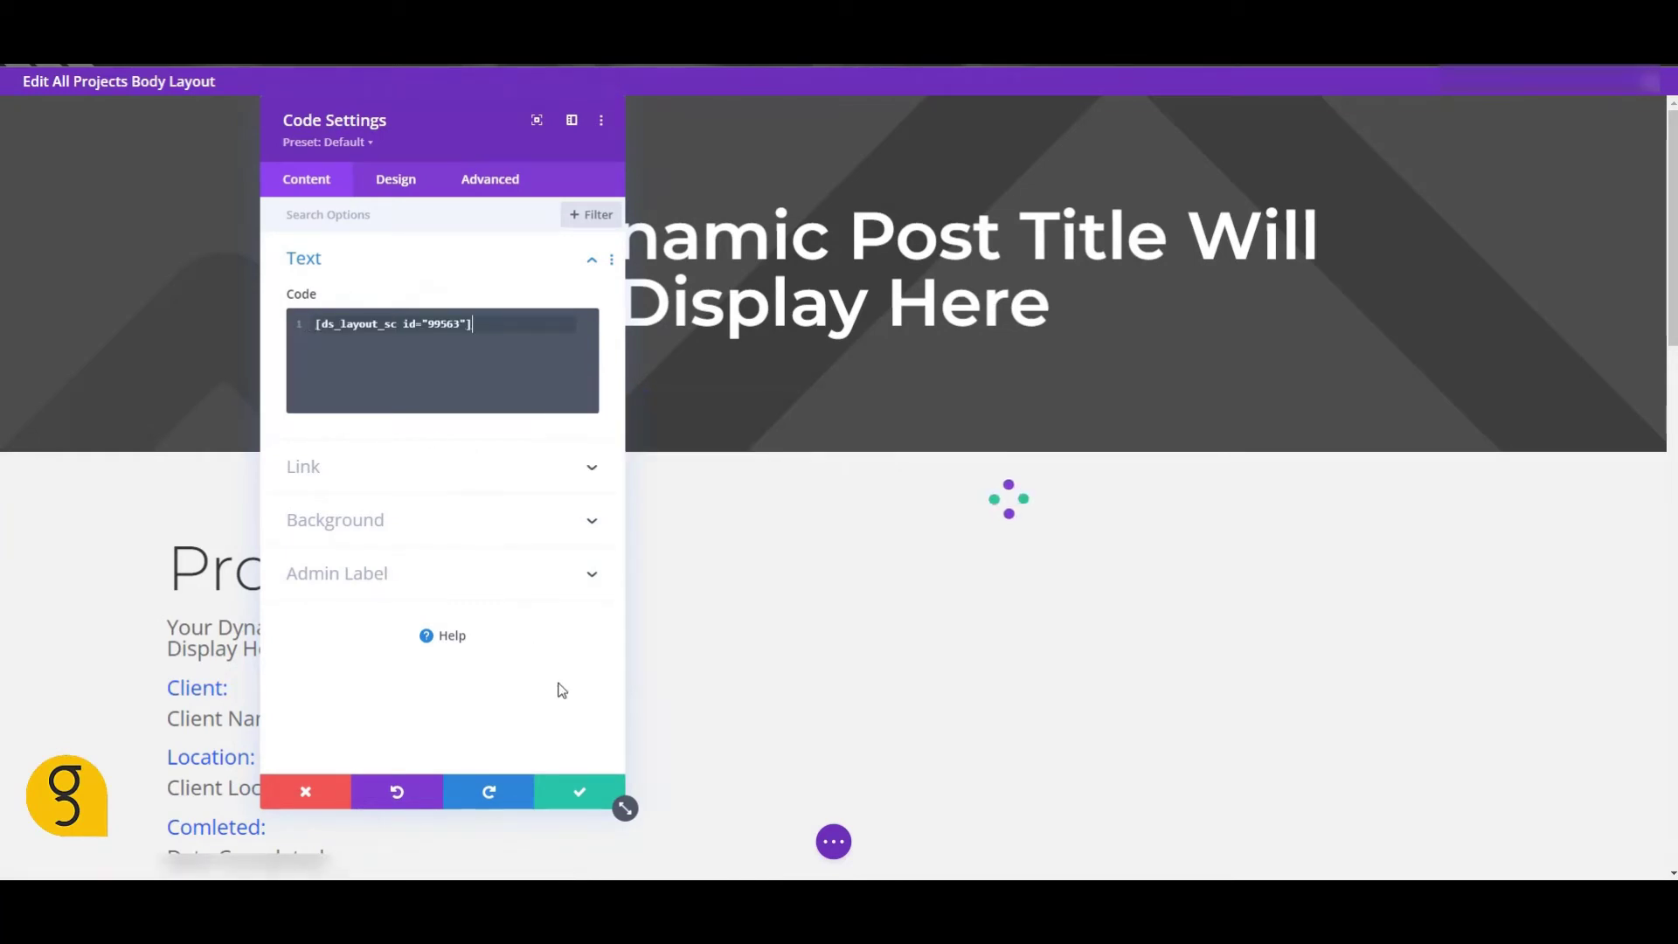
{"action": "left_click", "coordinate": [576, 796]}
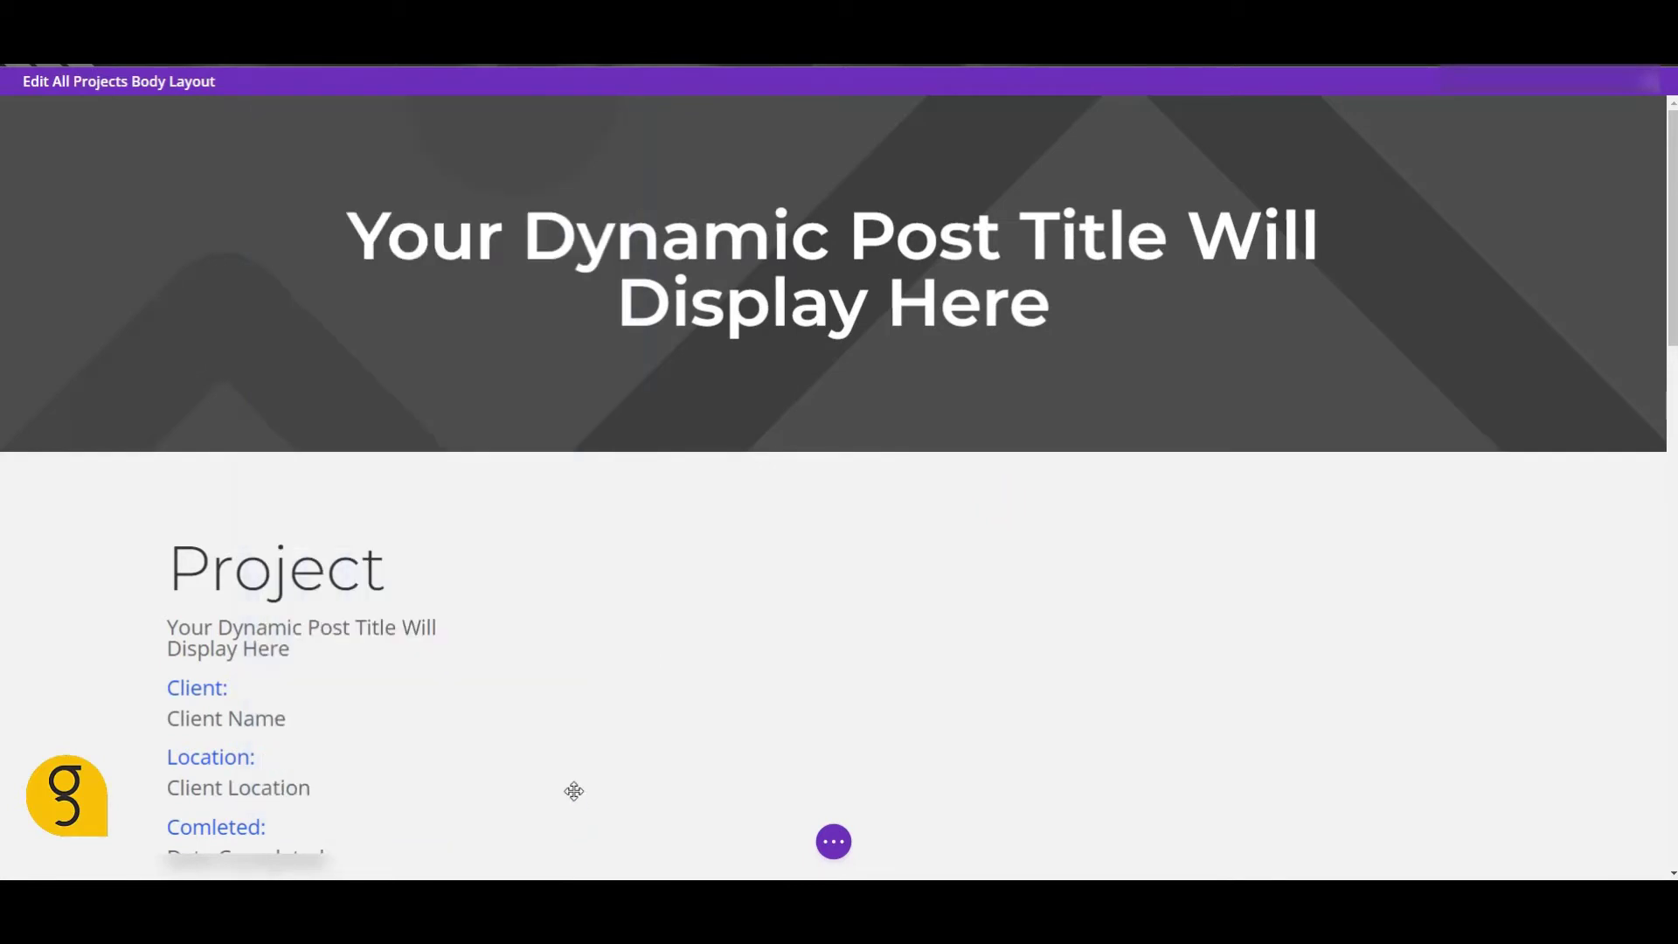
- Save the All Projects body template from the builder's page actions
{"action": "left_click", "coordinate": [833, 841]}
{"action": "scroll", "coordinate": [769, 760], "scroll_direction": "down", "scroll_amount": 5}
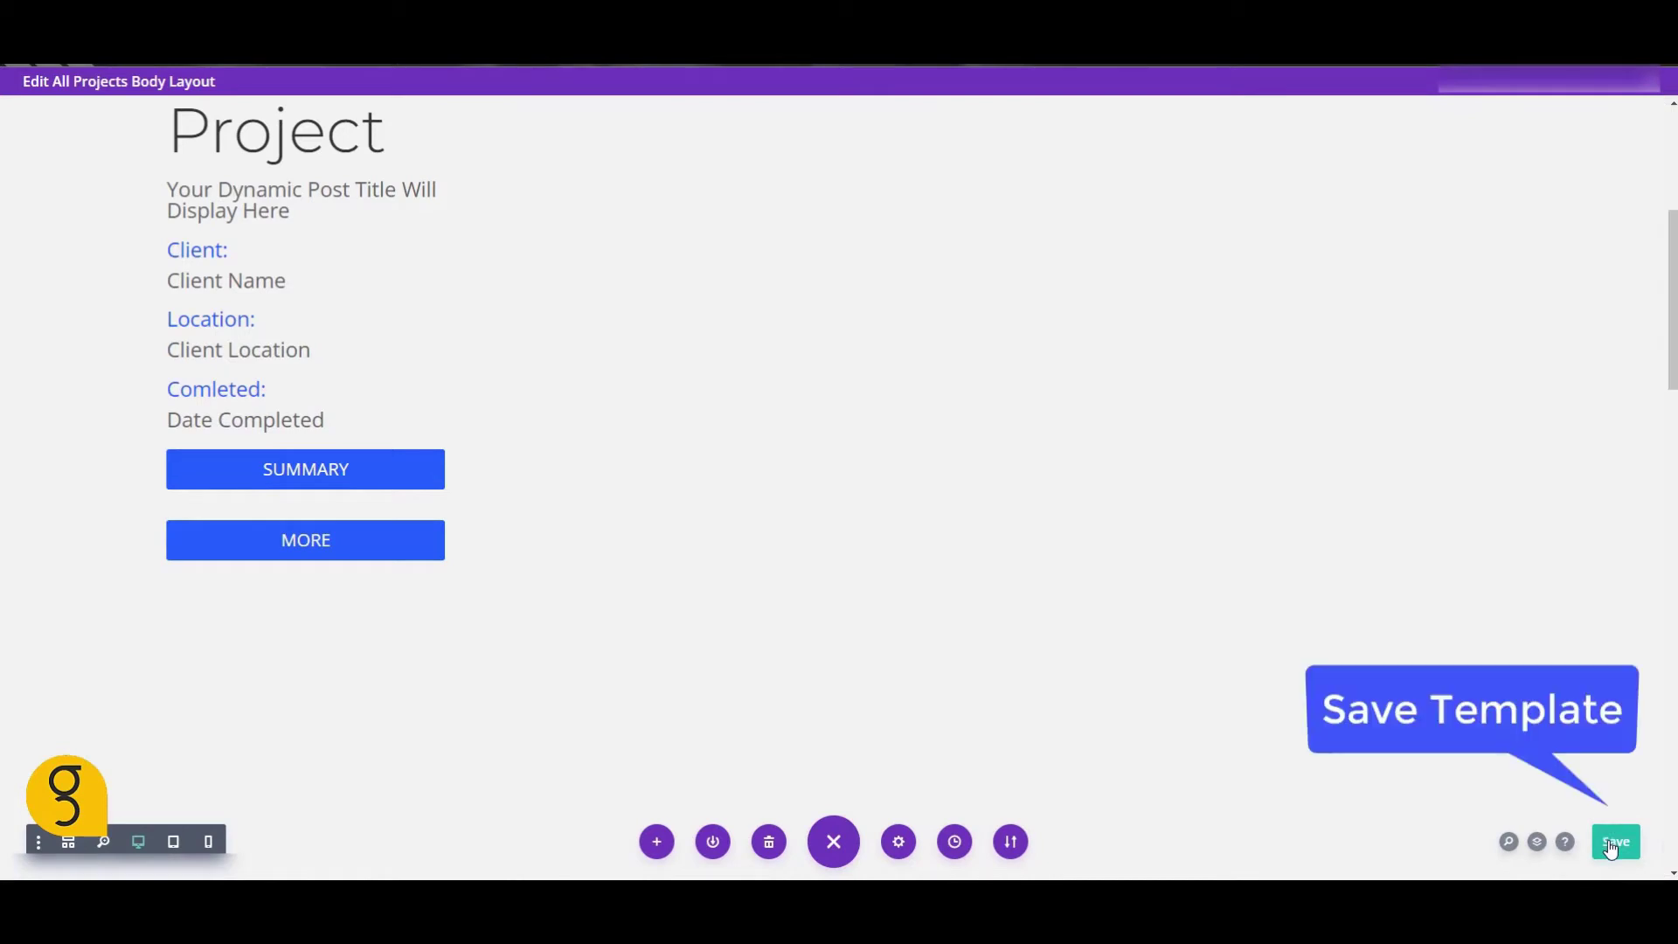
{"action": "scroll", "coordinate": [1296, 575], "scroll_direction": "down", "scroll_amount": 4}
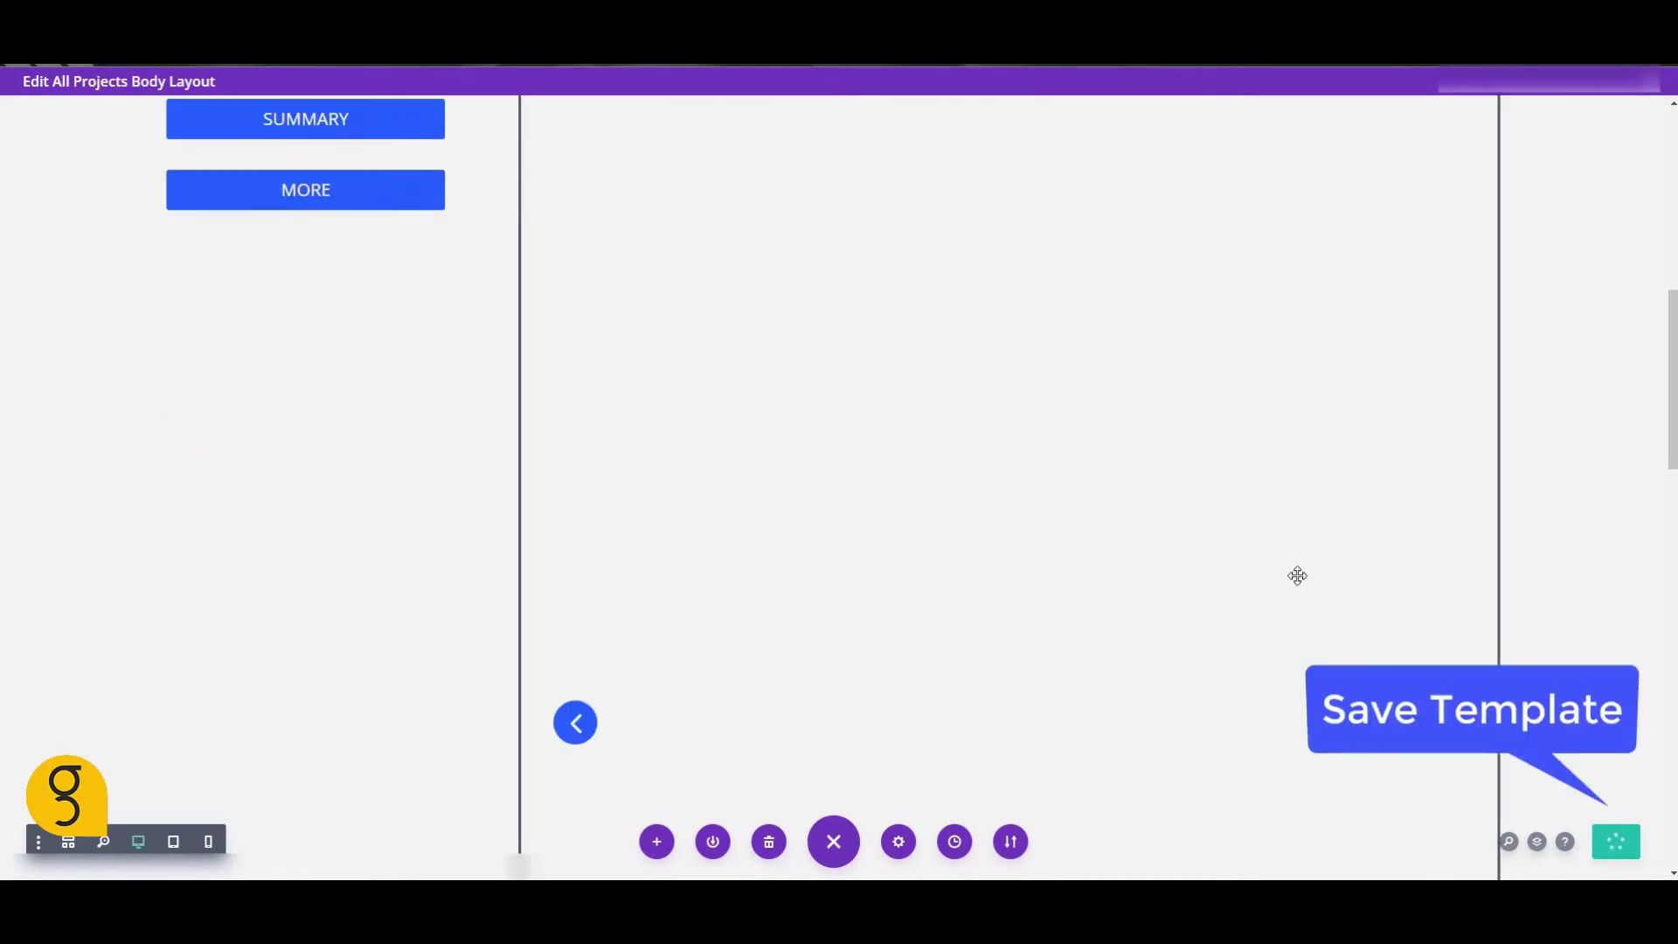
{"action": "scroll", "coordinate": [1296, 574], "scroll_direction": "down", "scroll_amount": 5}
{"action": "scroll", "coordinate": [1296, 575], "scroll_direction": "down", "scroll_amount": 2}
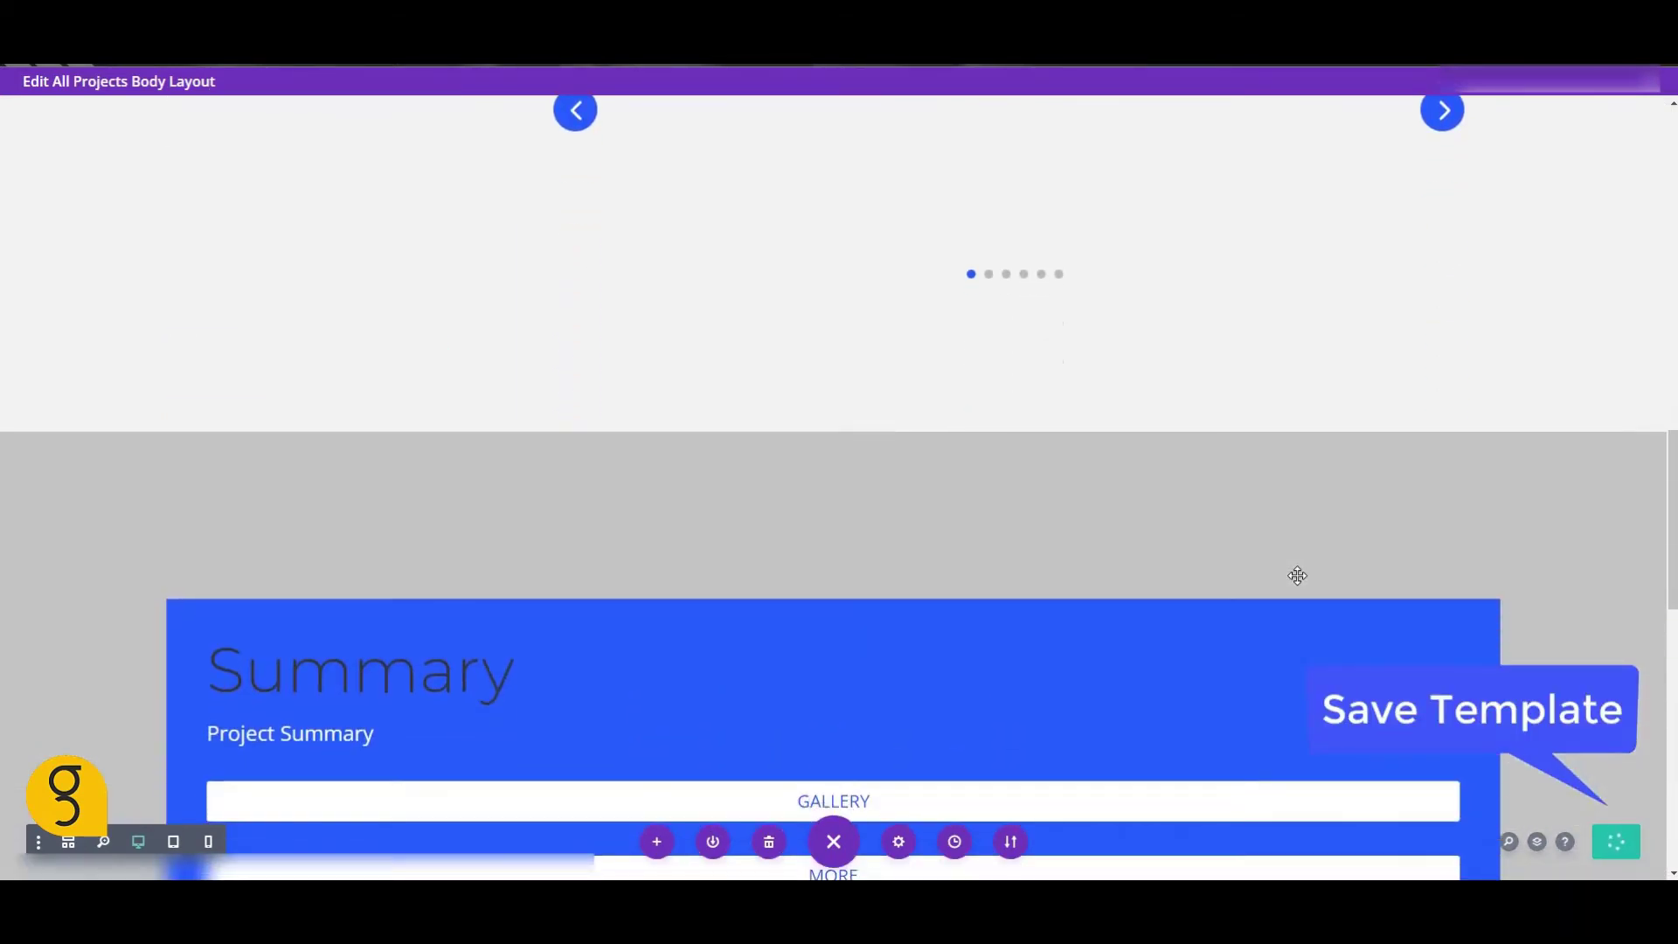
{"action": "scroll", "coordinate": [1296, 575], "scroll_direction": "up", "scroll_amount": 3}
{"action": "scroll", "coordinate": [1297, 575], "scroll_direction": "up", "scroll_amount": 6}
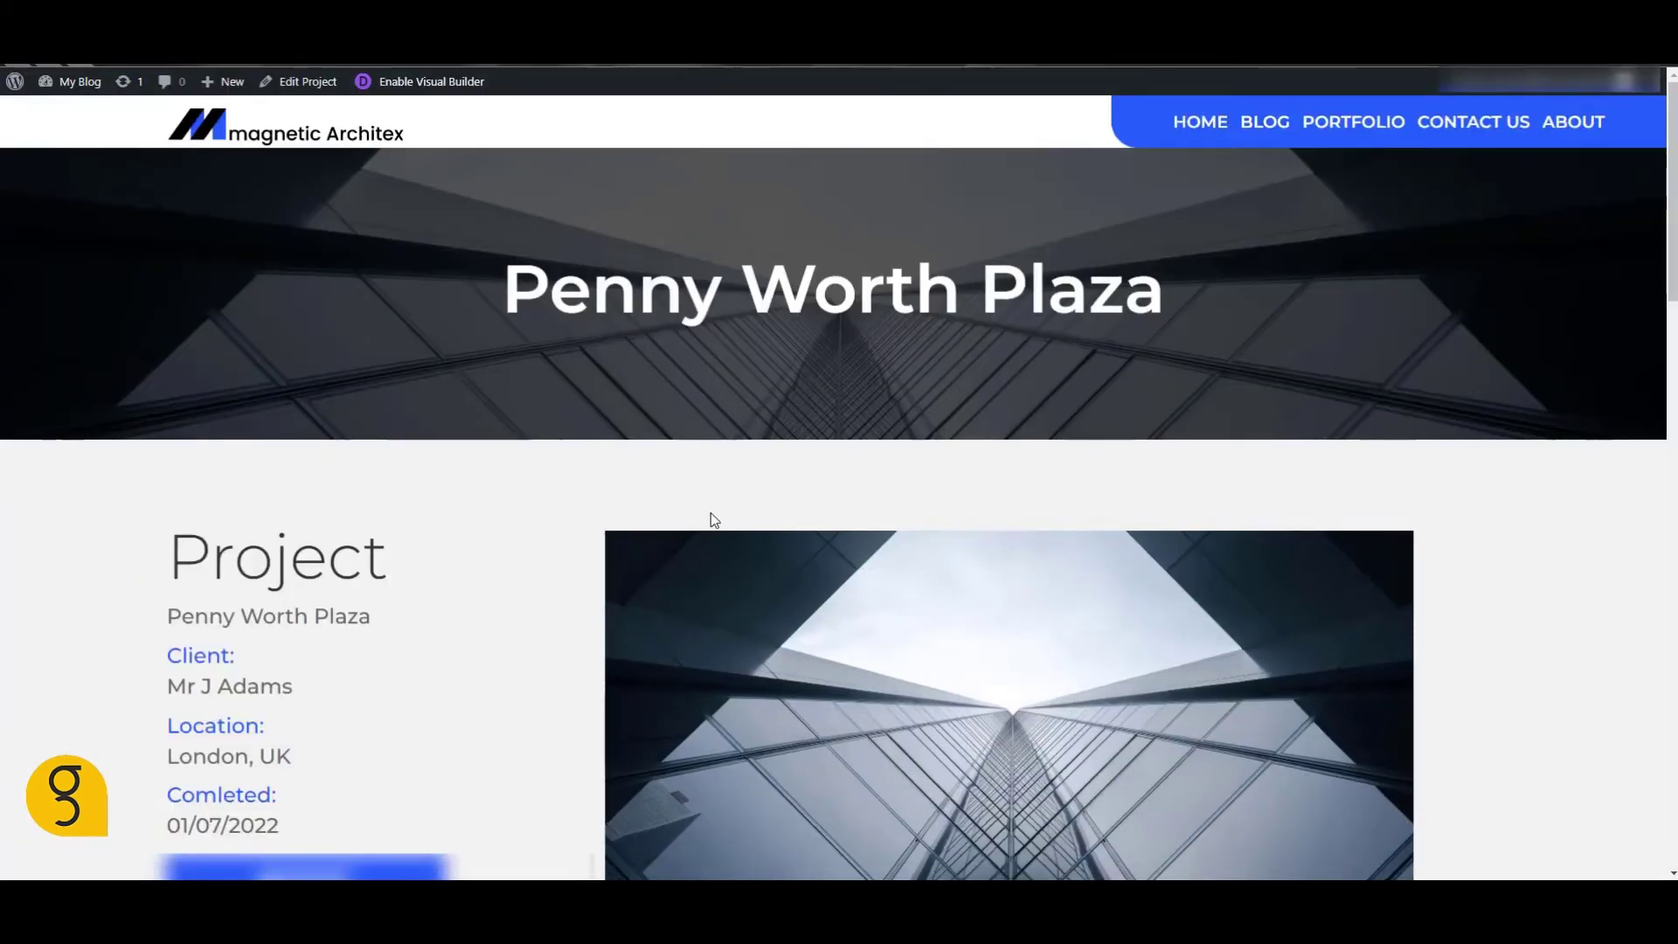
- Advance the Penny Worth Plaza image slider through four images
{"action": "scroll", "coordinate": [714, 519], "scroll_direction": "down", "scroll_amount": 4}
{"action": "left_click", "coordinate": [1472, 617]}
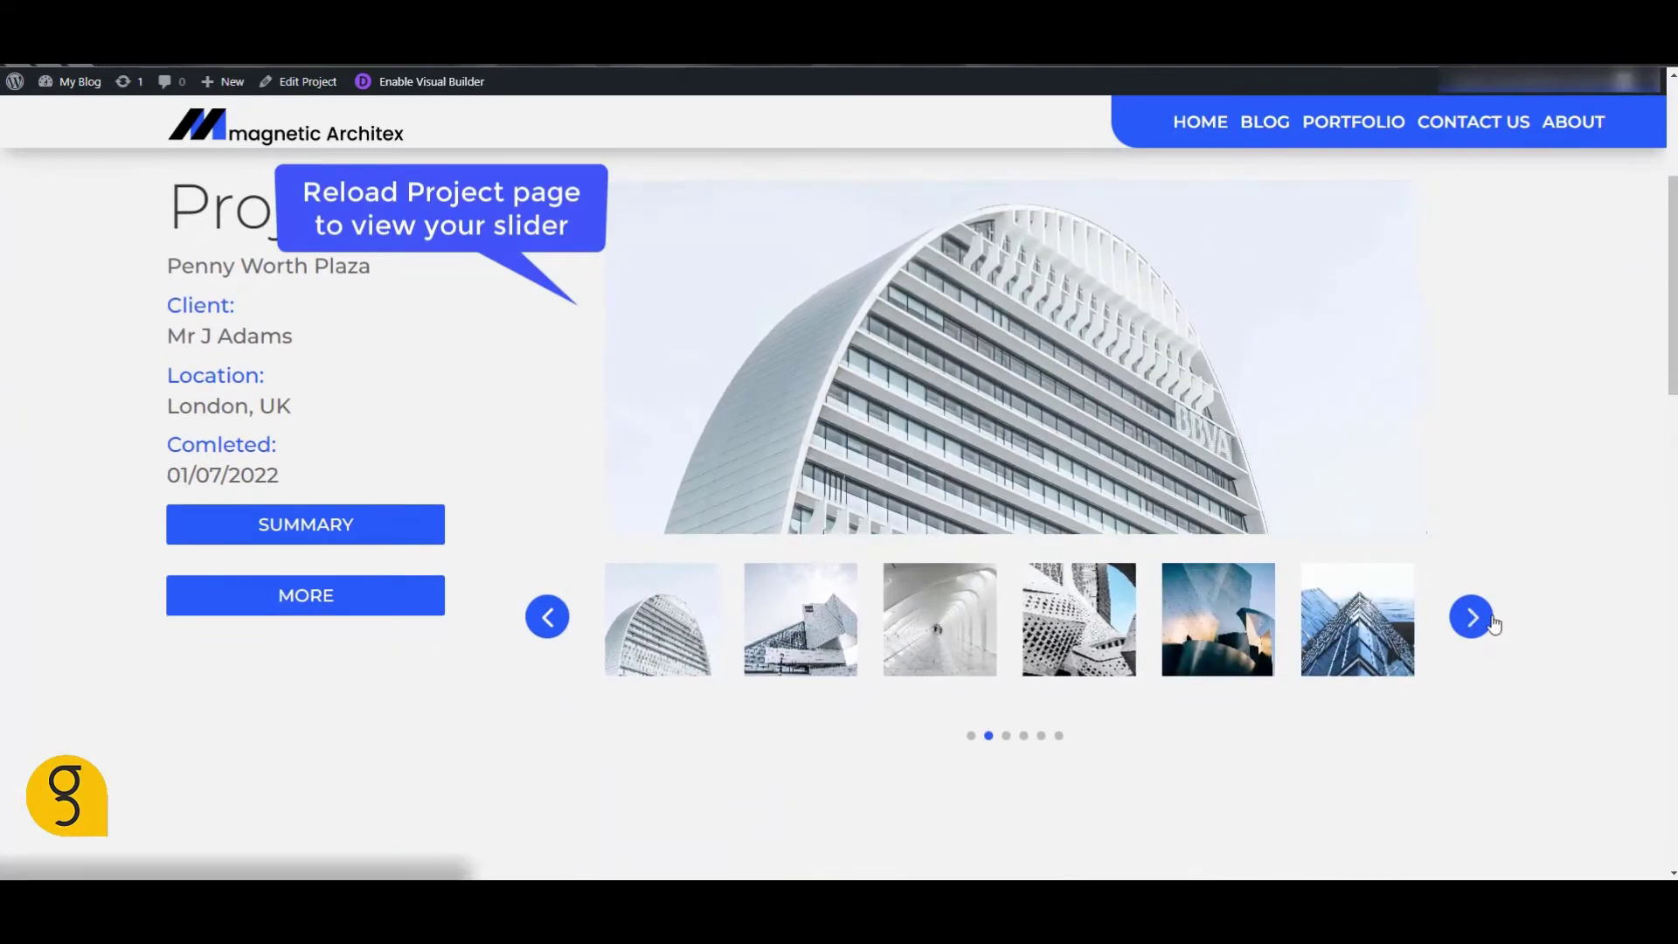
{"action": "left_click", "coordinate": [1471, 617]}
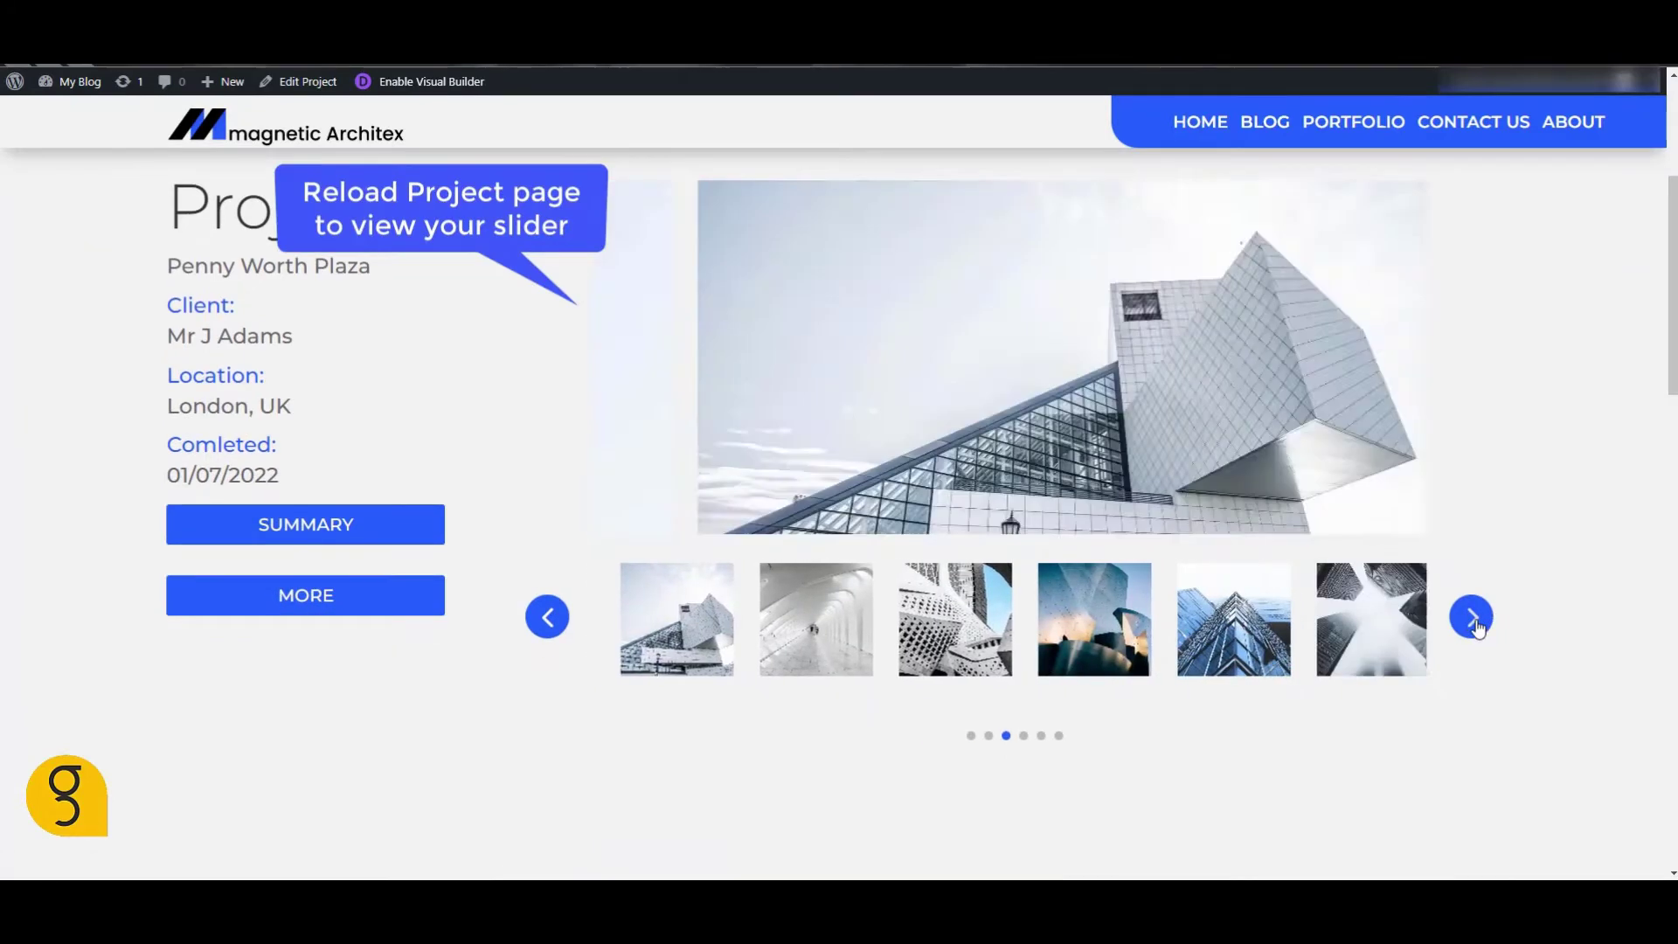
{"action": "left_click", "coordinate": [1472, 617]}
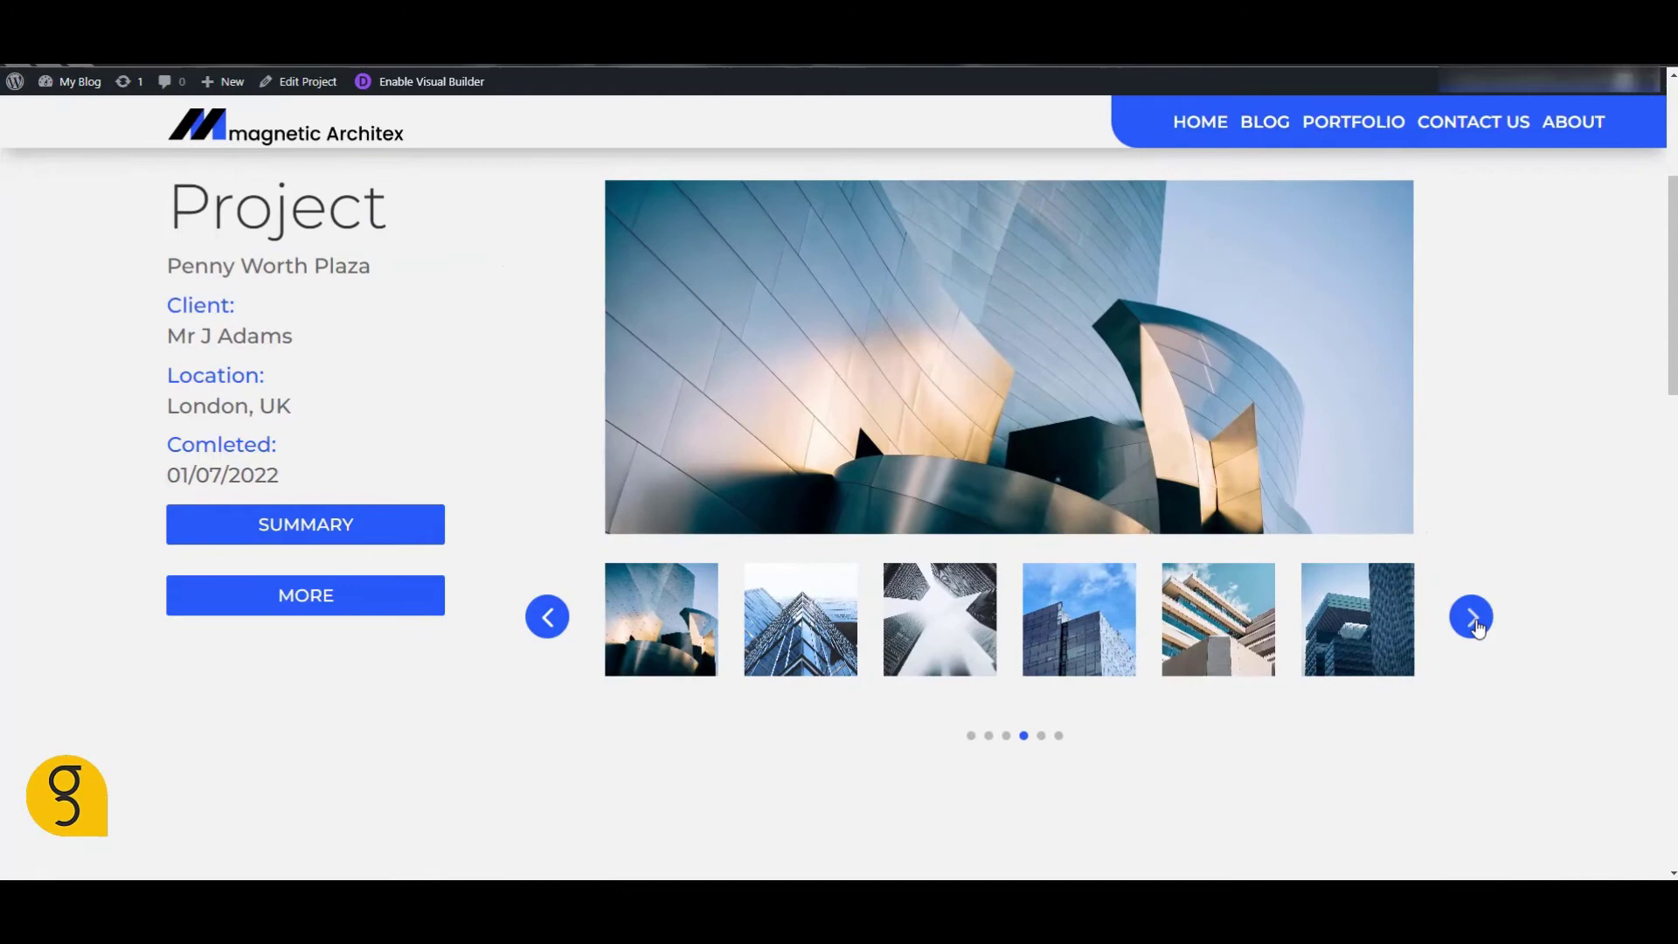
{"action": "left_click", "coordinate": [1472, 617]}
- Jump to the SUMMARY and GALLERY sections, then return to the Projects overview
{"action": "left_click", "coordinate": [317, 524]}
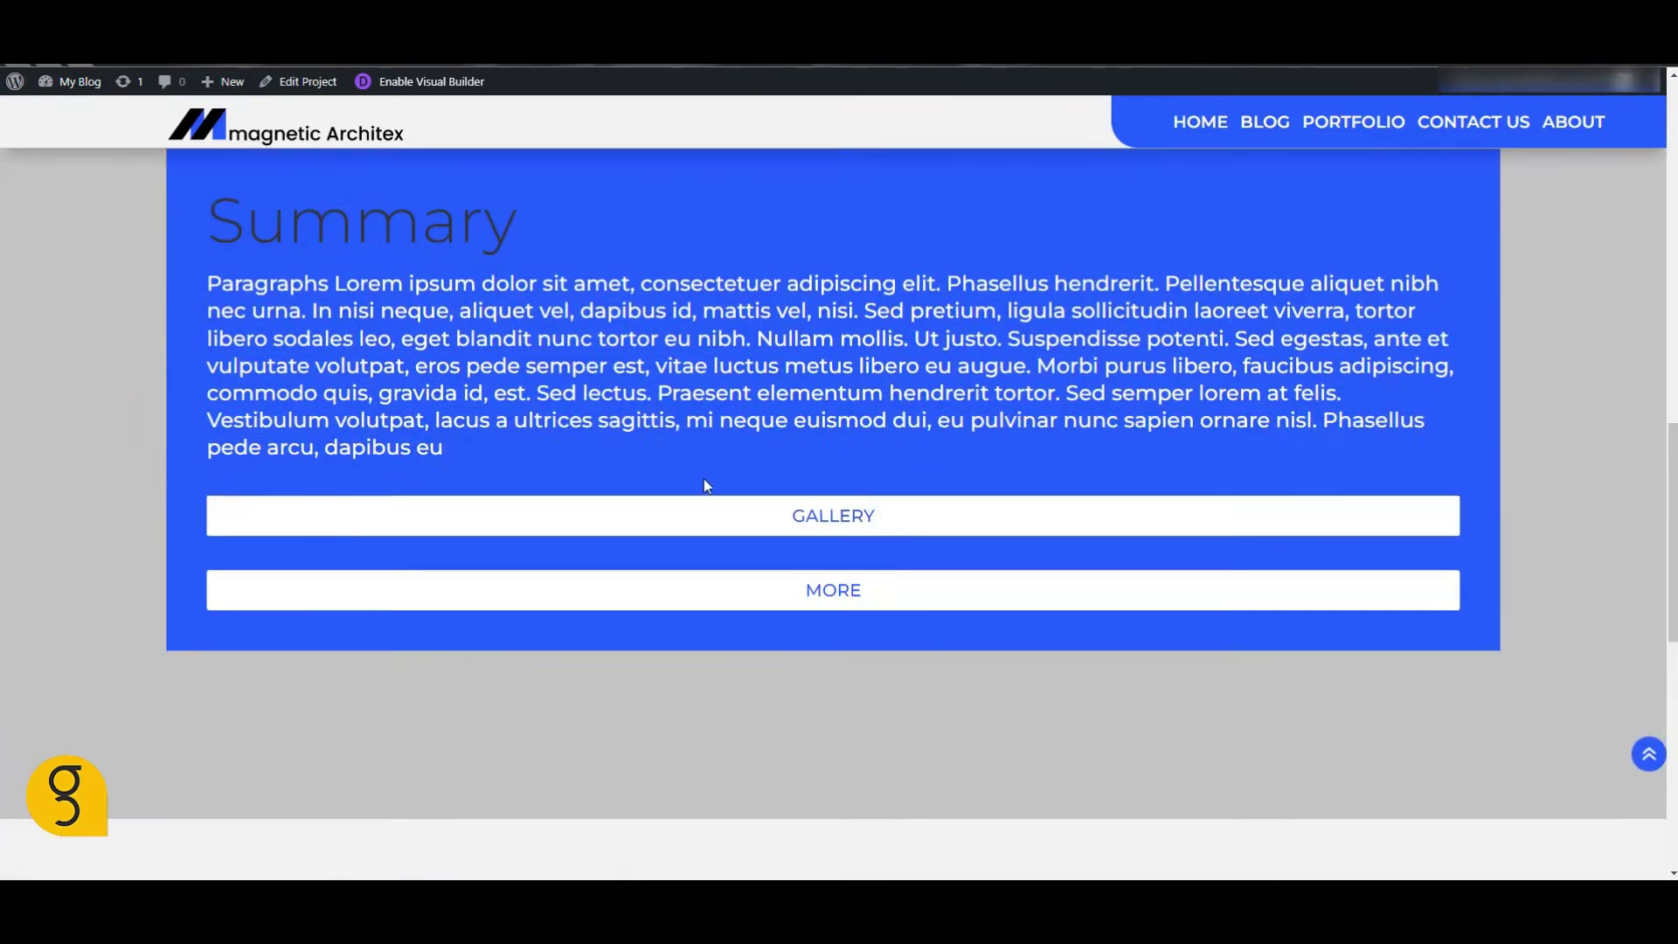
{"action": "left_click", "coordinate": [828, 530]}
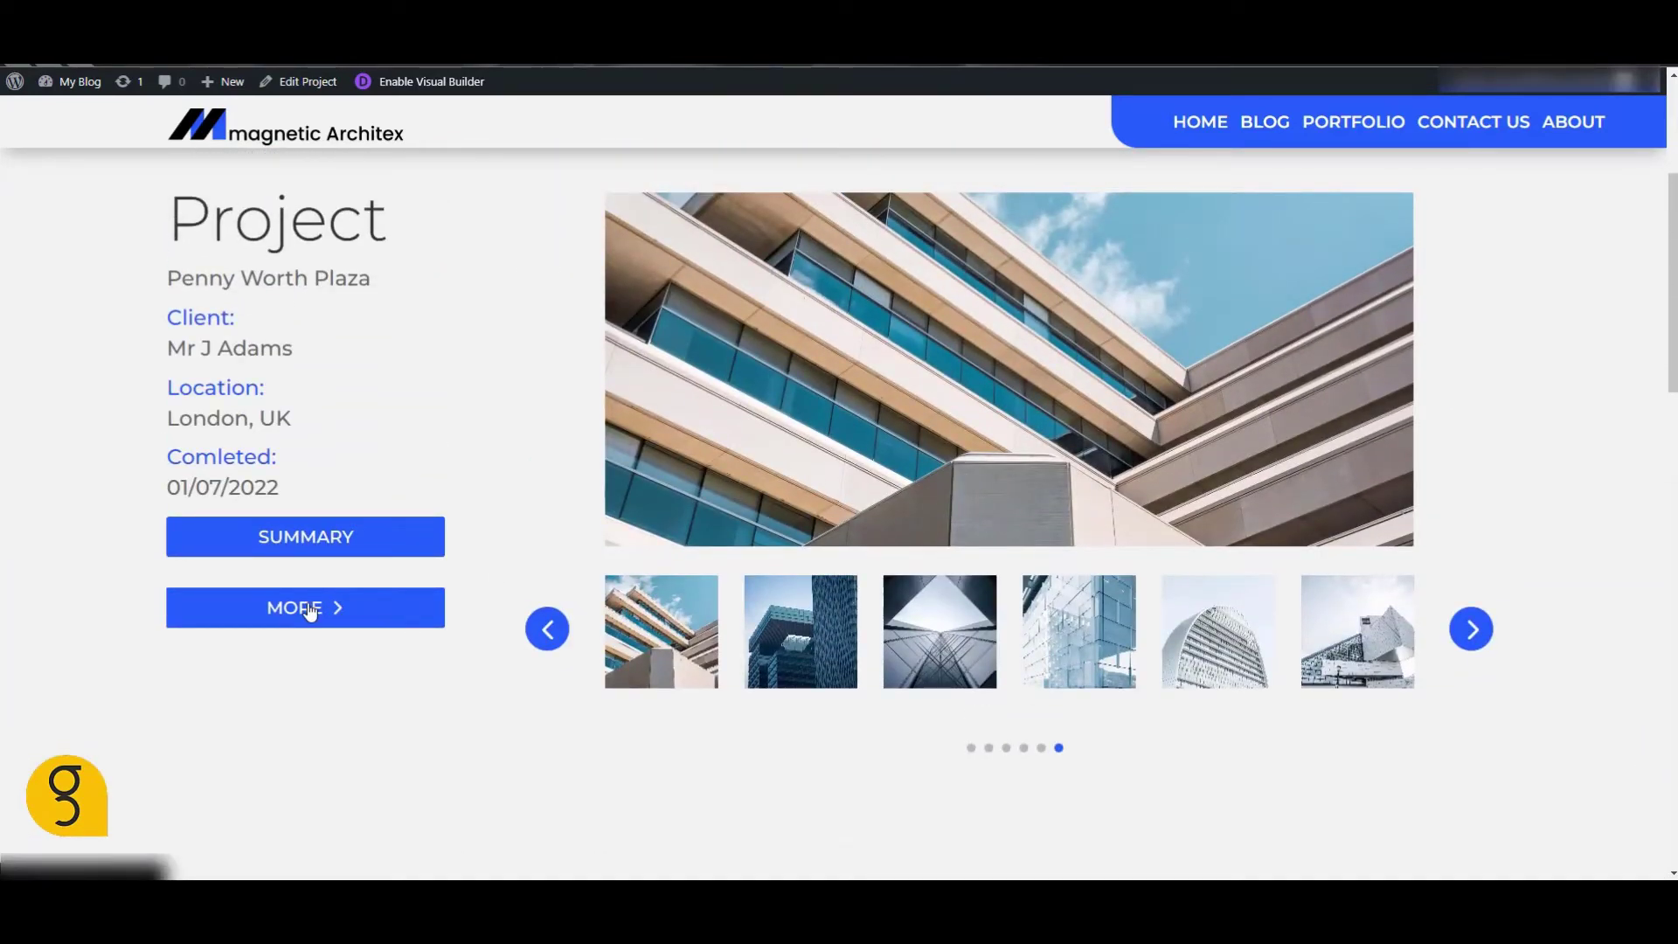
{"action": "left_click", "coordinate": [307, 609]}
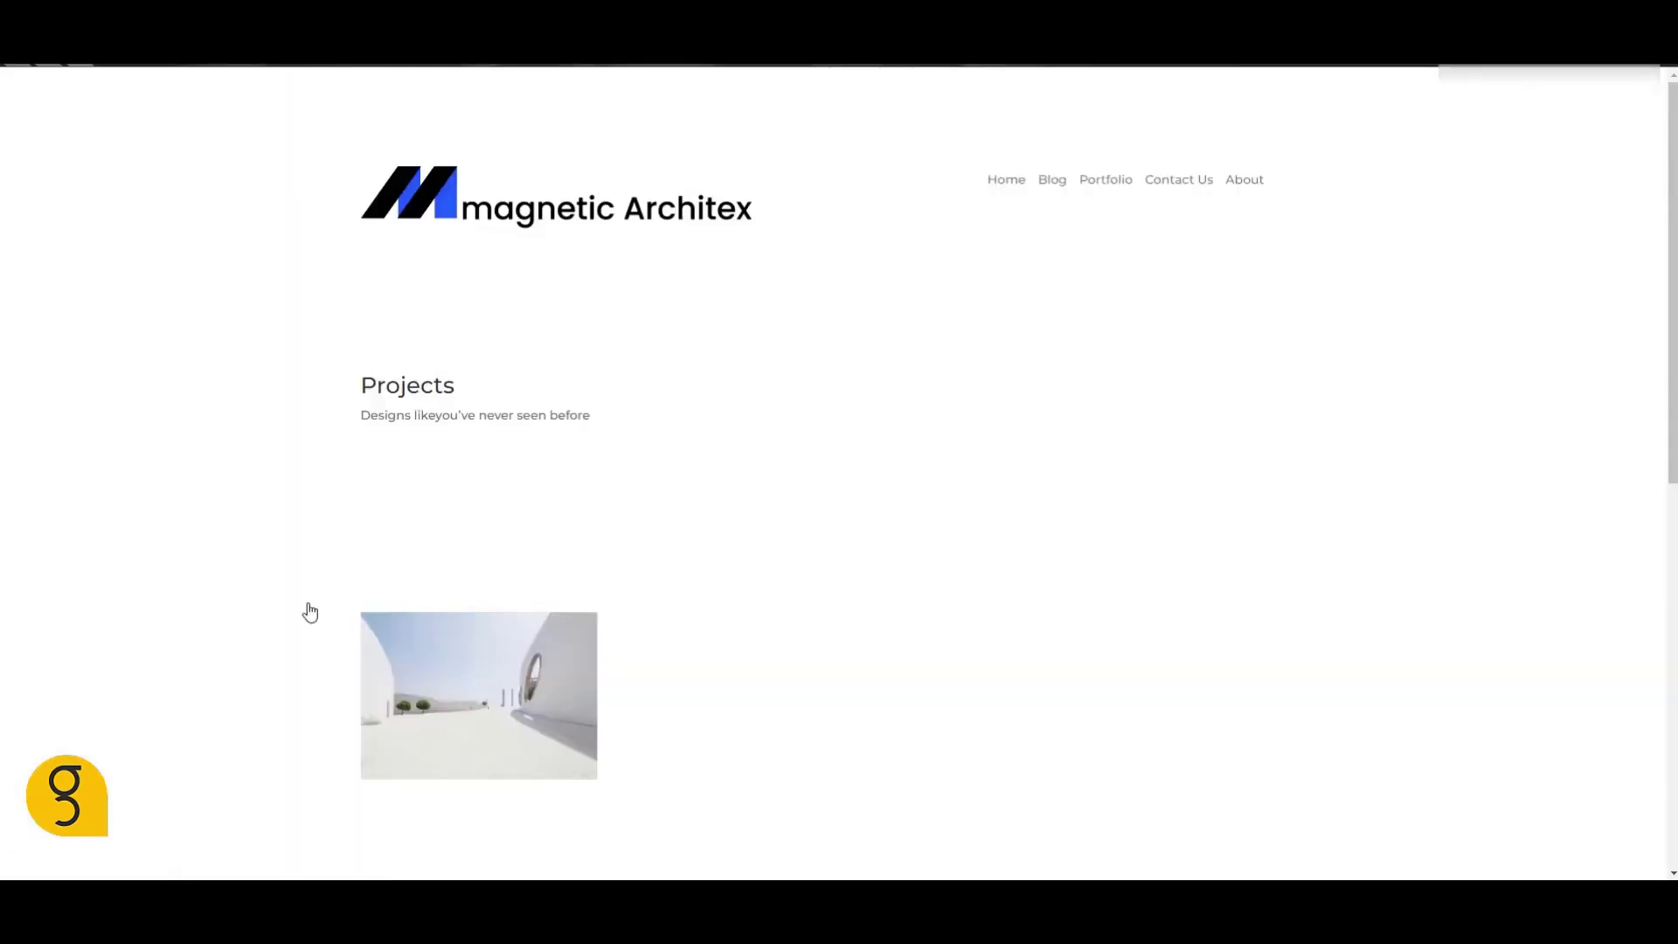
{"action": "scroll", "coordinate": [315, 609], "scroll_direction": "down", "scroll_amount": 5}
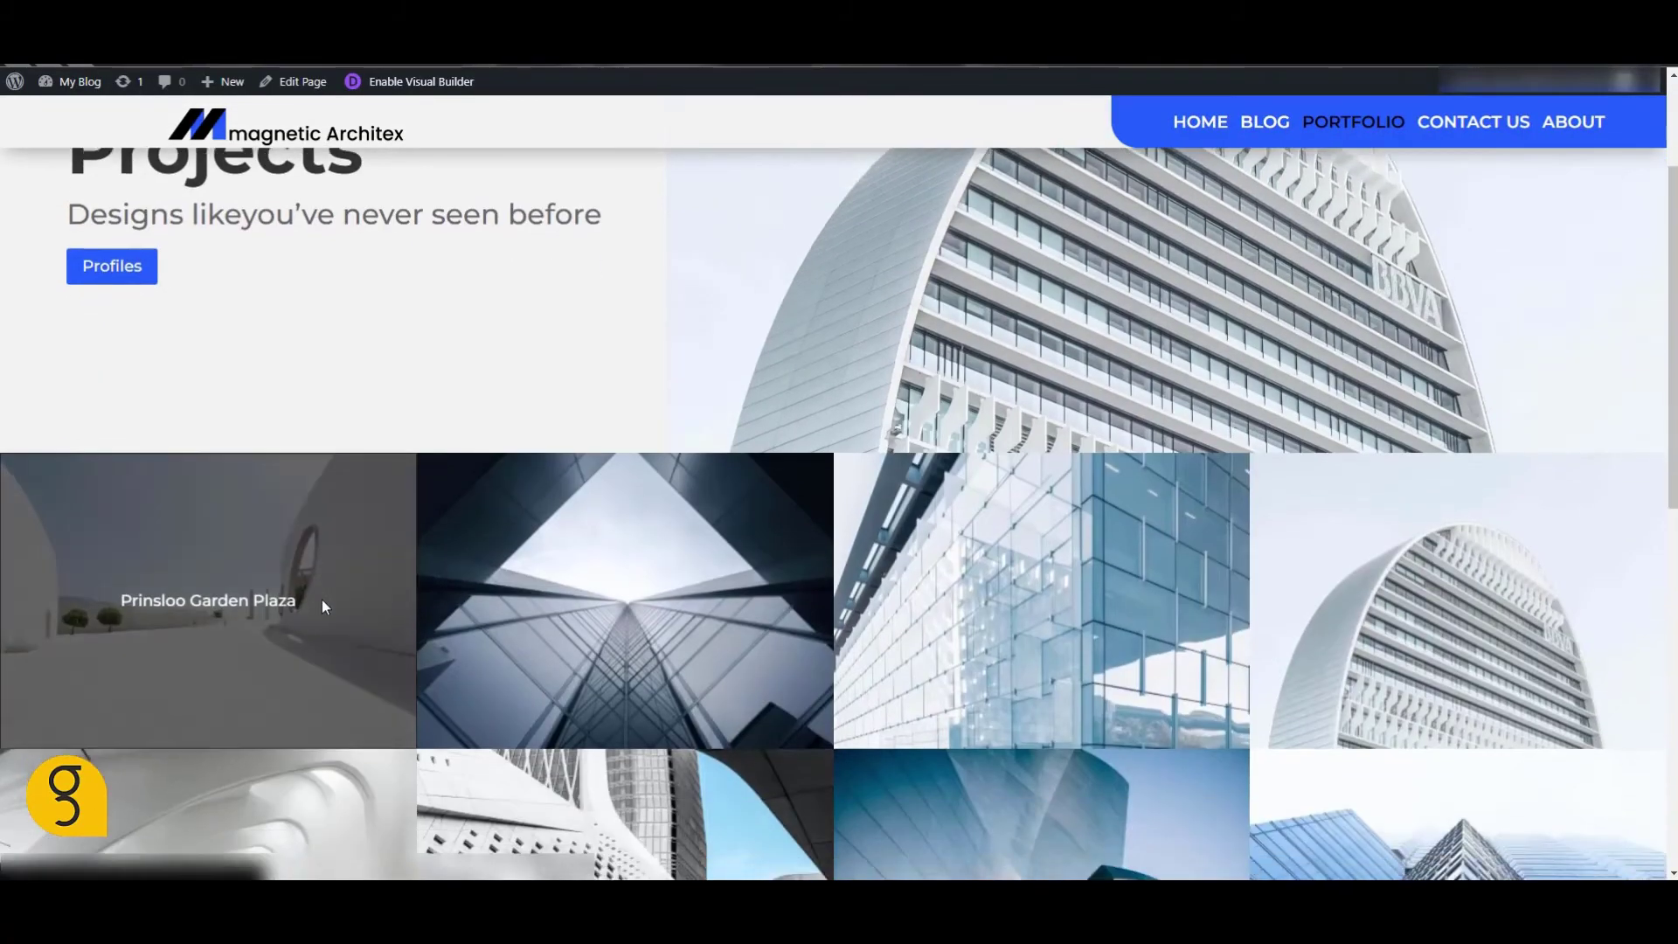
{"action": "scroll", "coordinate": [322, 599], "scroll_direction": "down", "scroll_amount": 7}
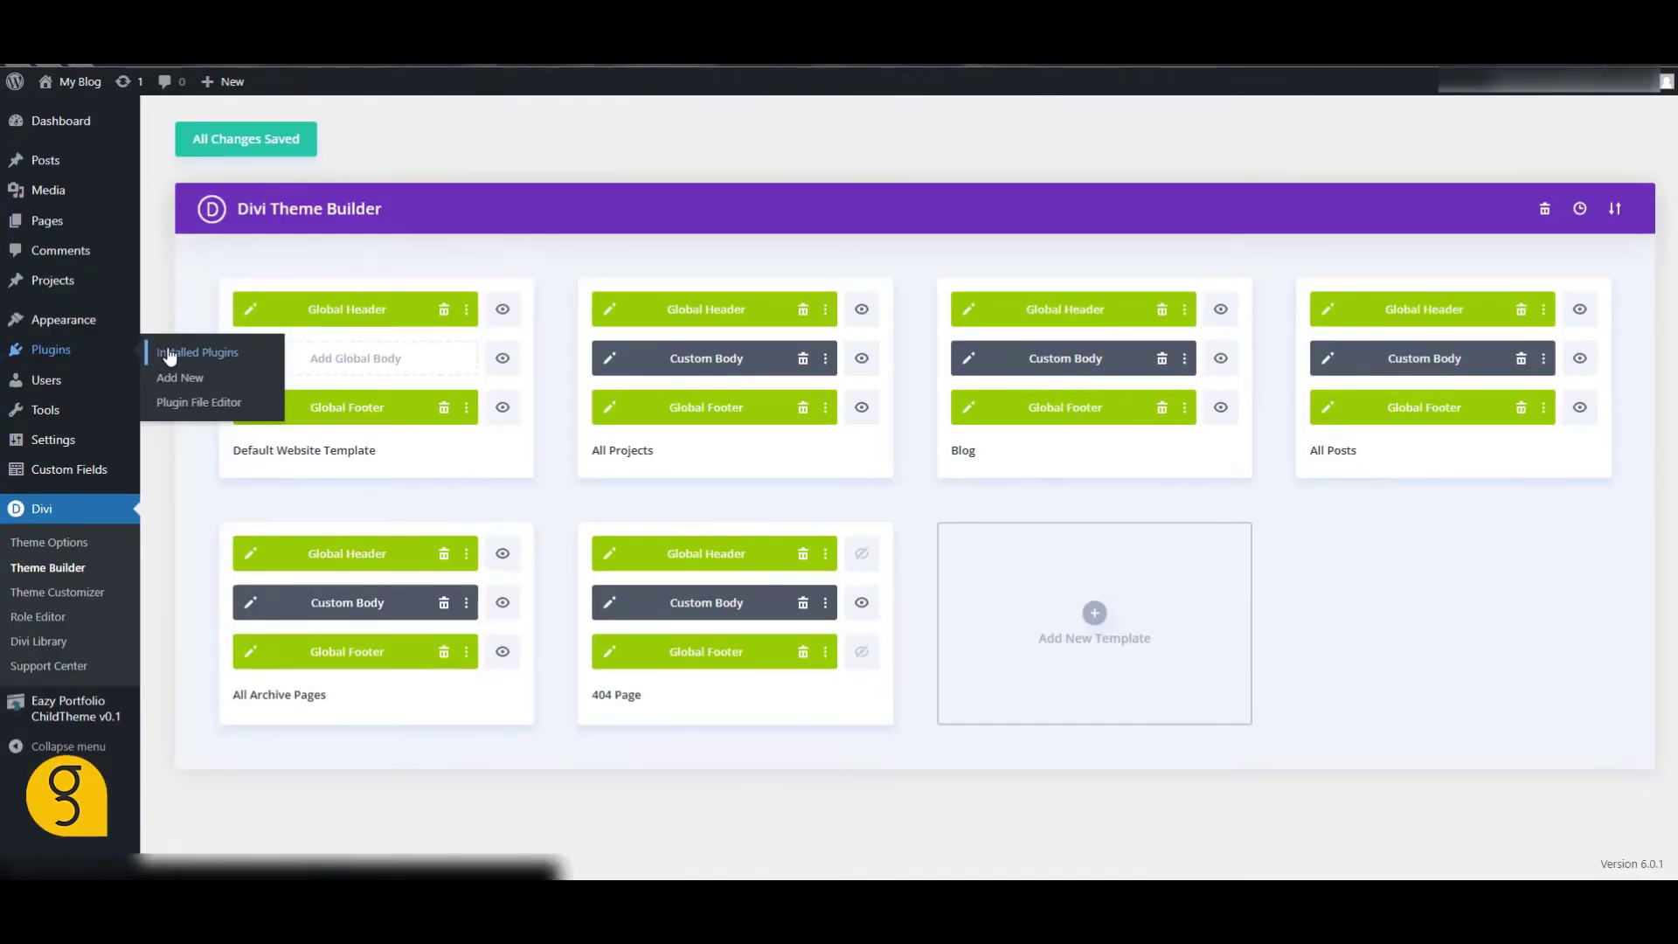
- Open the Monarch plugin settings from the Installed Plugins list
{"action": "left_click", "coordinate": [169, 352]}
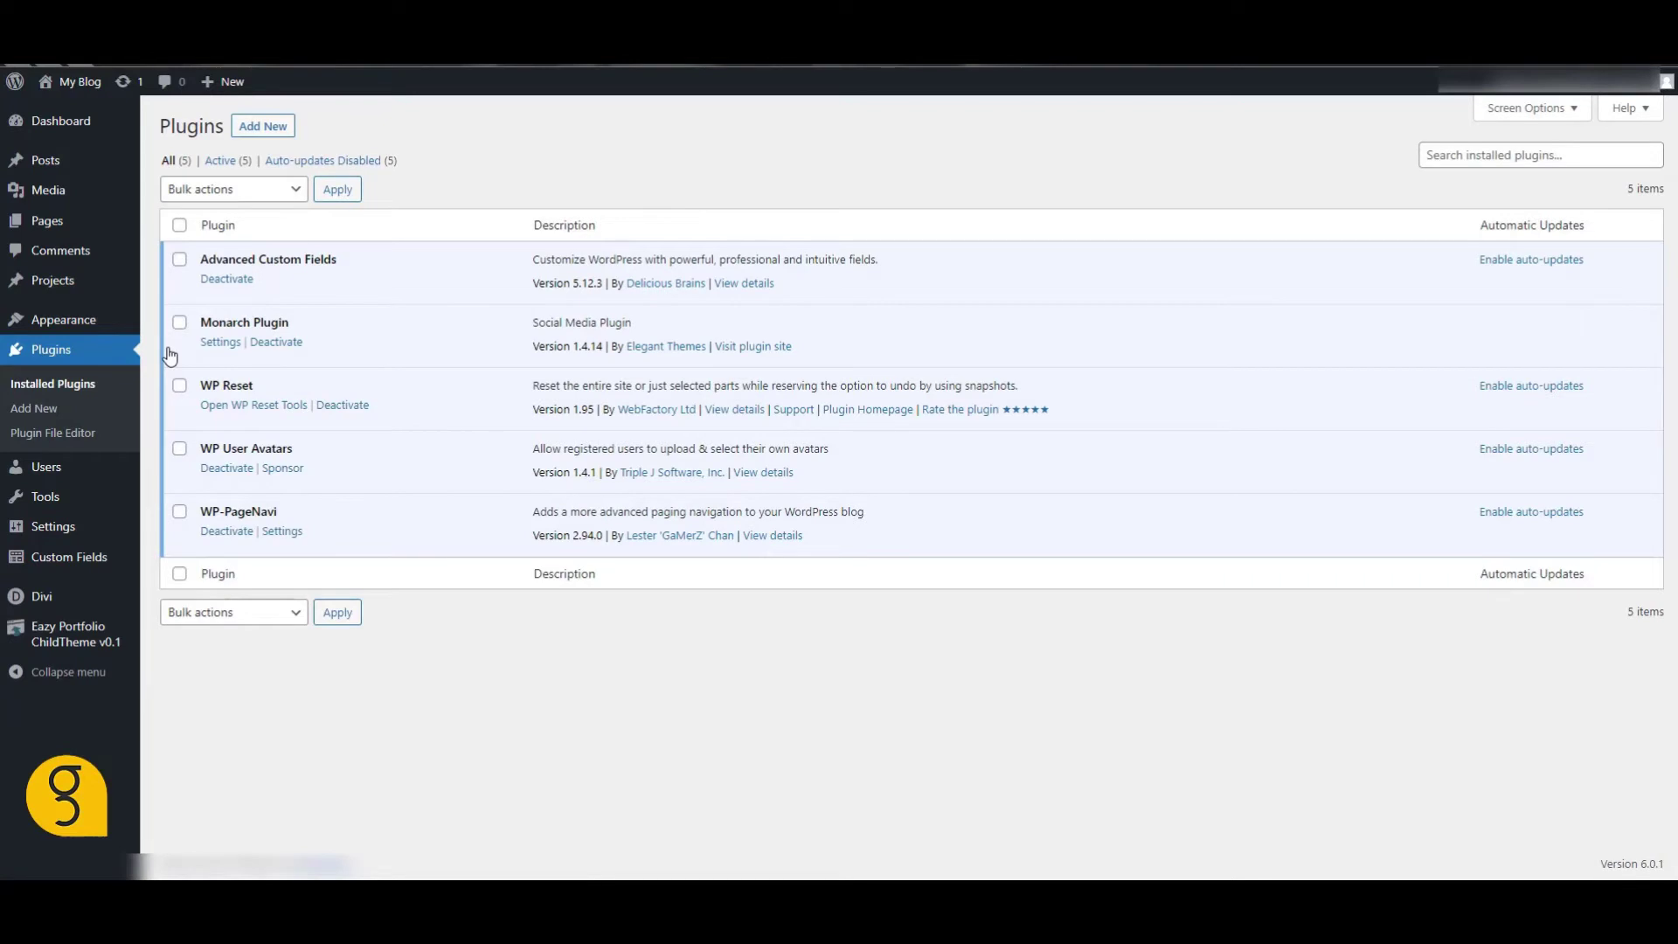
{"action": "left_click", "coordinate": [221, 343]}
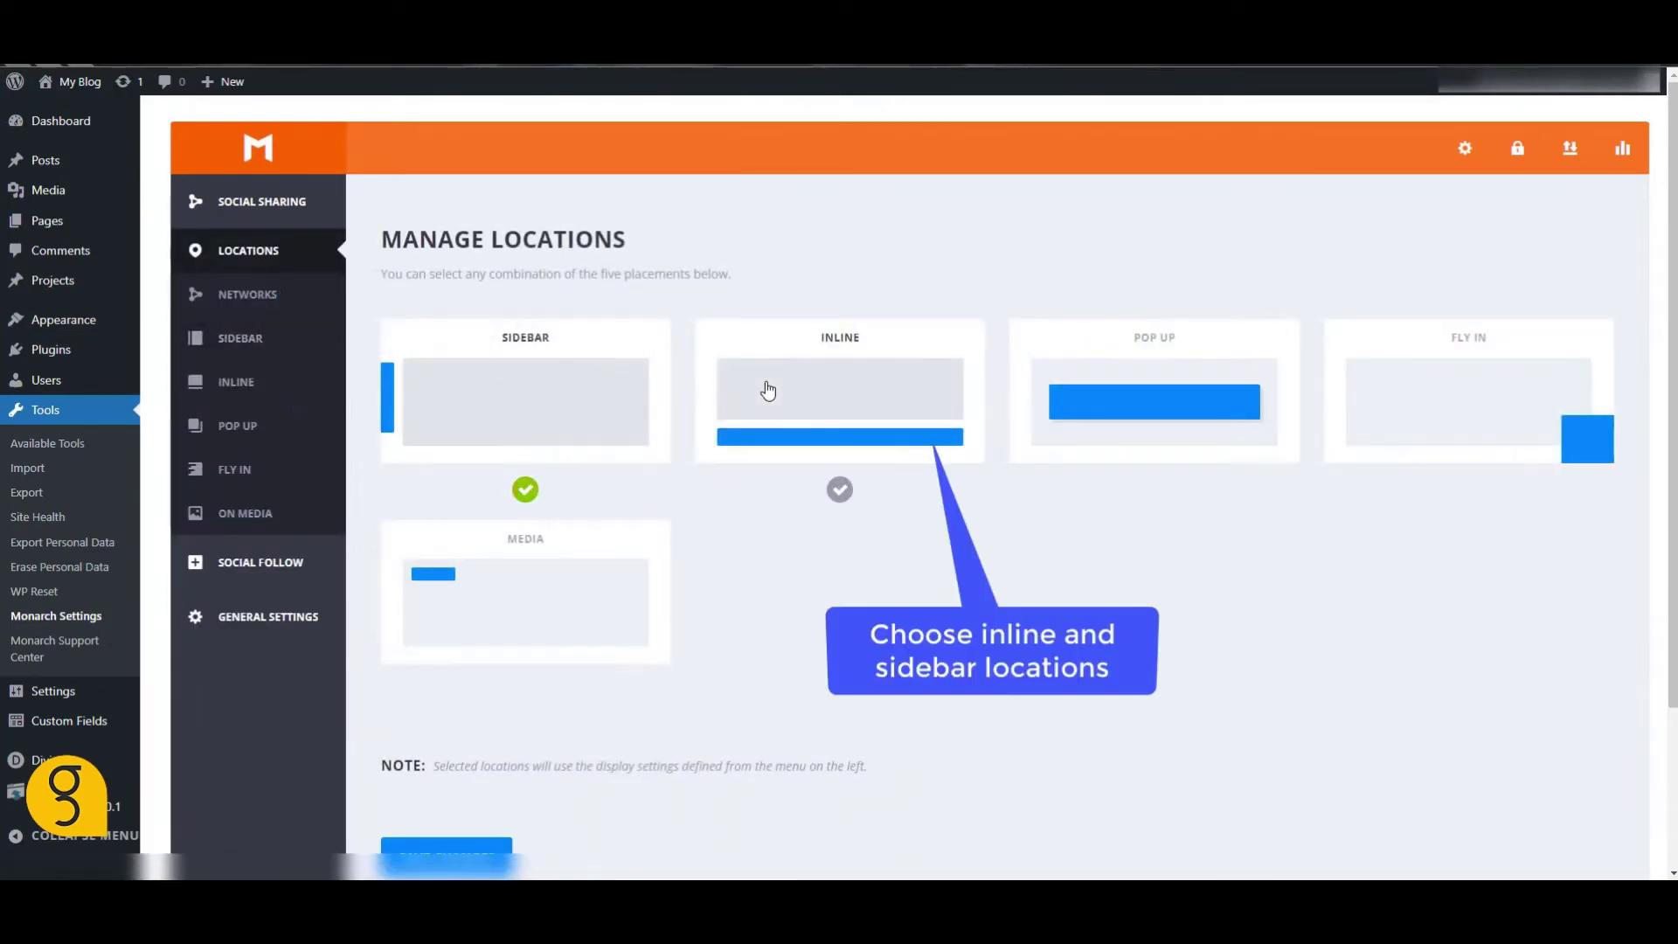
- Add Facebook, Twitter and Pinterest to Monarch's sharing networks, apply them, and save
{"action": "left_click", "coordinate": [230, 299]}
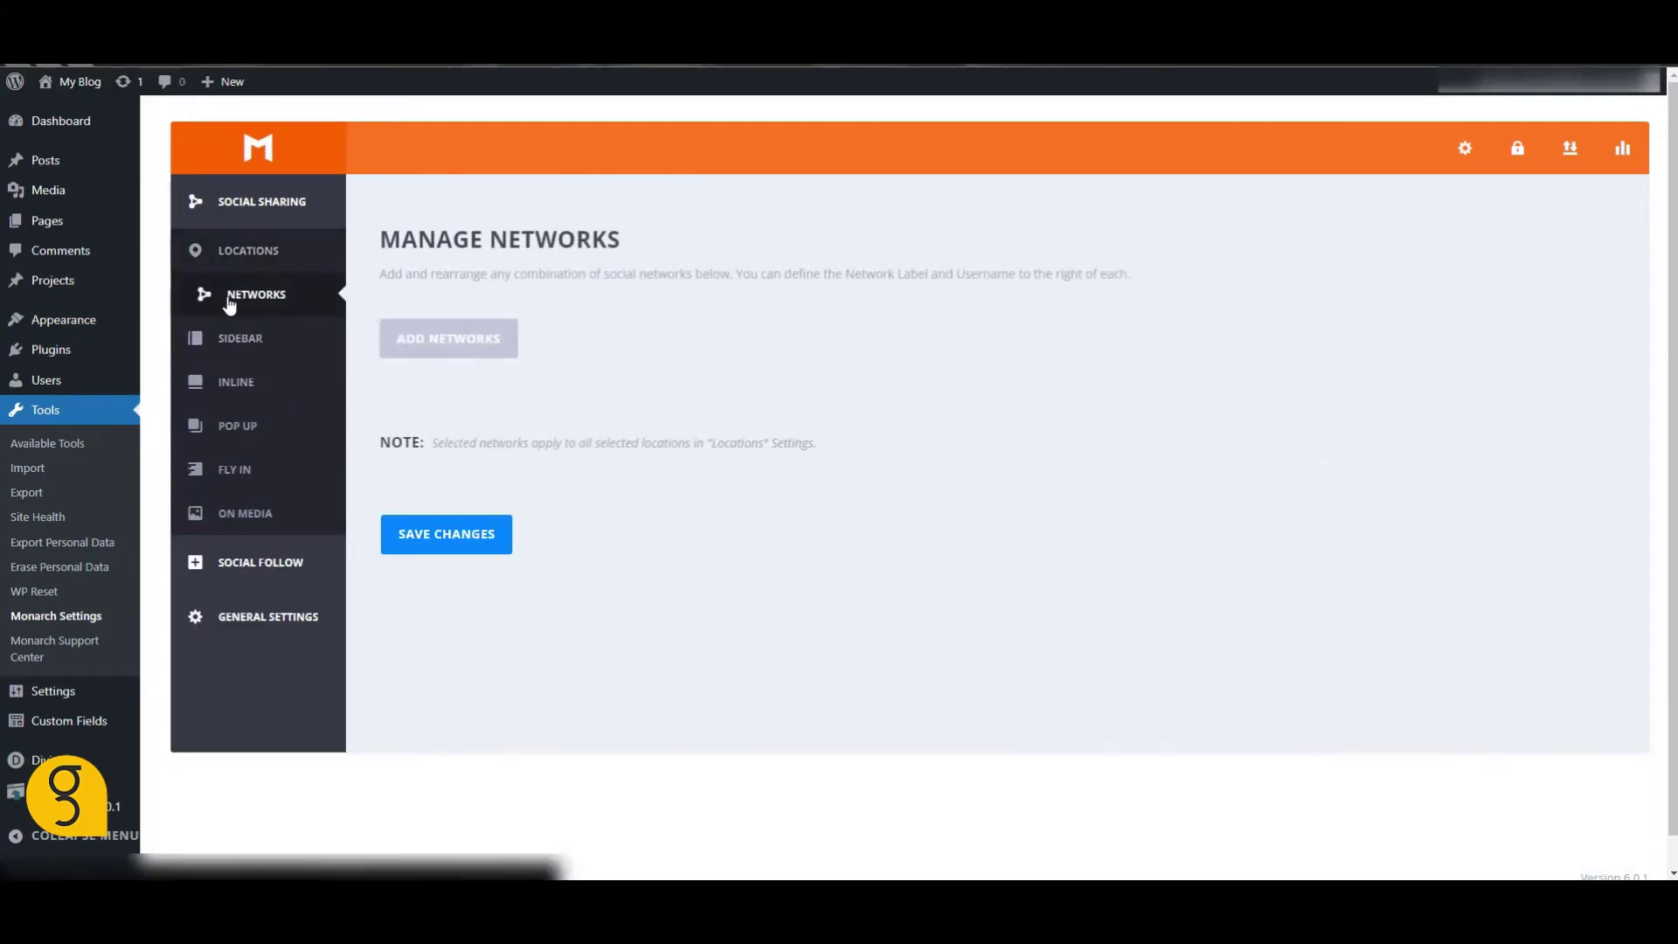
{"action": "left_click", "coordinate": [401, 340]}
{"action": "left_click", "coordinate": [559, 312]}
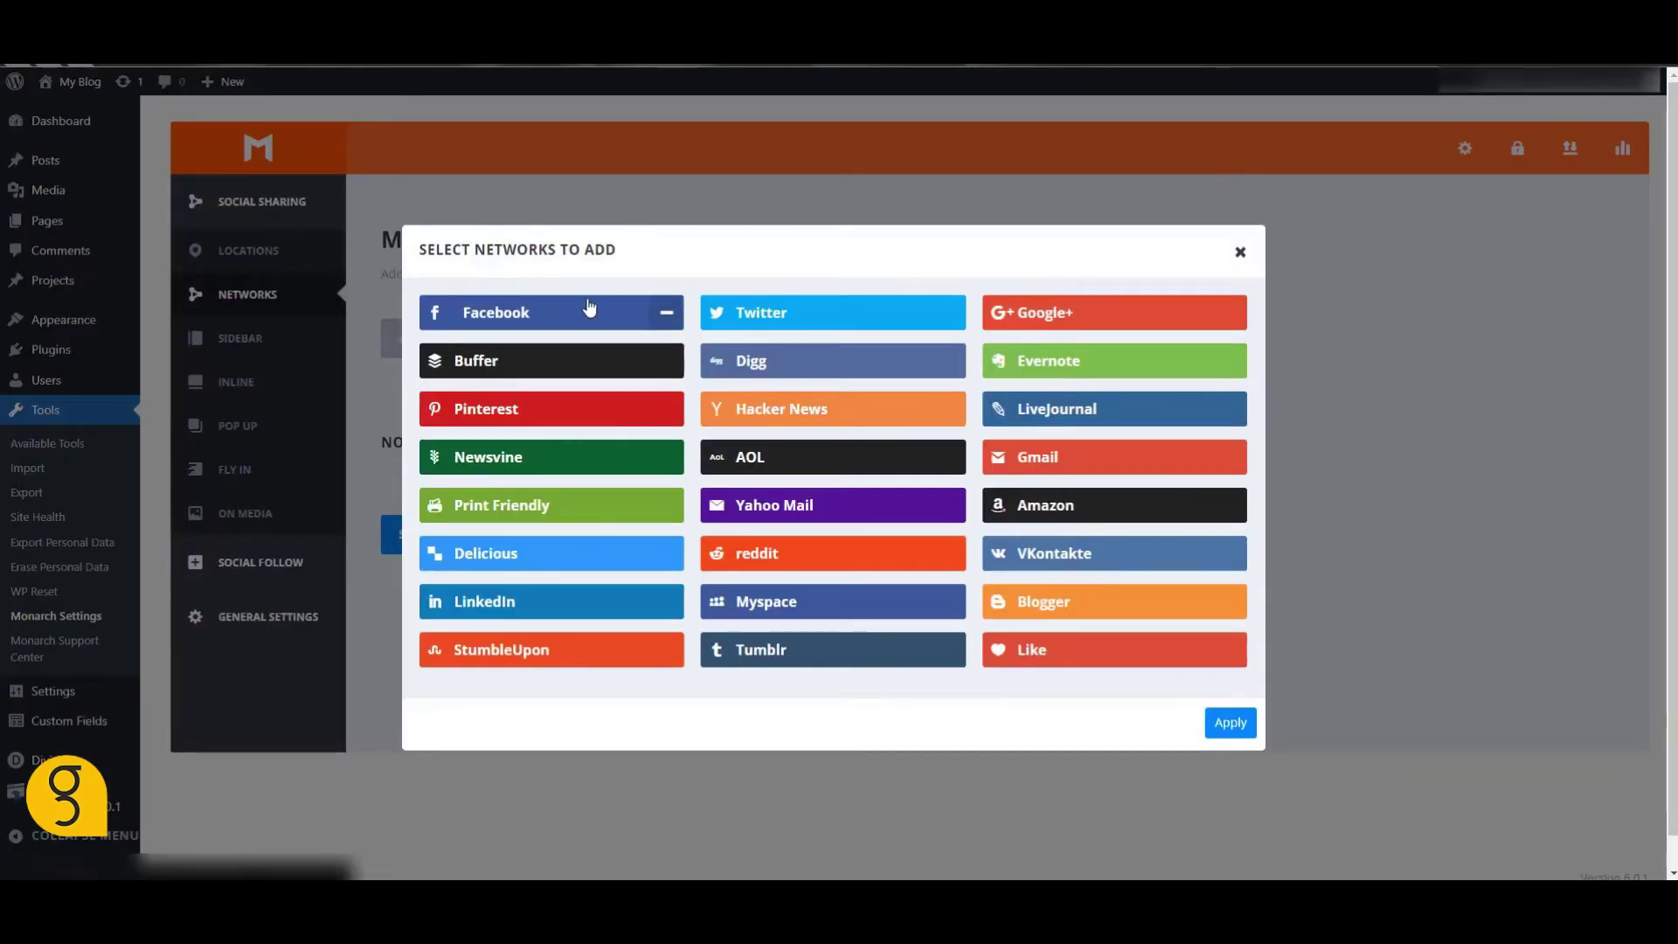
{"action": "left_click", "coordinate": [778, 313]}
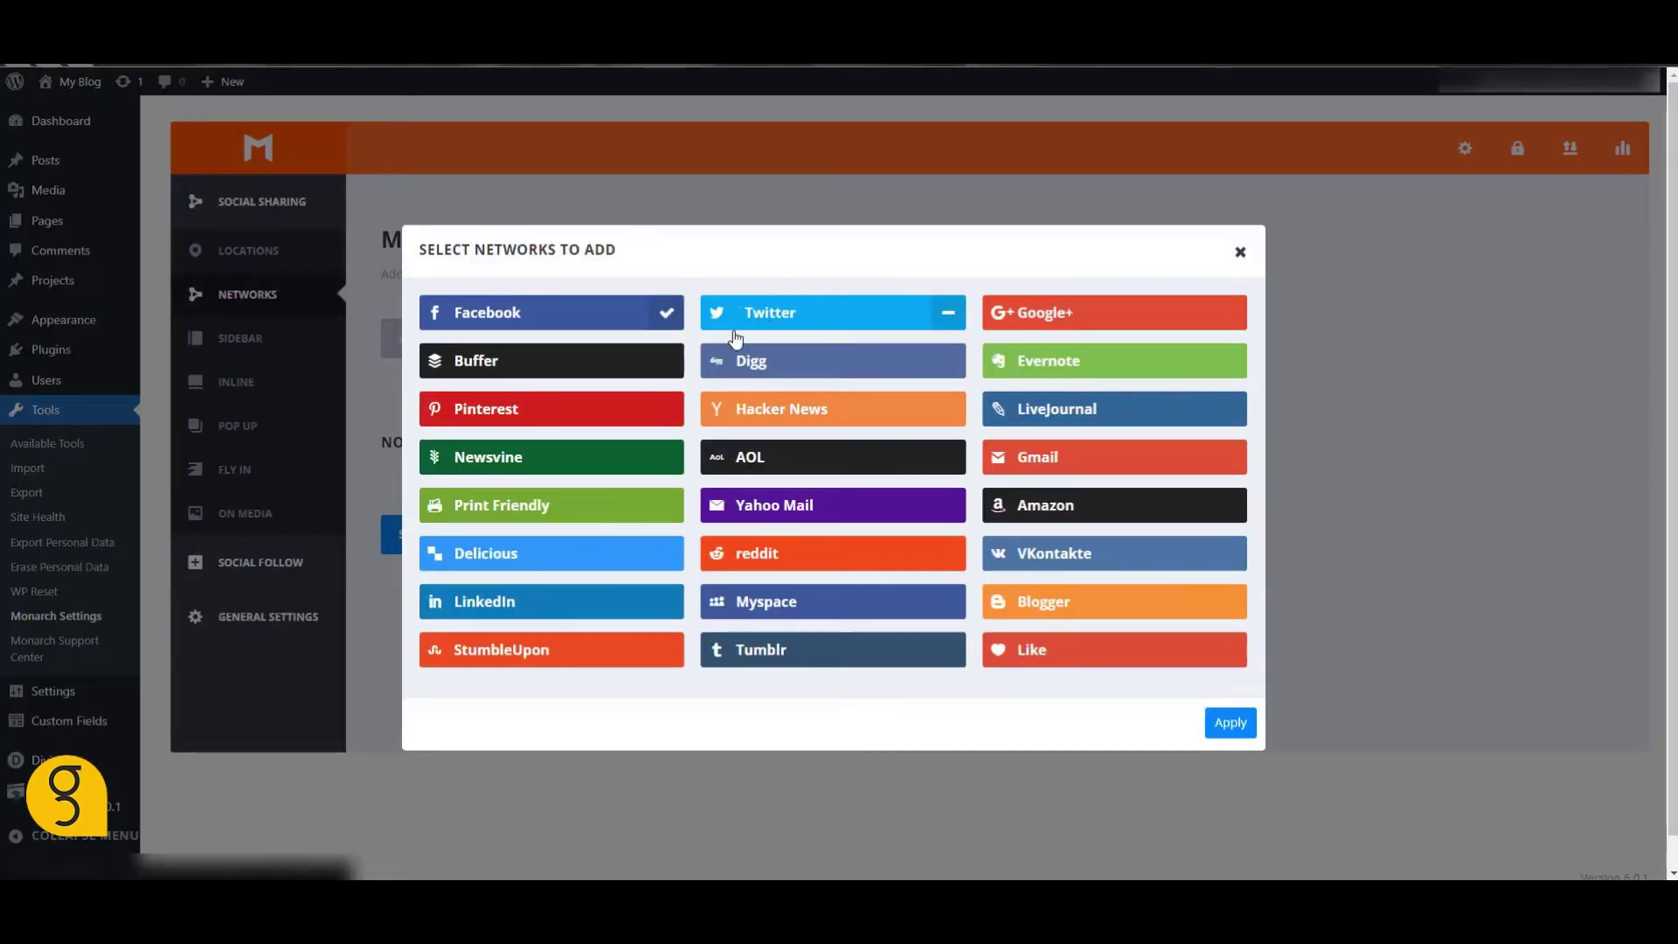
{"action": "left_click", "coordinate": [537, 409]}
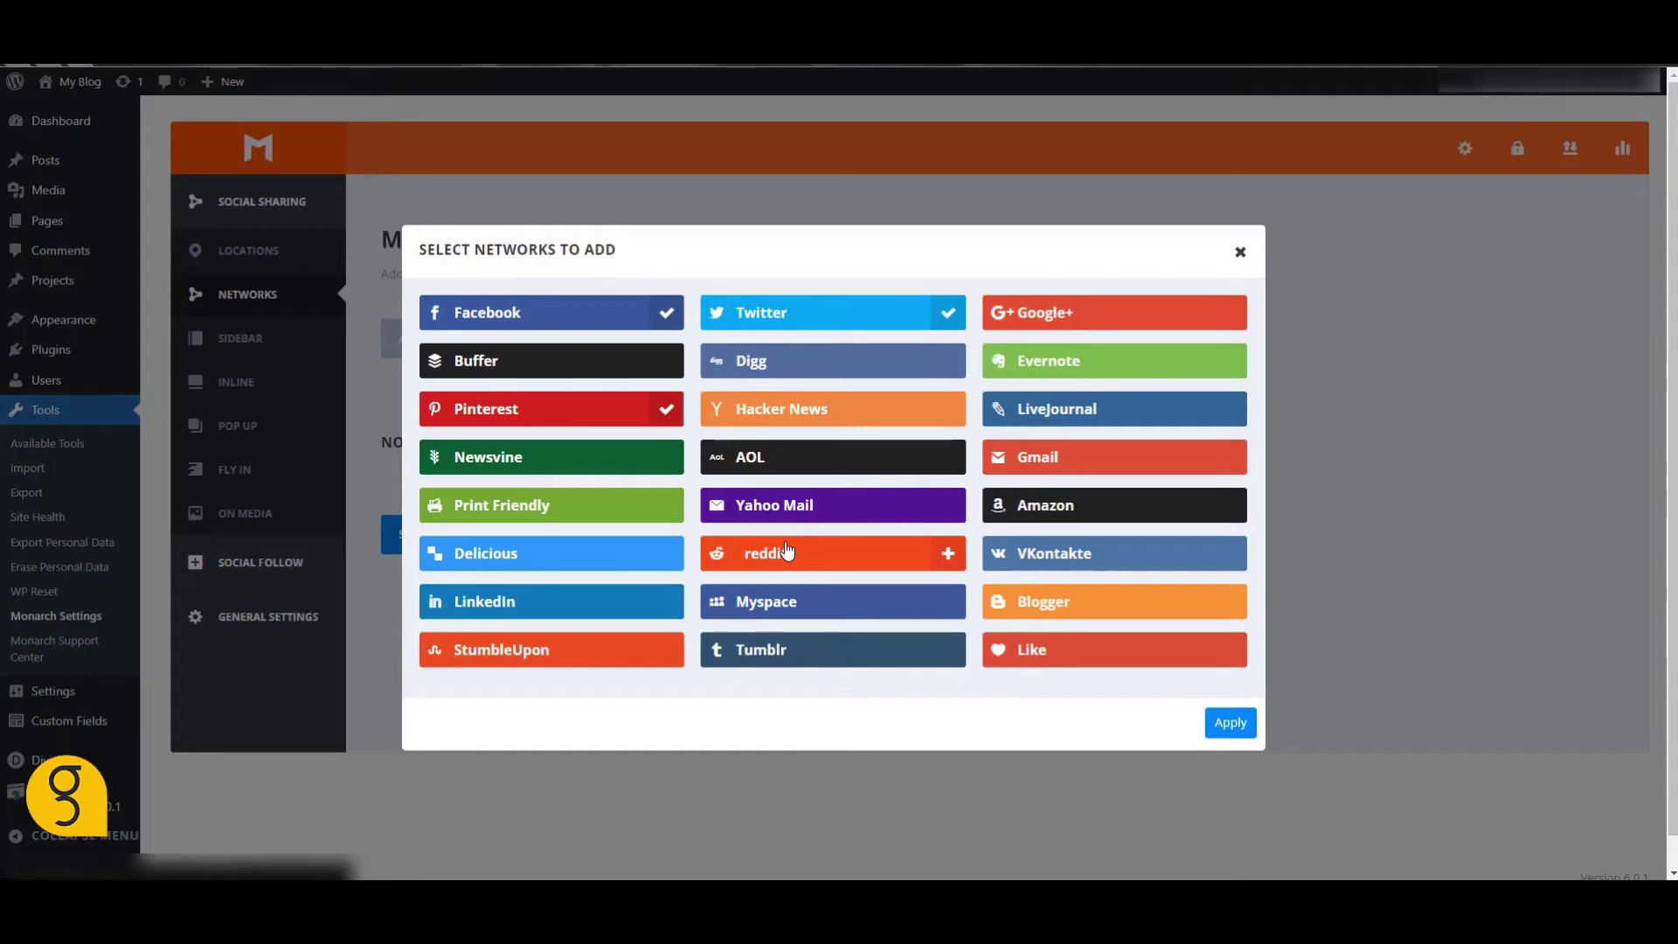
{"action": "left_click", "coordinate": [1232, 725]}
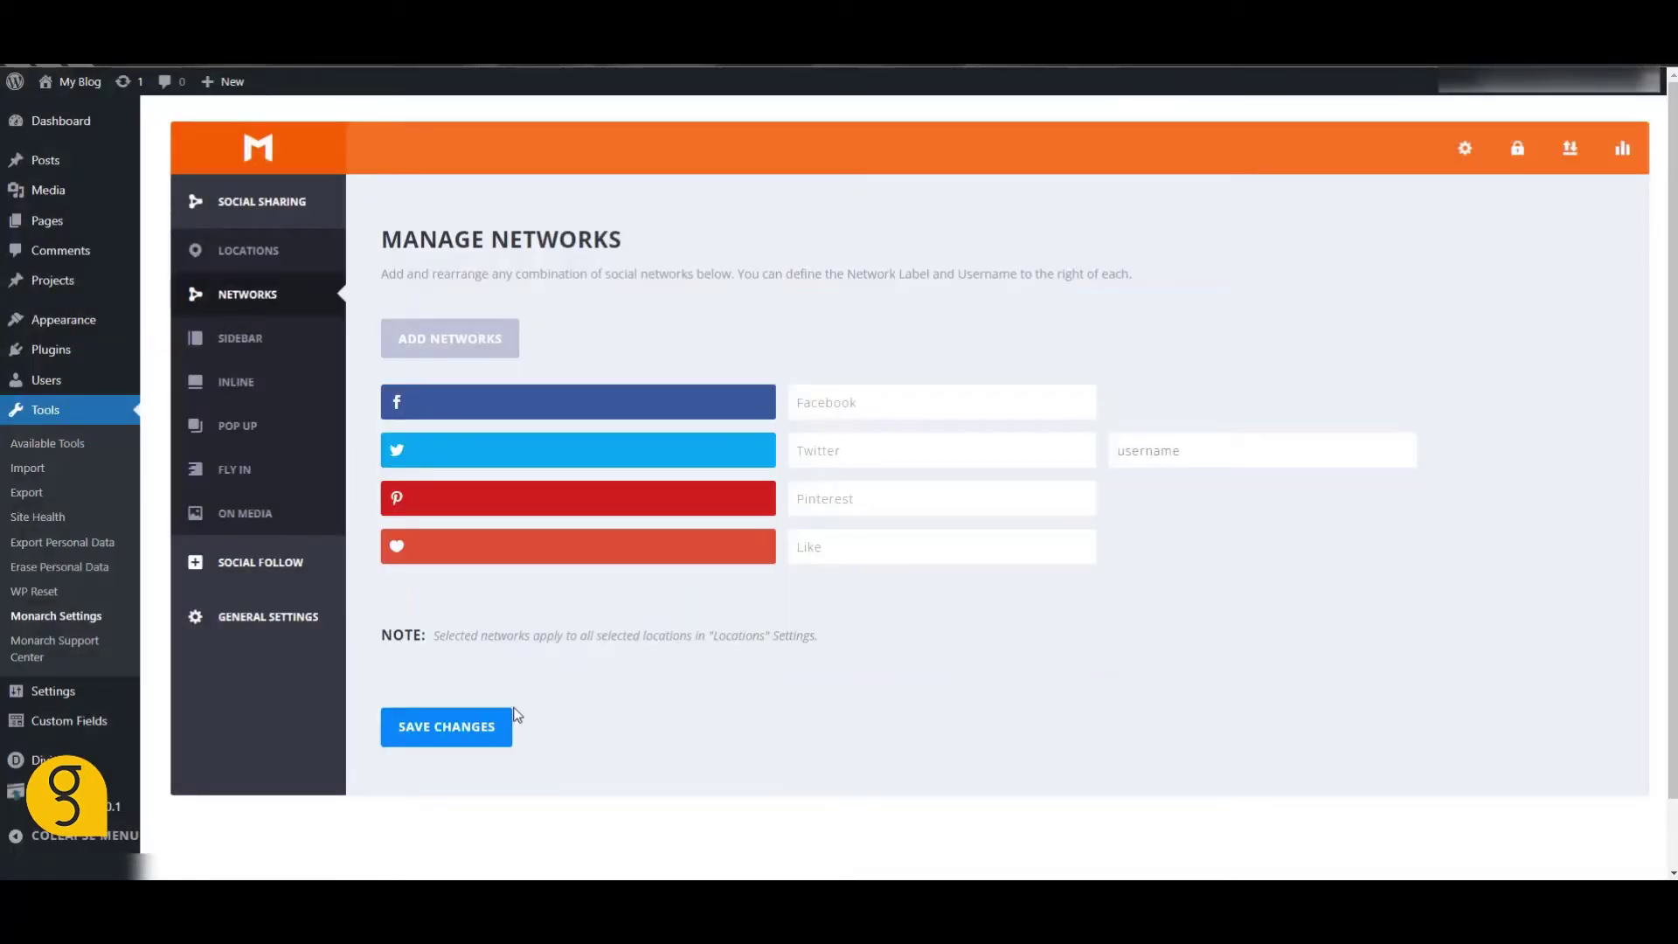
{"action": "left_click", "coordinate": [477, 728]}
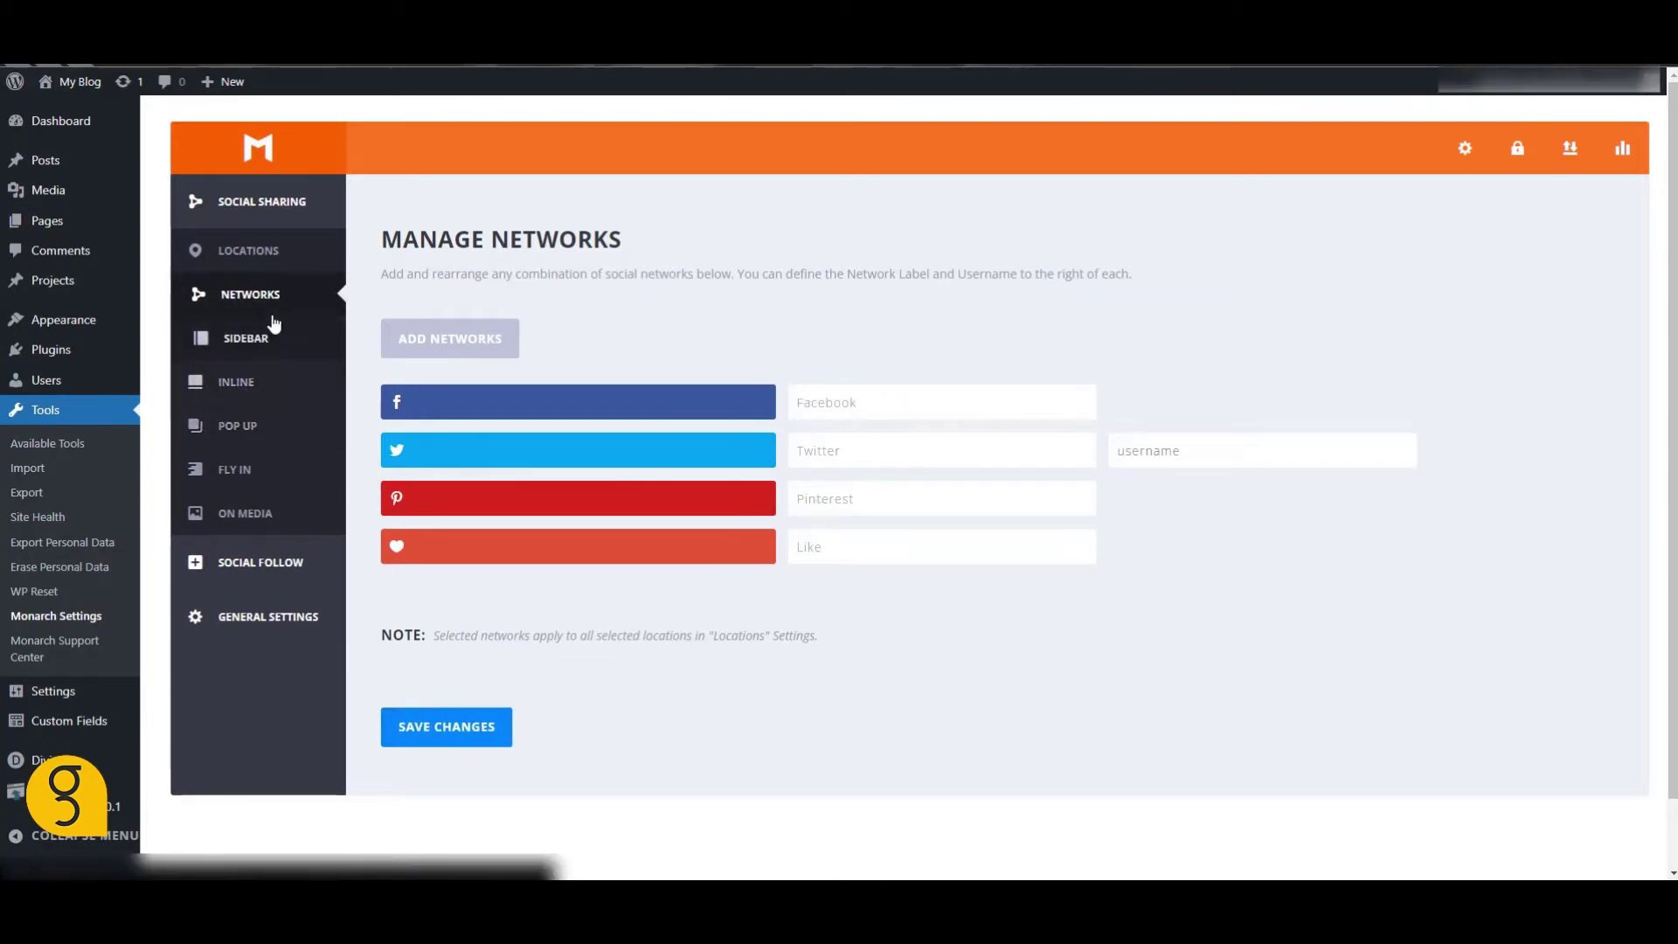
- Enable the Monarch share sidebar for the home and project post types and save
{"action": "left_click", "coordinate": [248, 251]}
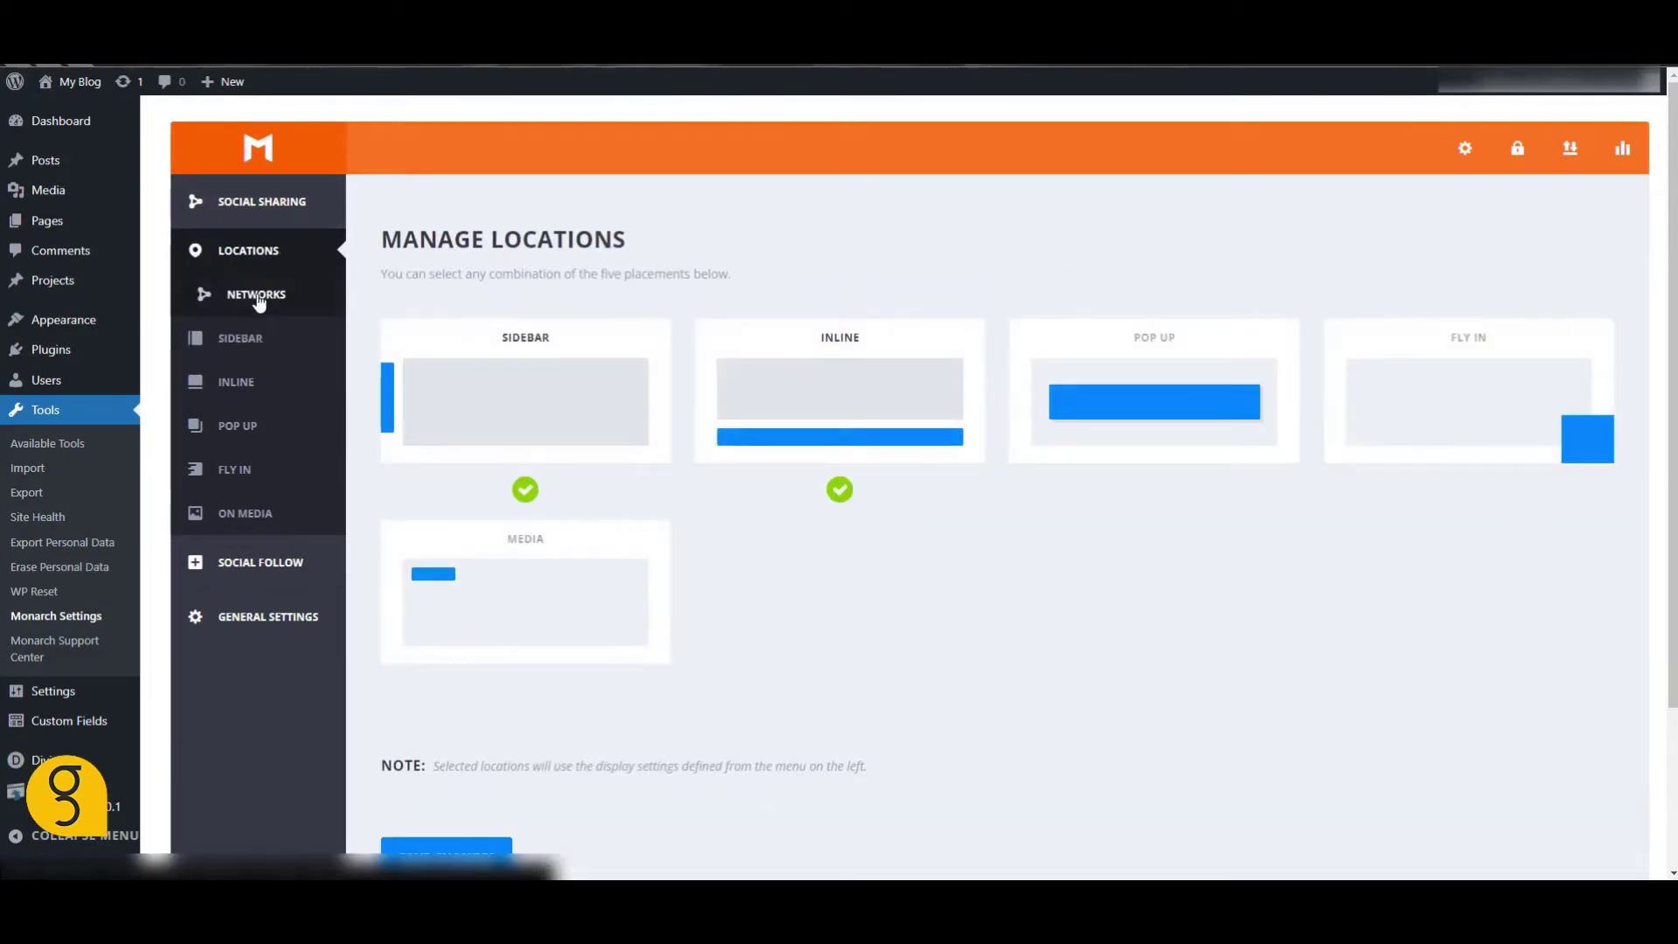
{"action": "left_click", "coordinate": [237, 340]}
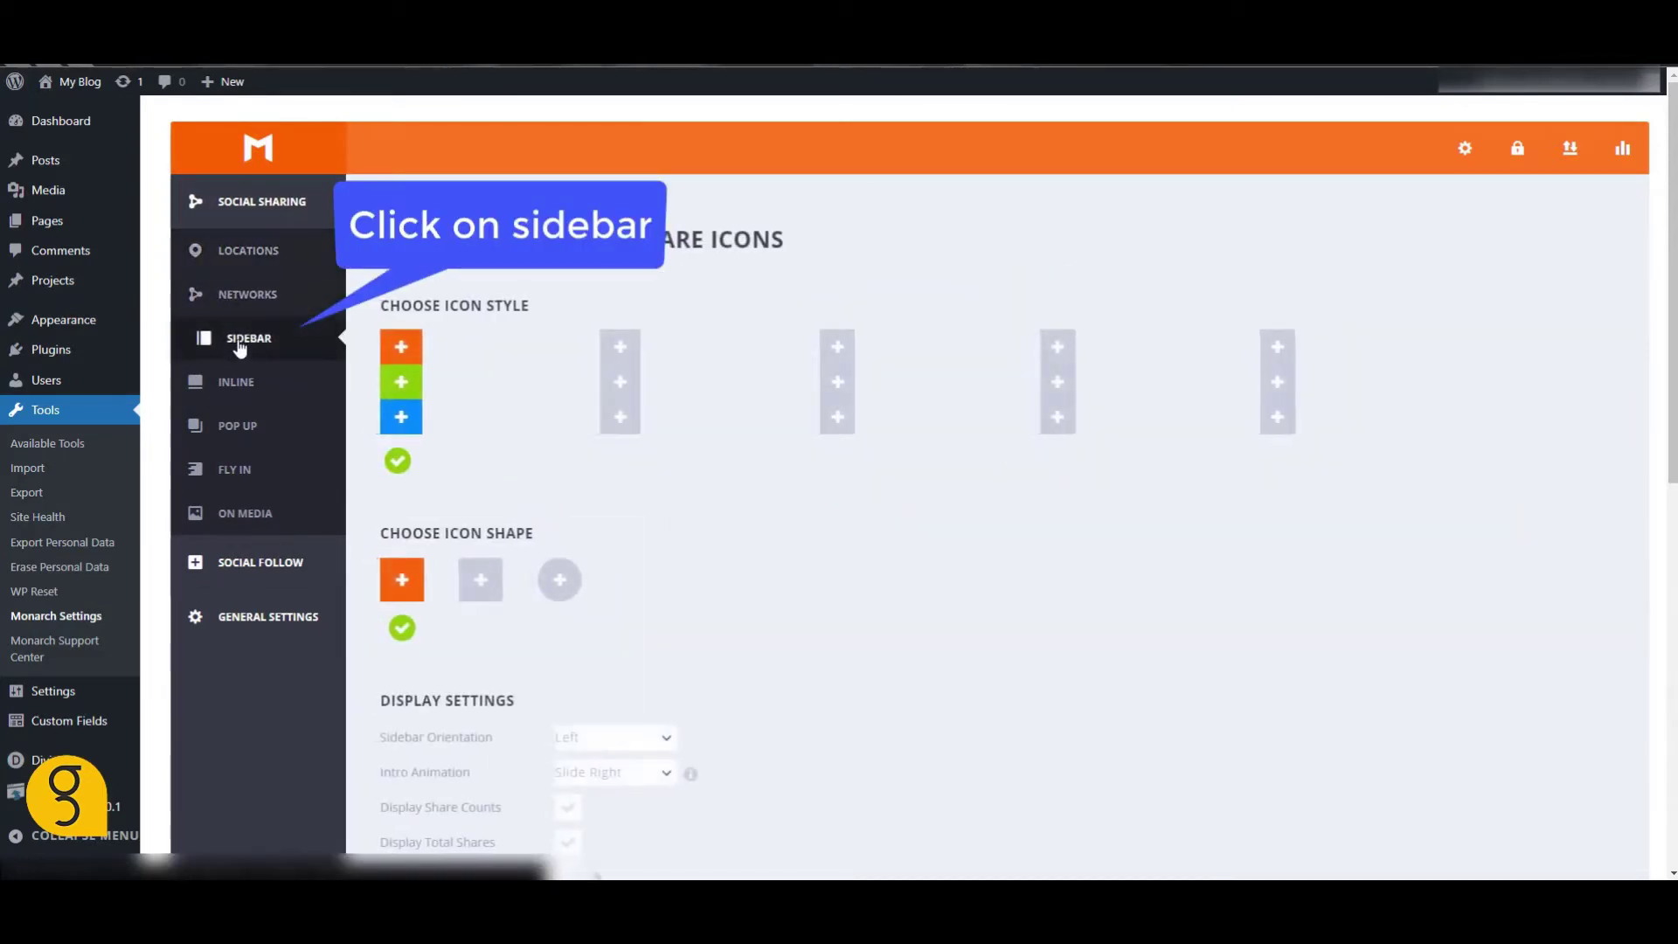
{"action": "scroll", "coordinate": [661, 468], "scroll_direction": "down", "scroll_amount": 9}
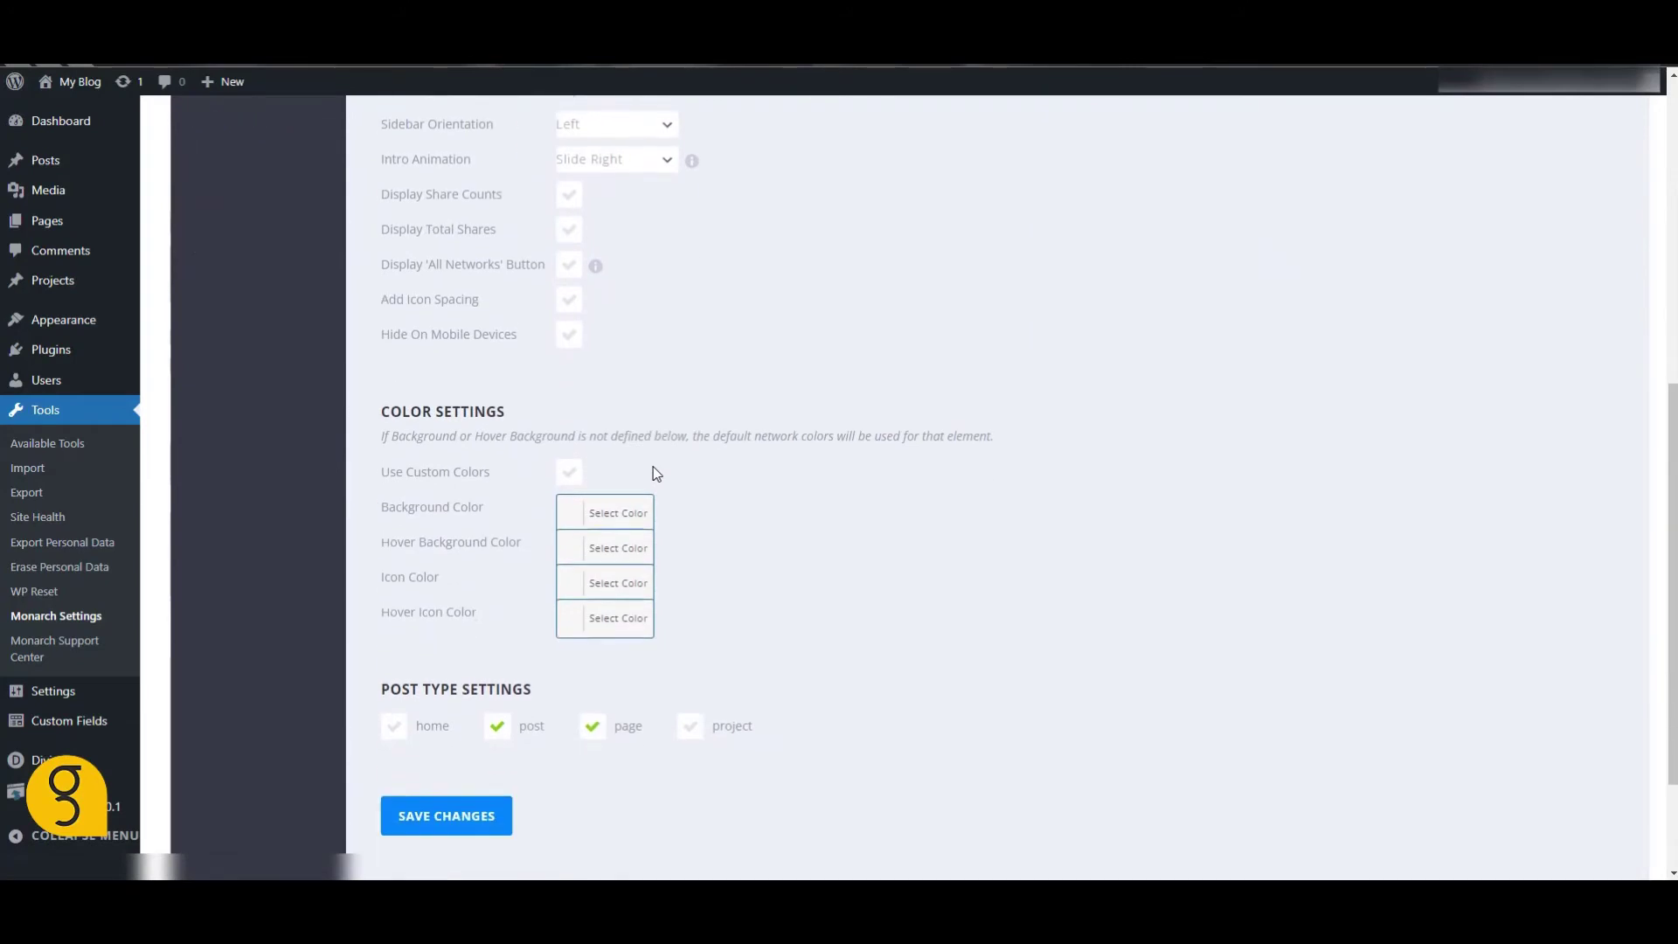
{"action": "left_click", "coordinate": [395, 564]}
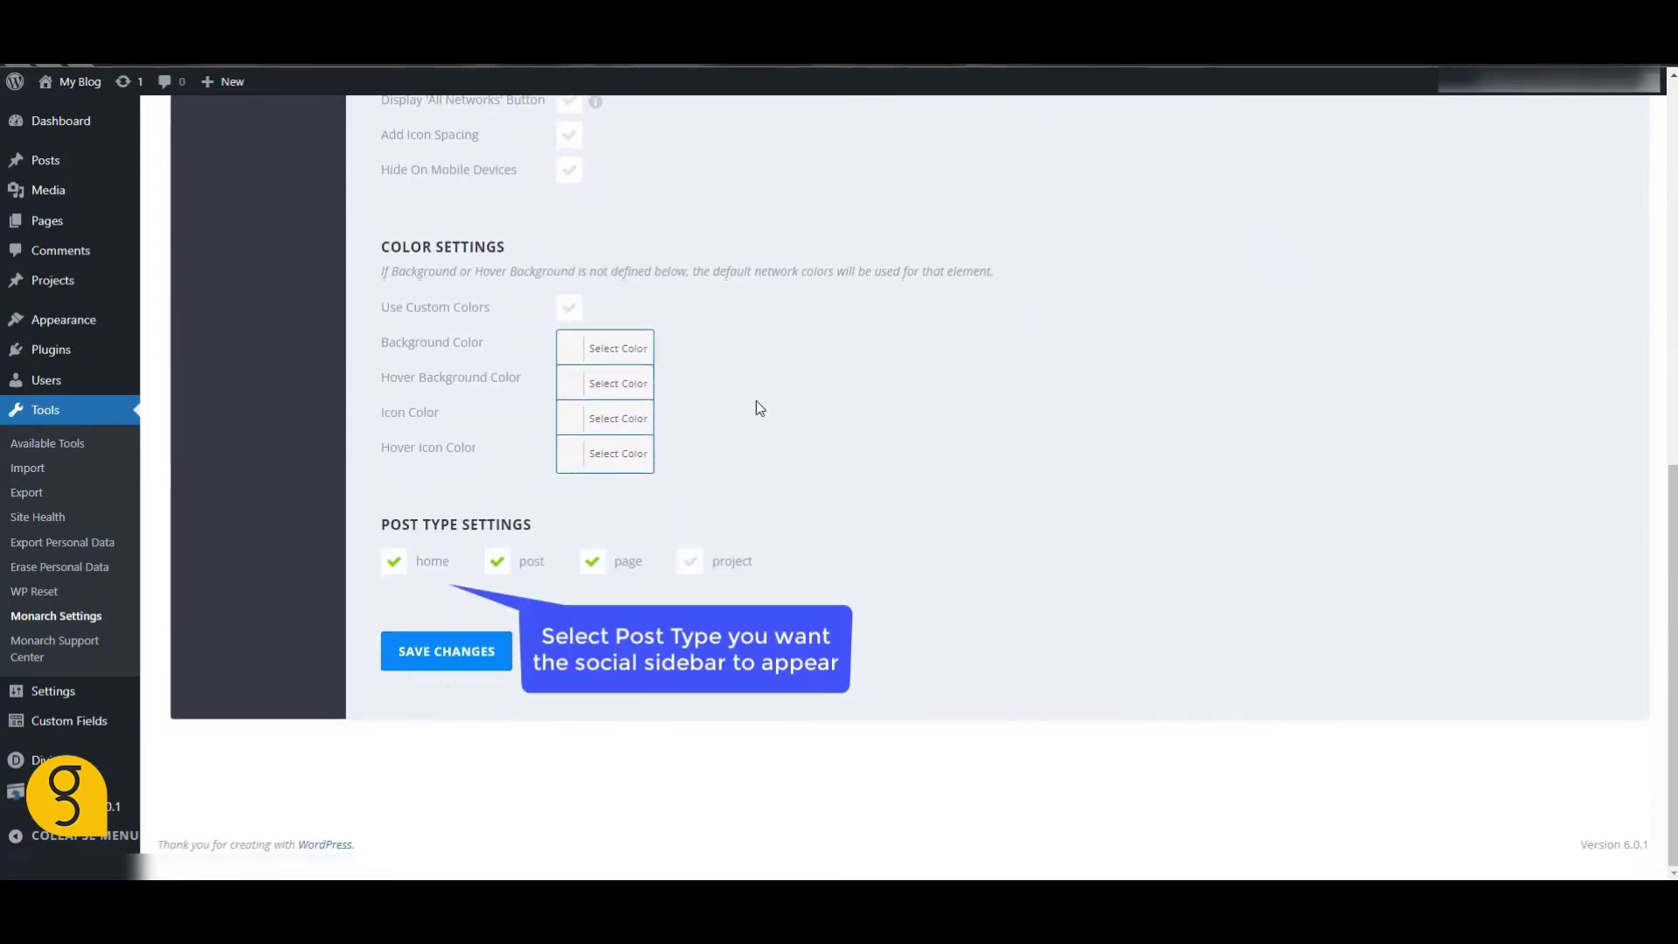
{"action": "scroll", "coordinate": [809, 372], "scroll_direction": "up", "scroll_amount": 1}
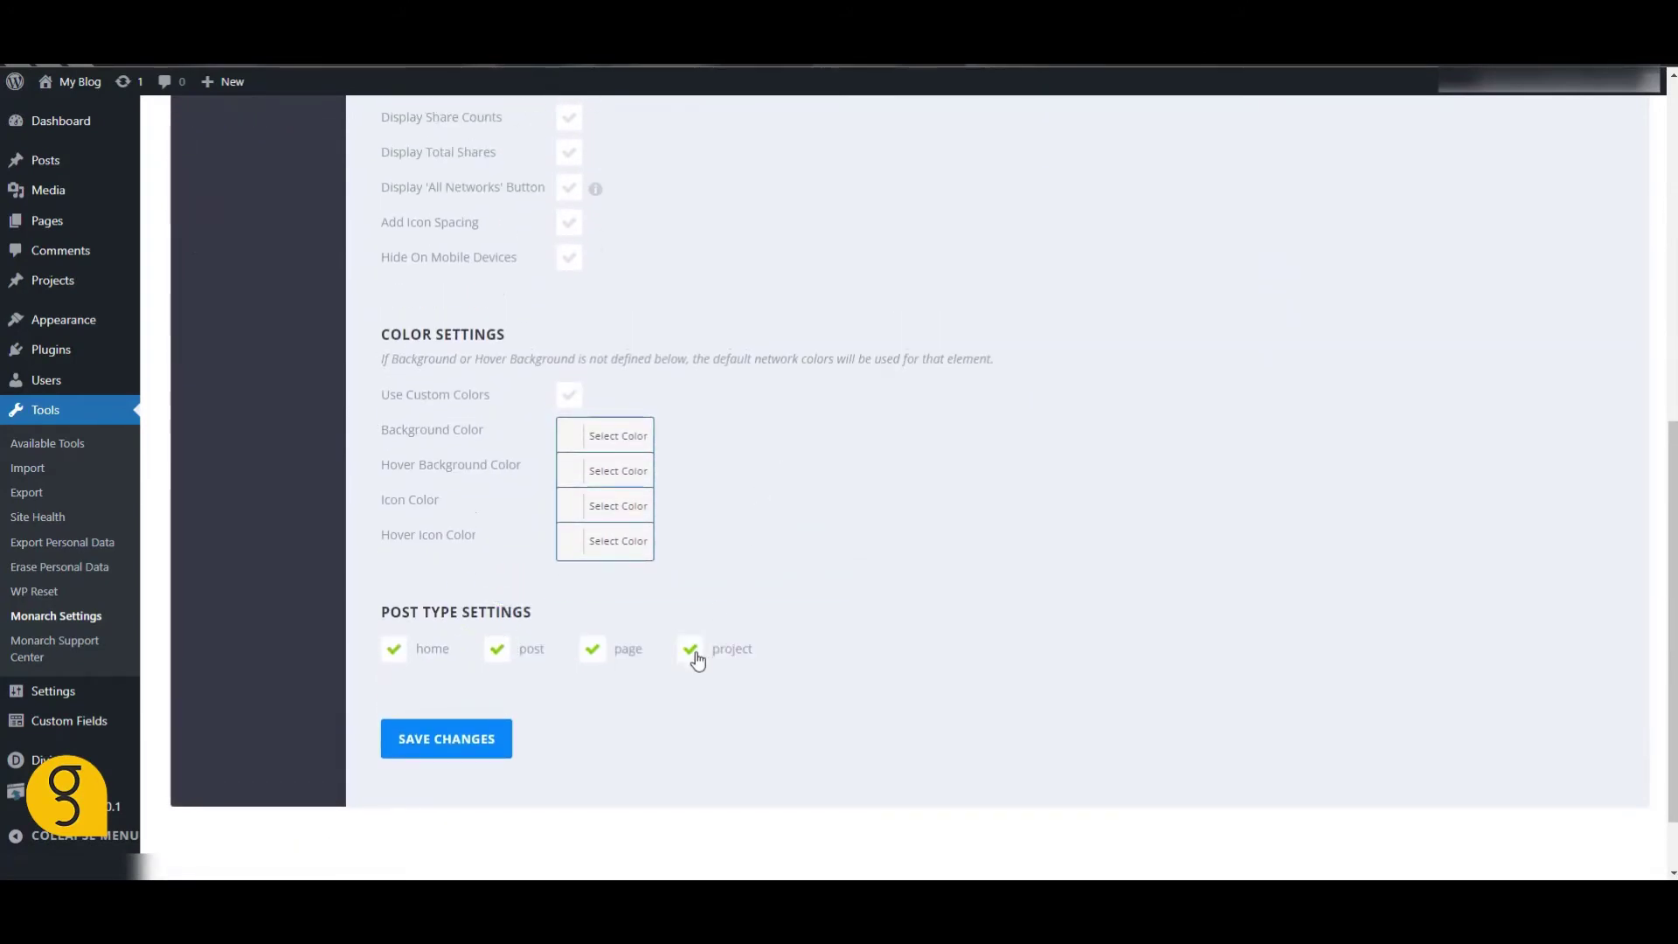
{"action": "scroll", "coordinate": [732, 523], "scroll_direction": "up", "scroll_amount": 8}
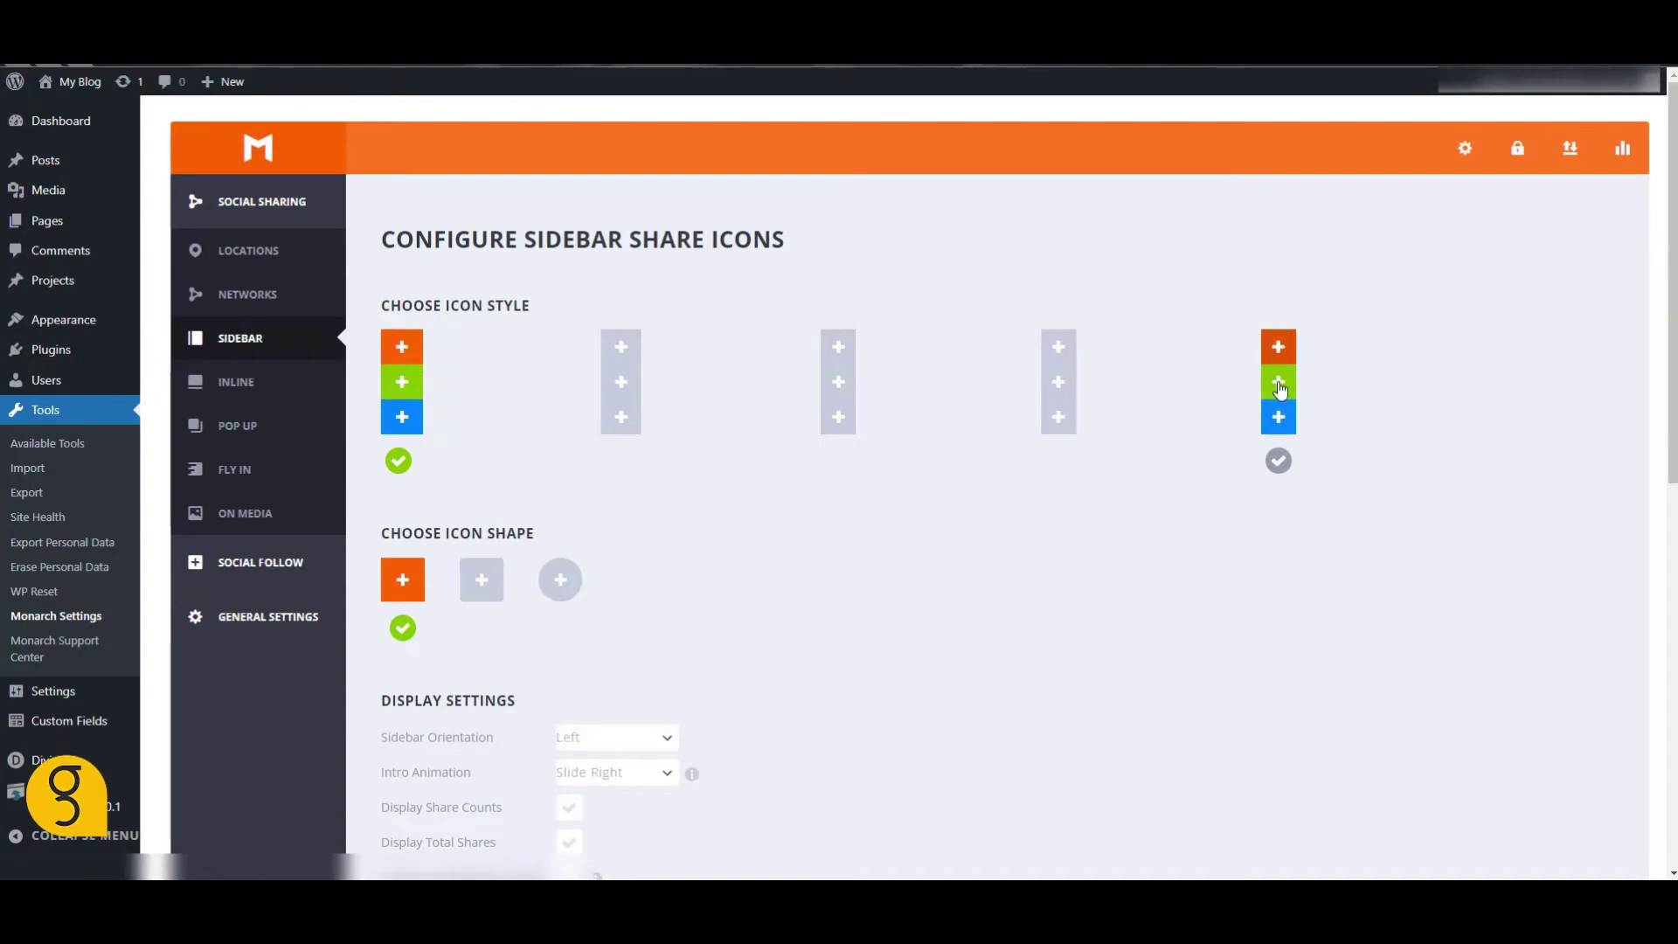
{"action": "scroll", "coordinate": [489, 619], "scroll_direction": "down", "scroll_amount": 3}
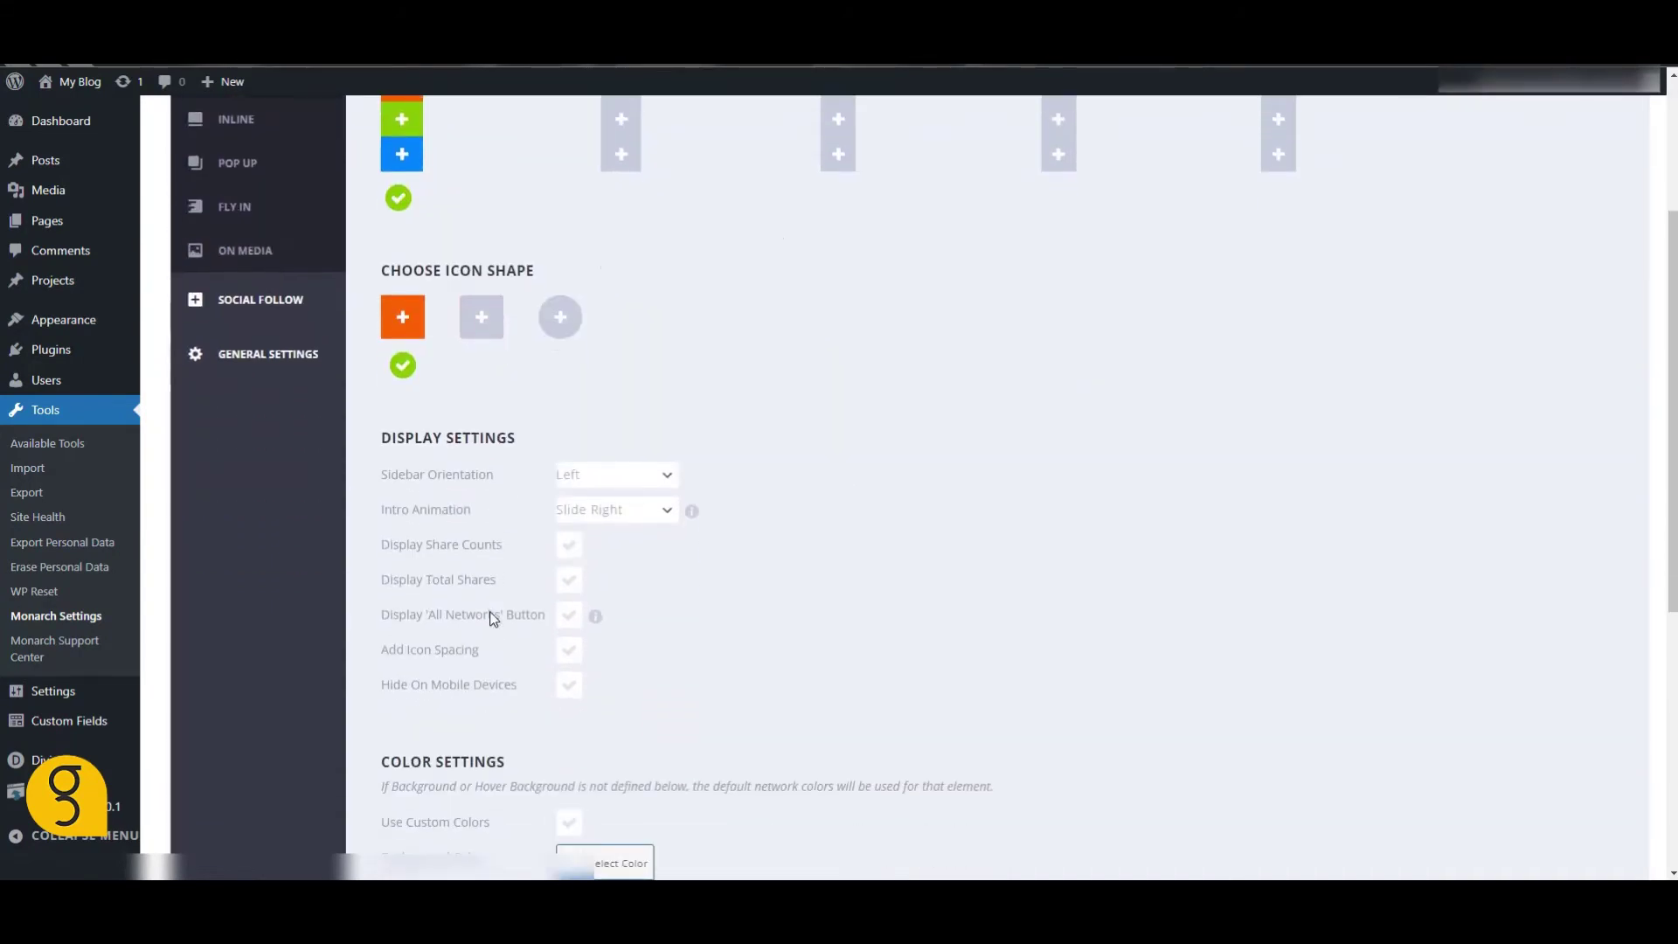
{"action": "scroll", "coordinate": [494, 618], "scroll_direction": "down", "scroll_amount": 6}
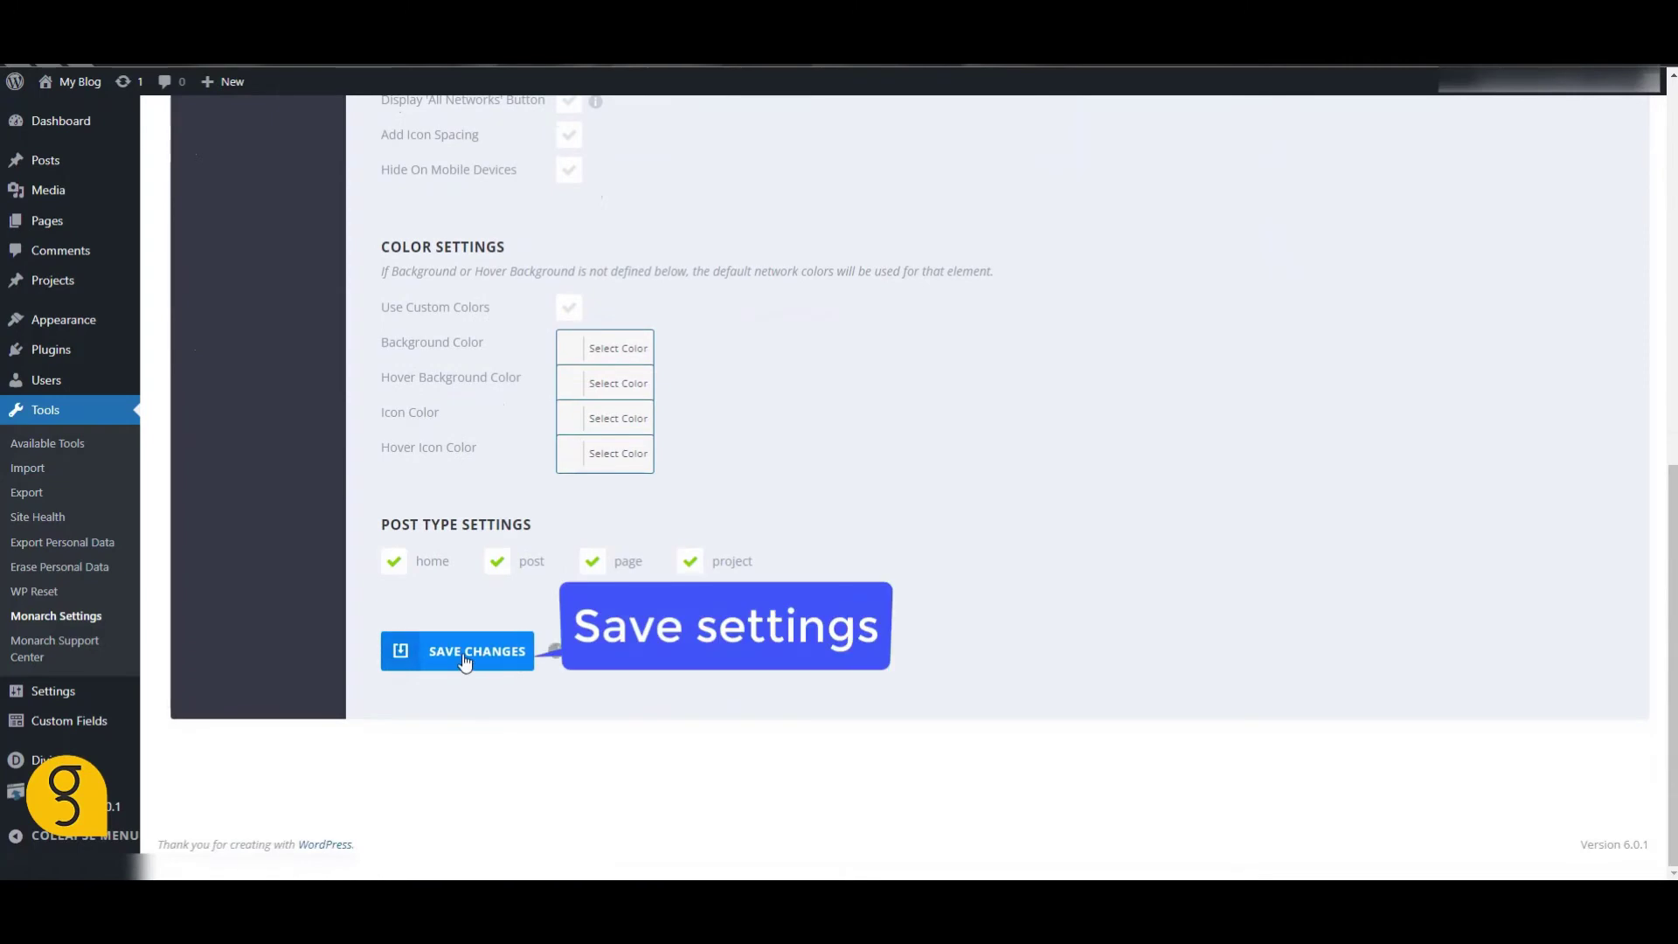
{"action": "left_click", "coordinate": [465, 663]}
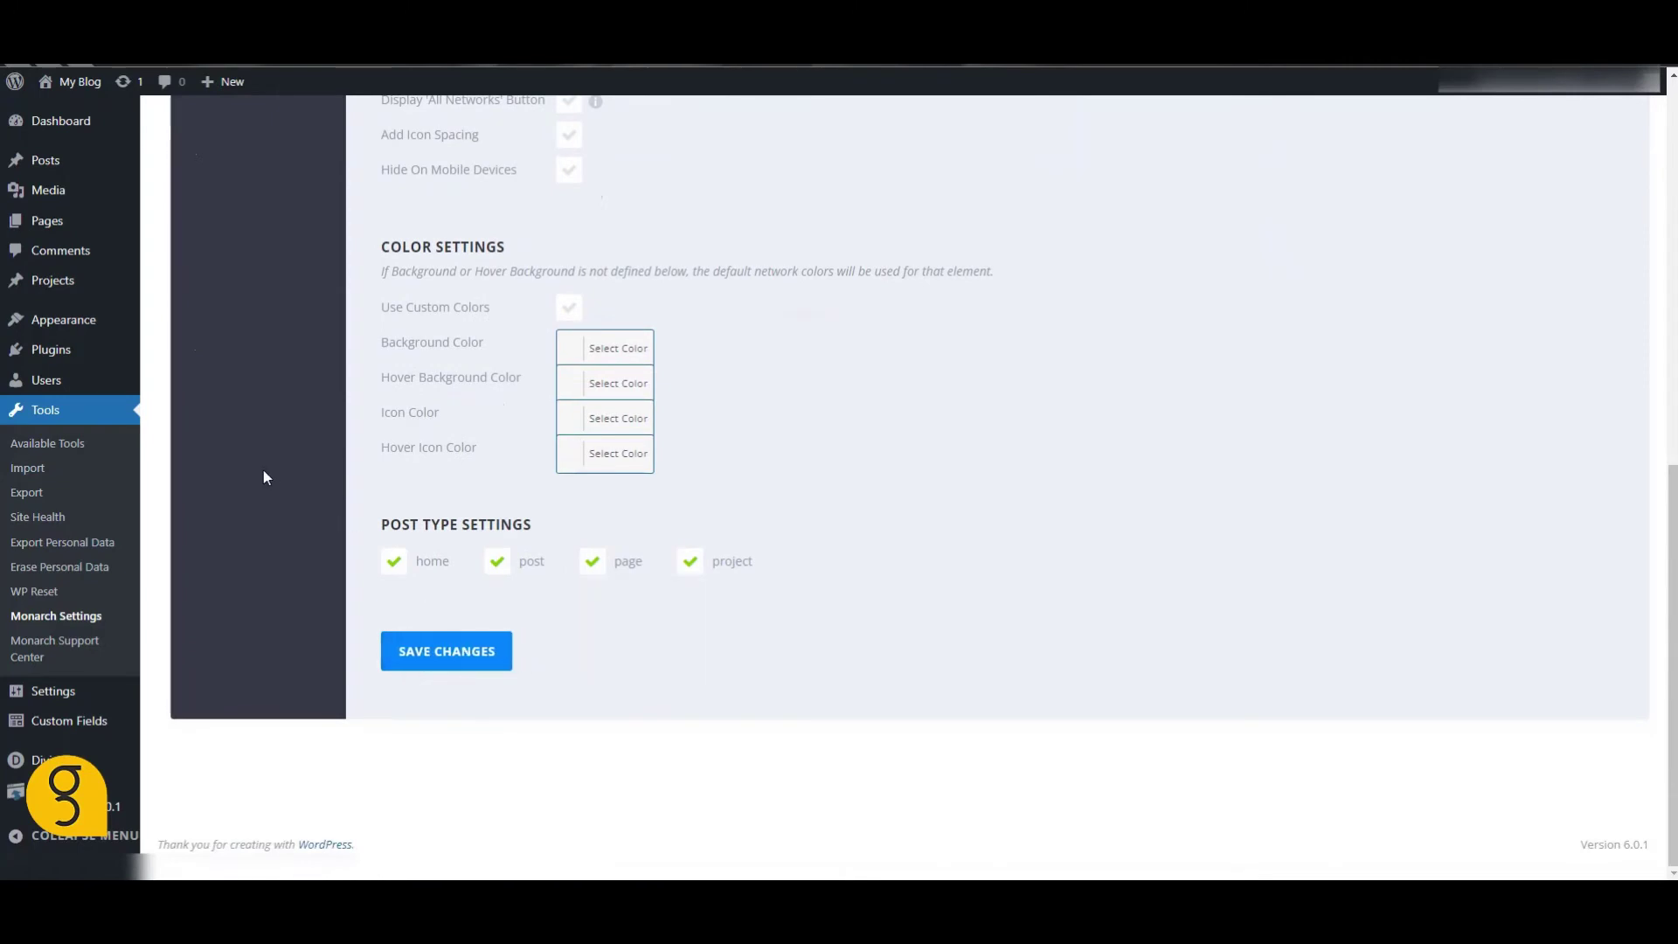
{"action": "scroll", "coordinate": [264, 470], "scroll_direction": "up", "scroll_amount": 7}
- Add Facebook, Twitter, Pinterest and Instagram to Monarch's Social Follow network list
{"action": "left_click", "coordinate": [266, 418]}
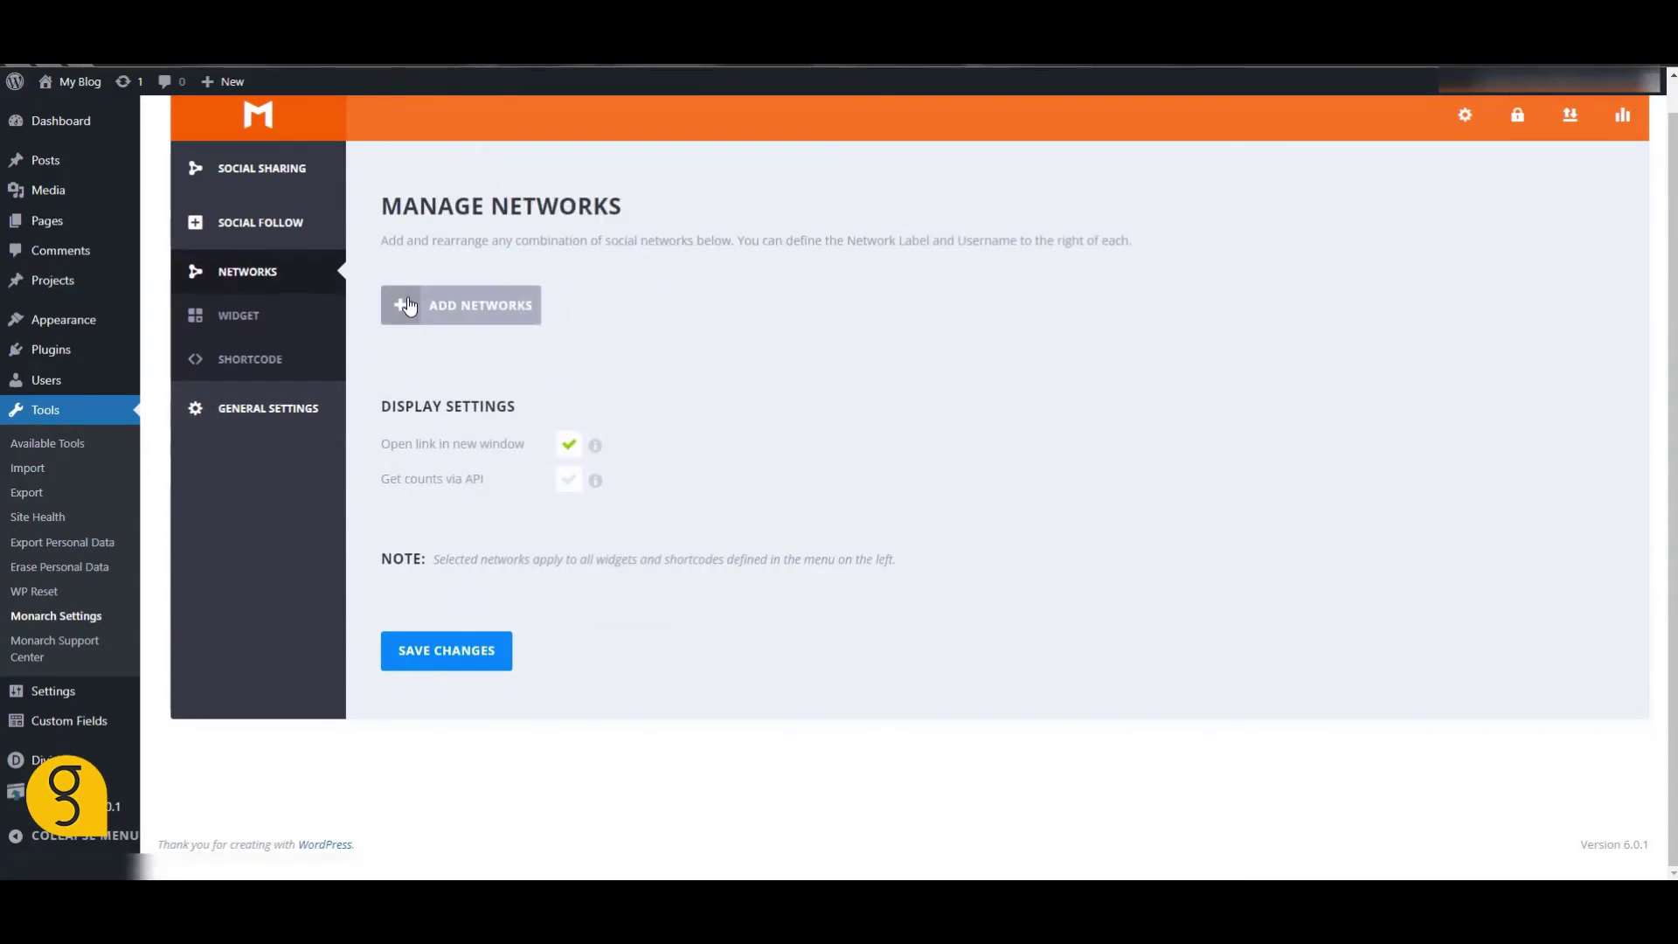
{"action": "left_click", "coordinate": [409, 306]}
{"action": "left_click", "coordinate": [556, 315]}
{"action": "left_click", "coordinate": [738, 310]}
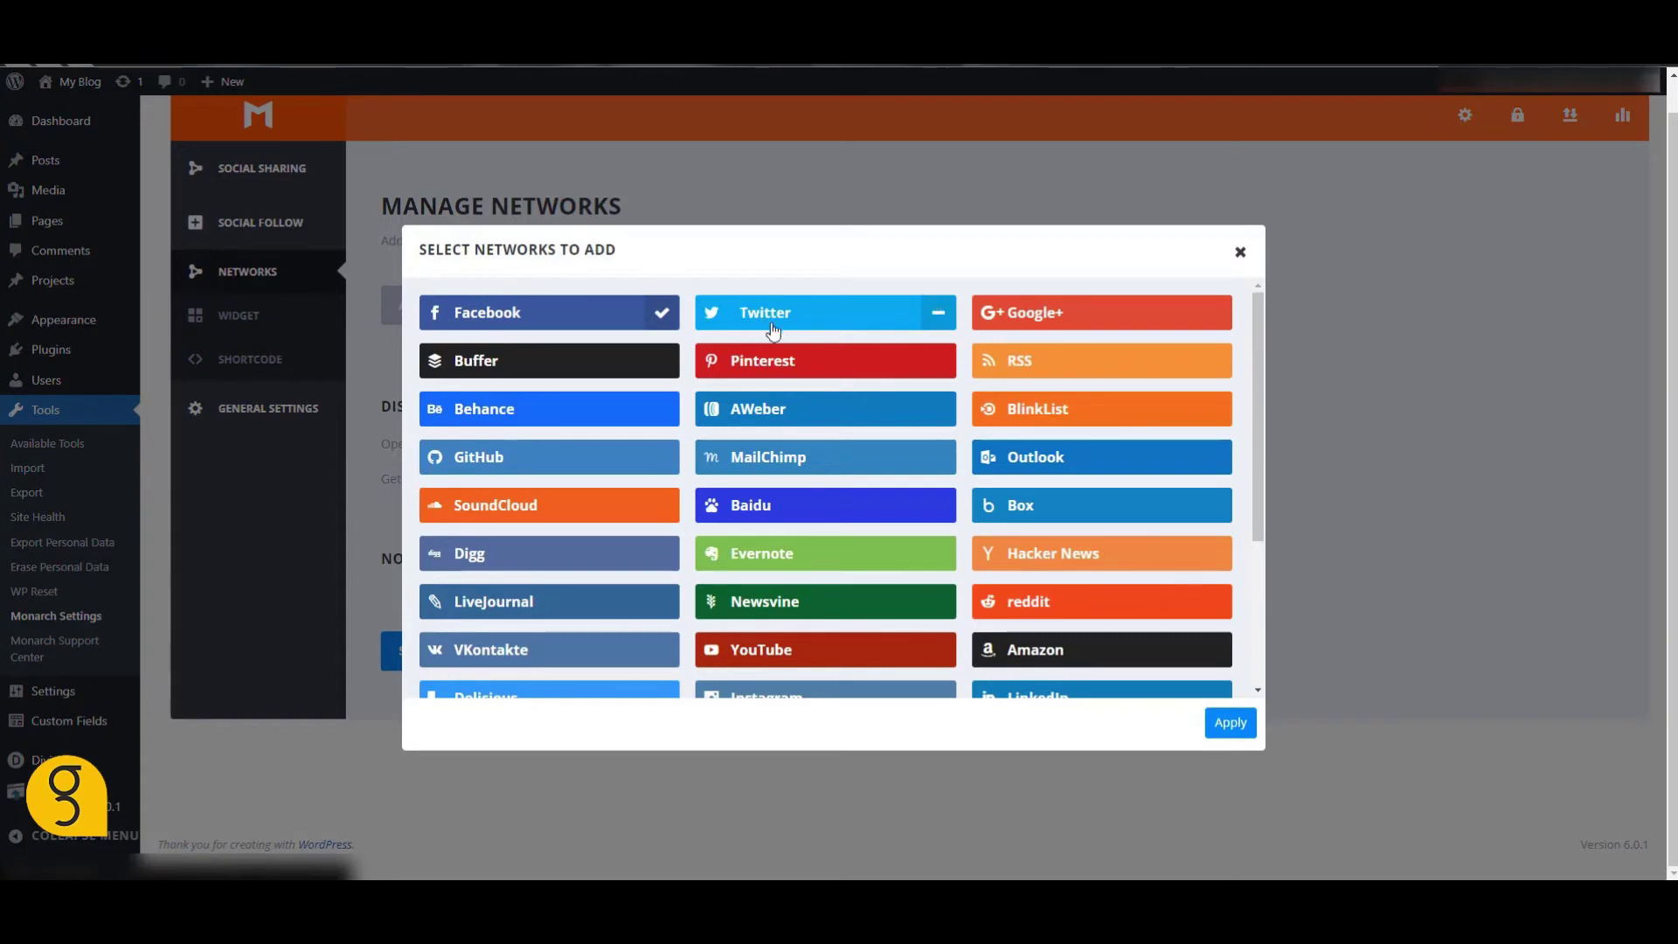
{"action": "left_click", "coordinate": [790, 362]}
{"action": "scroll", "coordinate": [770, 524], "scroll_direction": "down", "scroll_amount": 3}
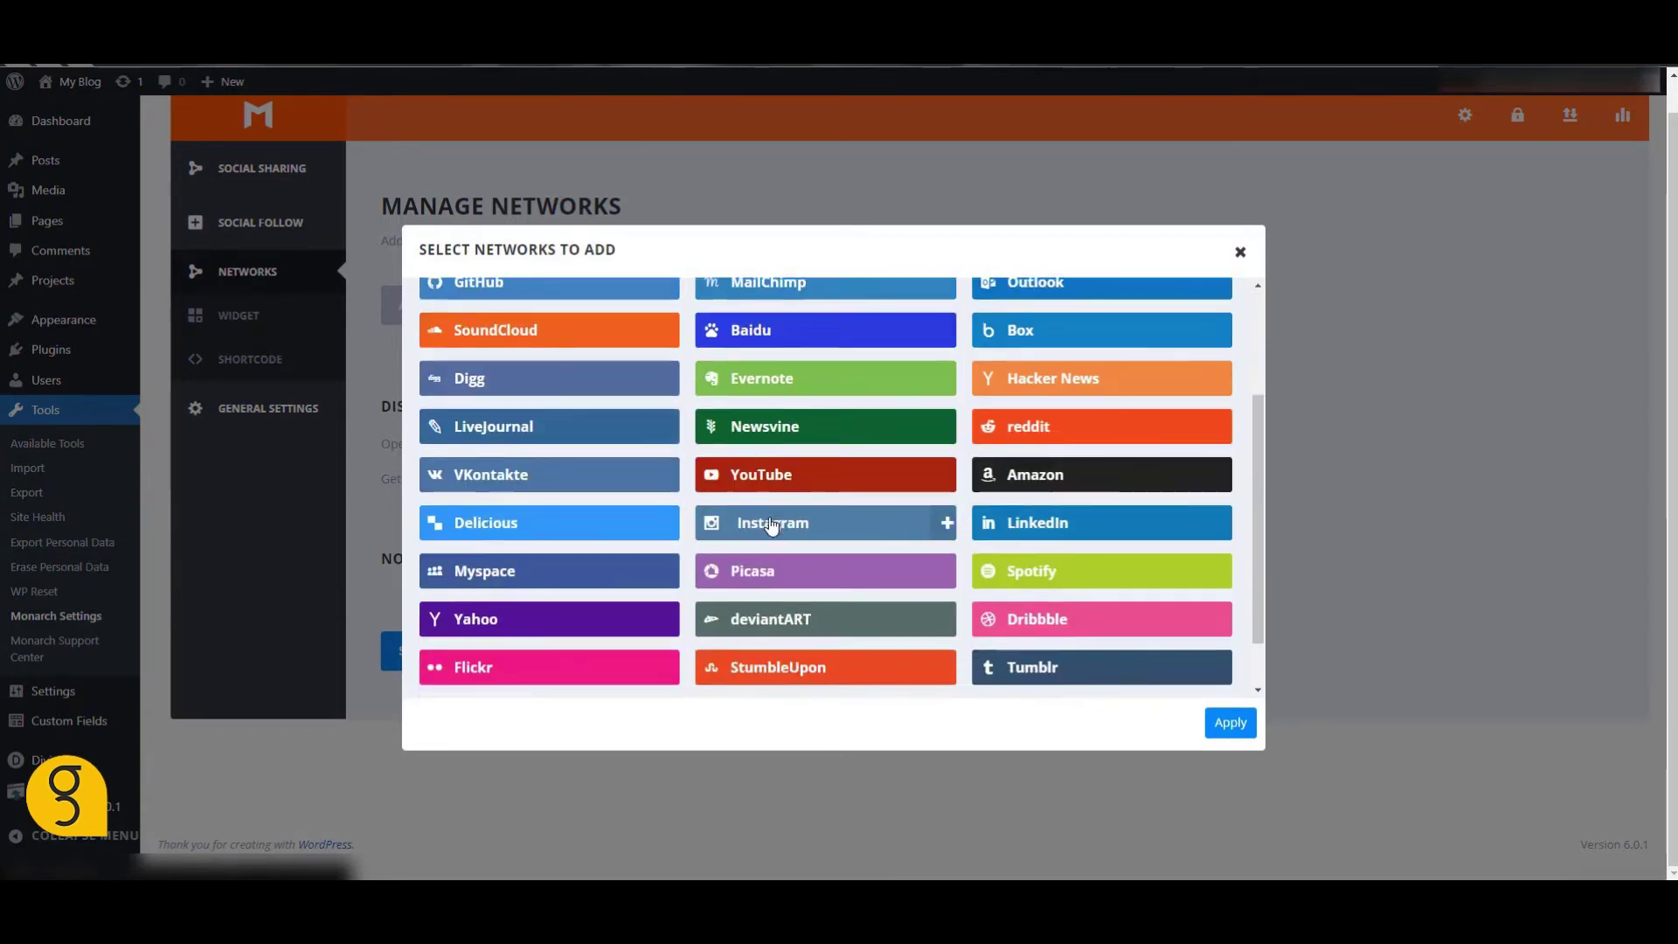
{"action": "left_click", "coordinate": [720, 442]}
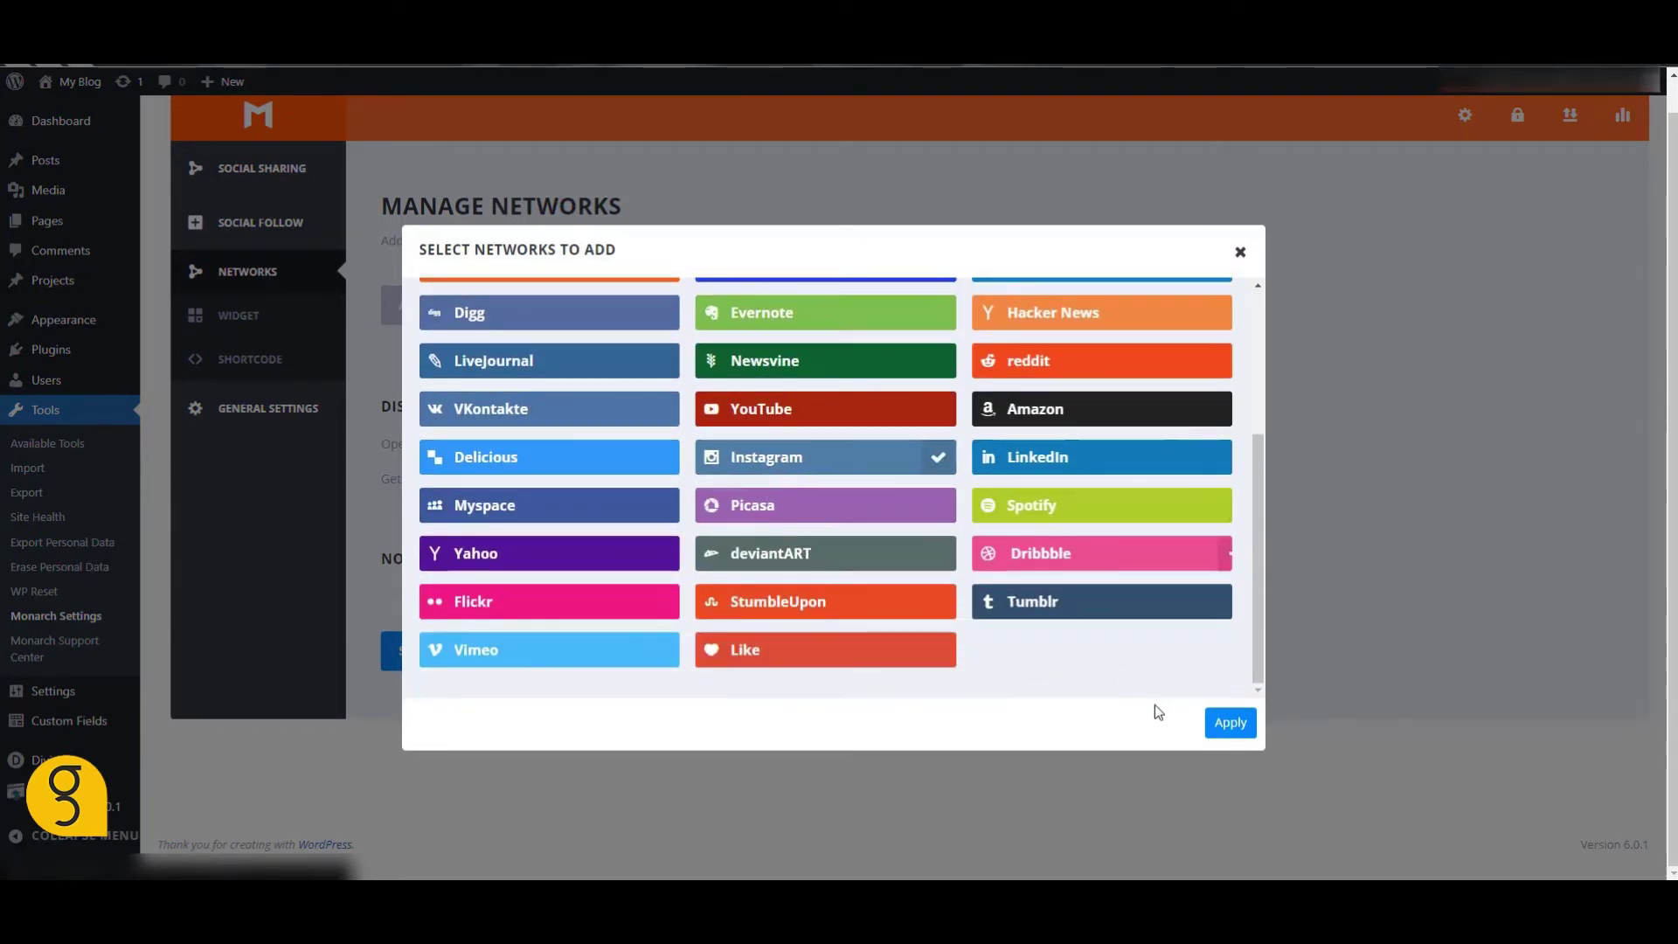
{"action": "left_click", "coordinate": [1231, 723]}
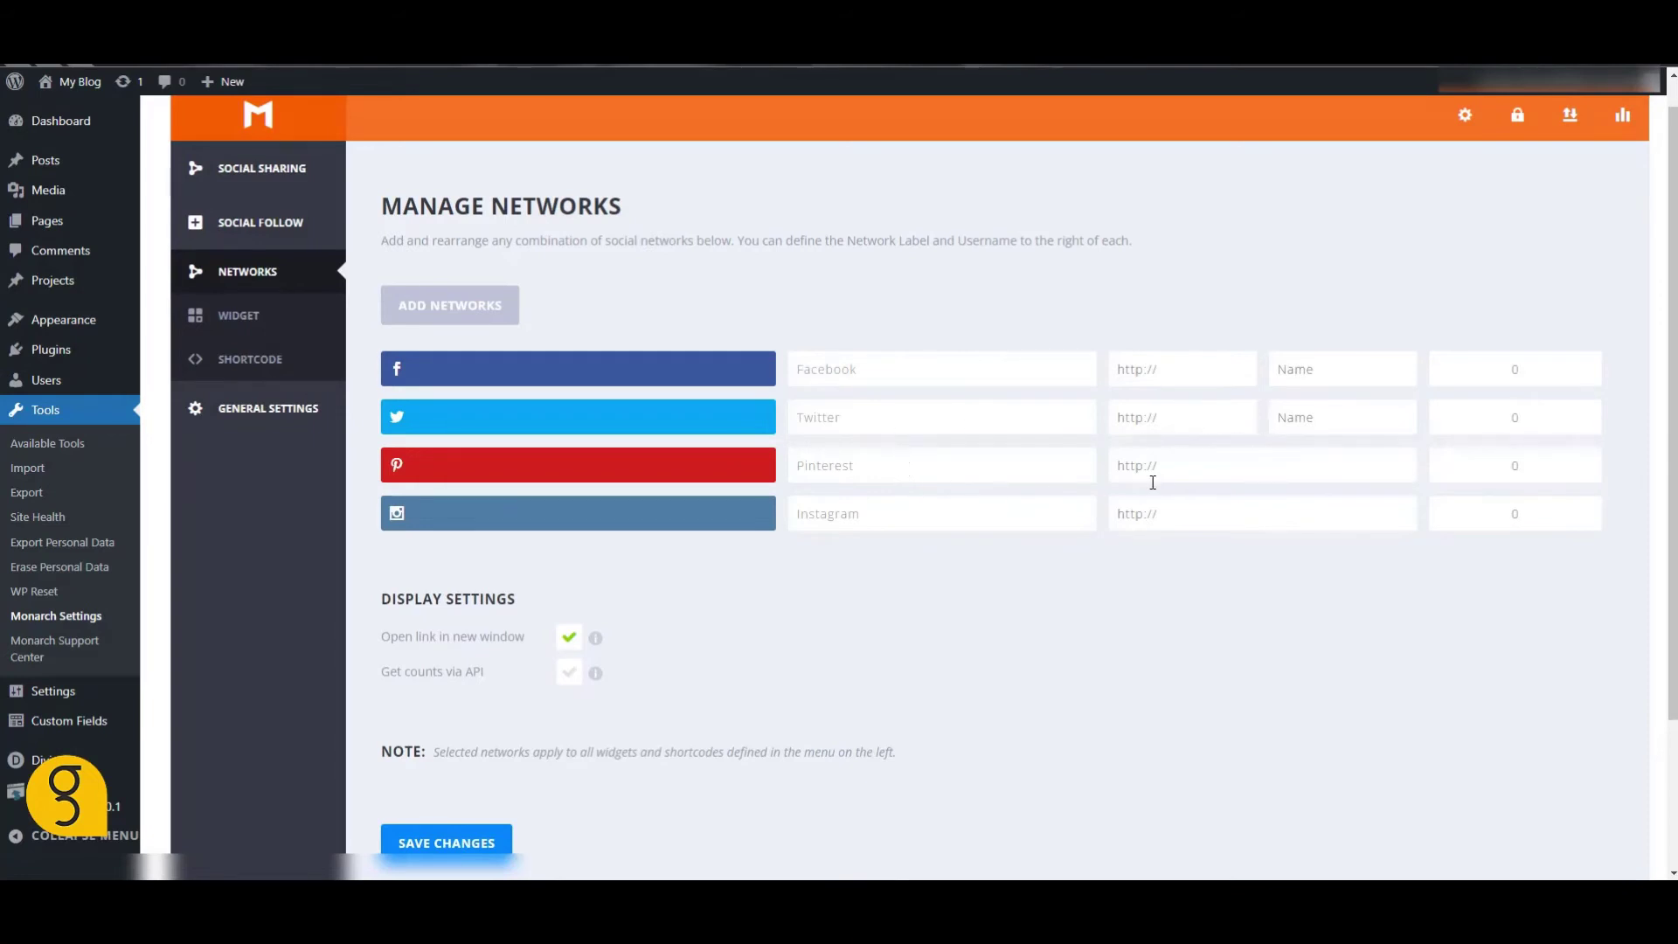
- Save the Facebook, Twitter, Pinterest and Instagram follow networks
{"action": "scroll", "coordinate": [630, 577], "scroll_direction": "down", "scroll_amount": 2}
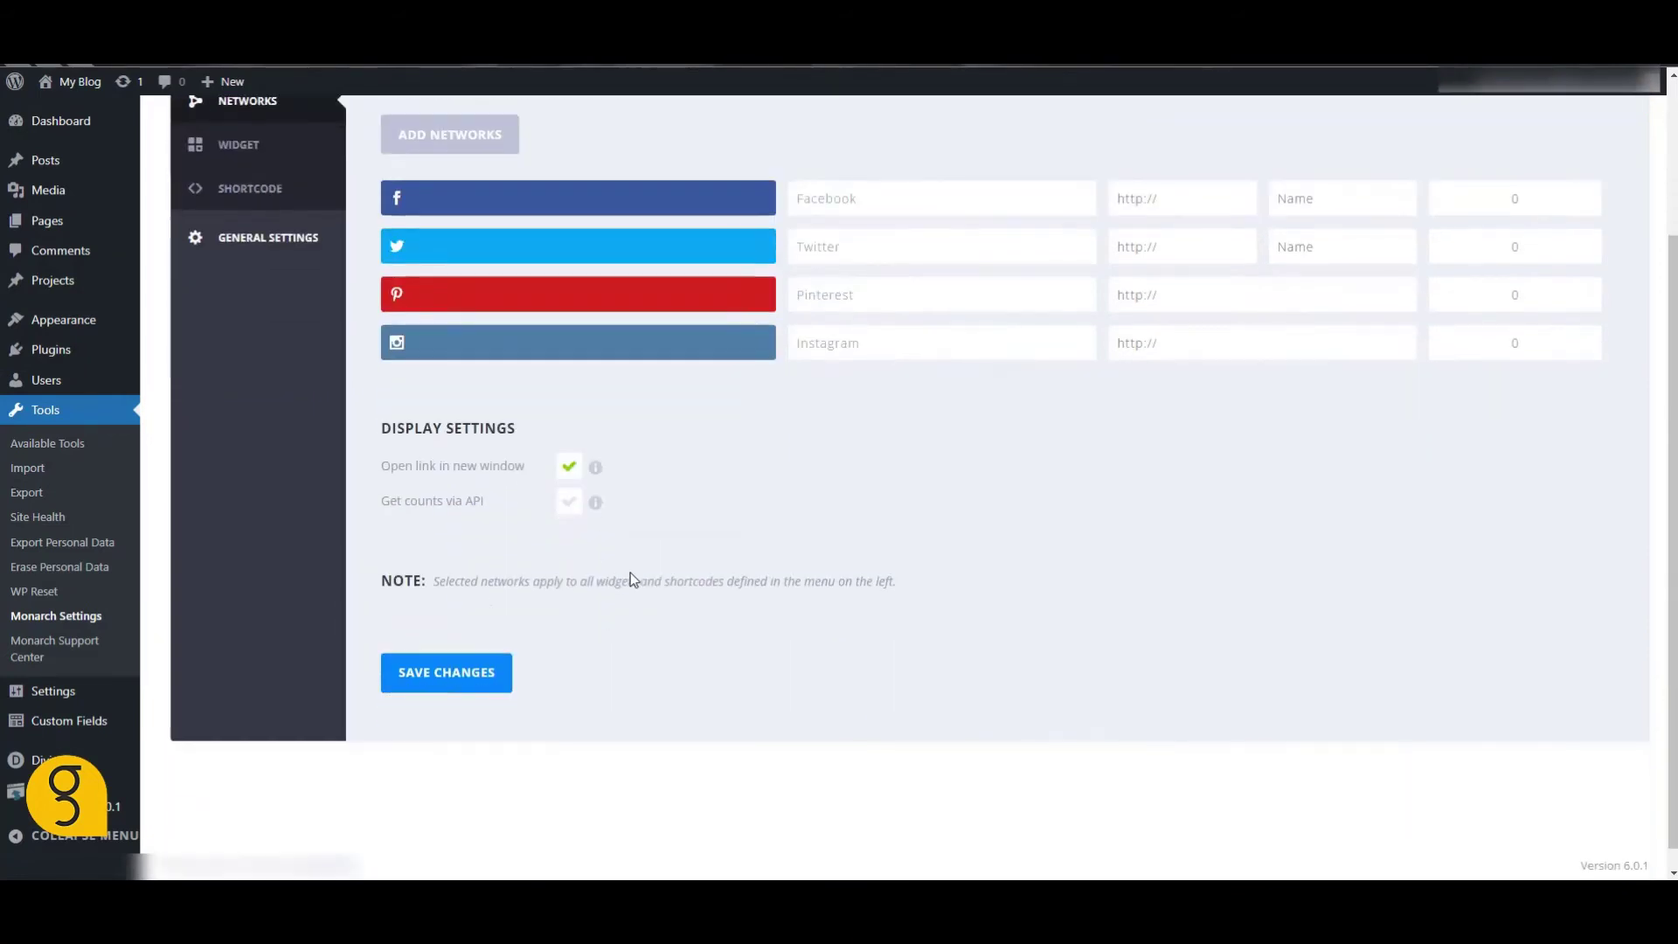
{"action": "left_click", "coordinate": [471, 666]}
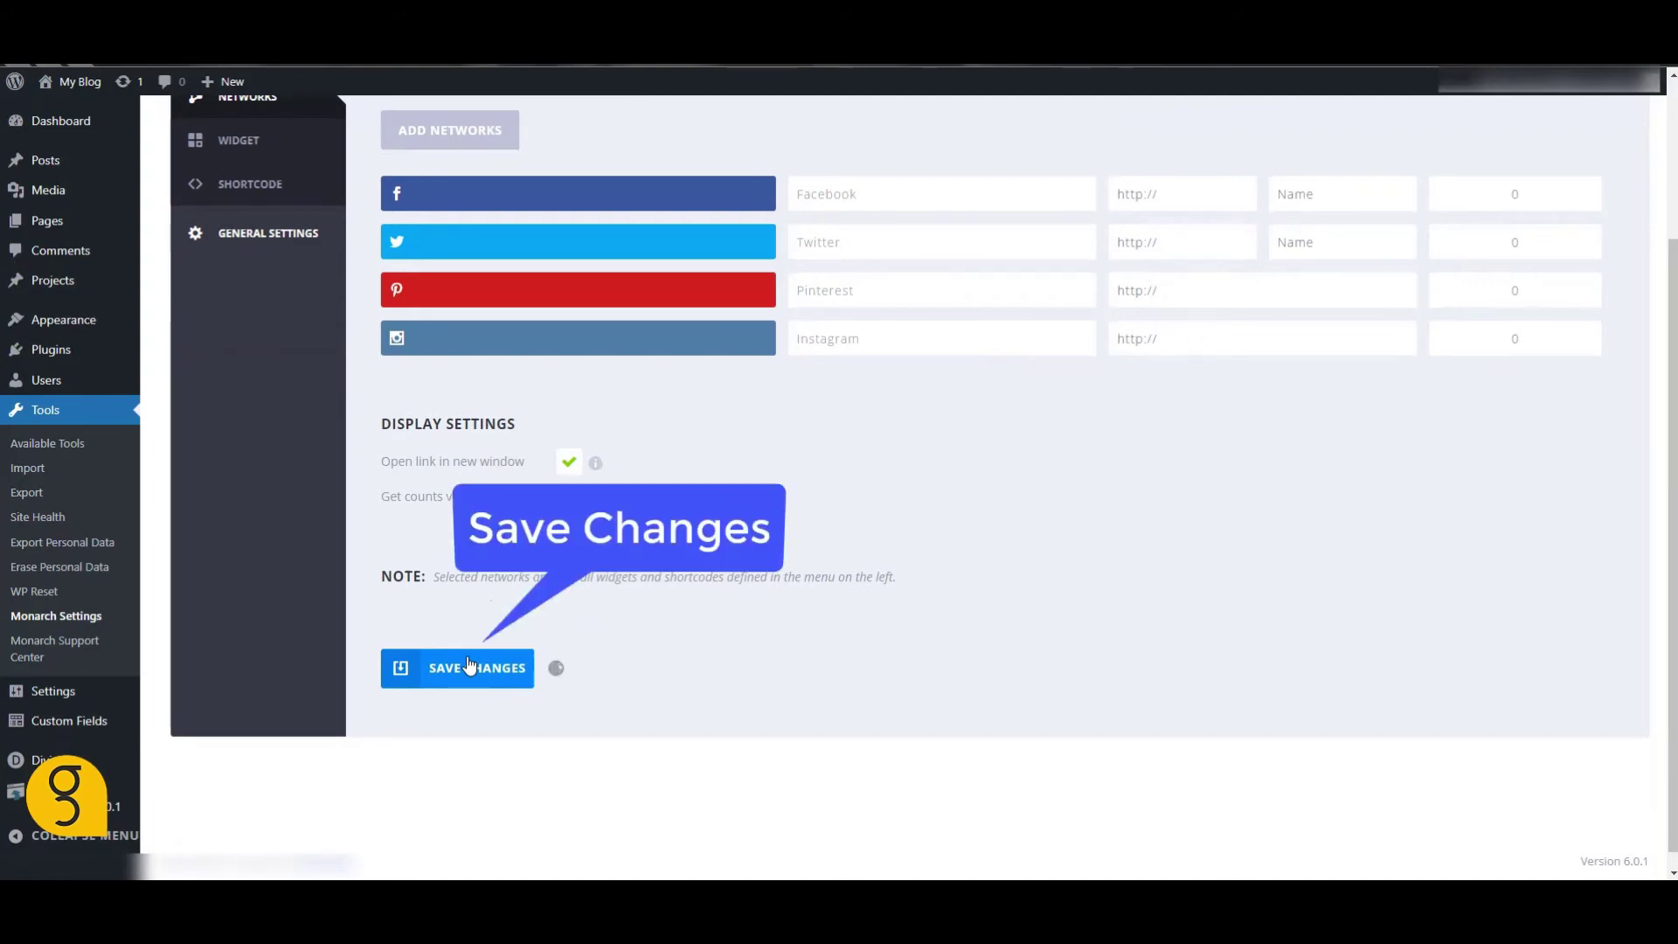
{"action": "scroll", "coordinate": [319, 459], "scroll_direction": "up", "scroll_amount": 3}
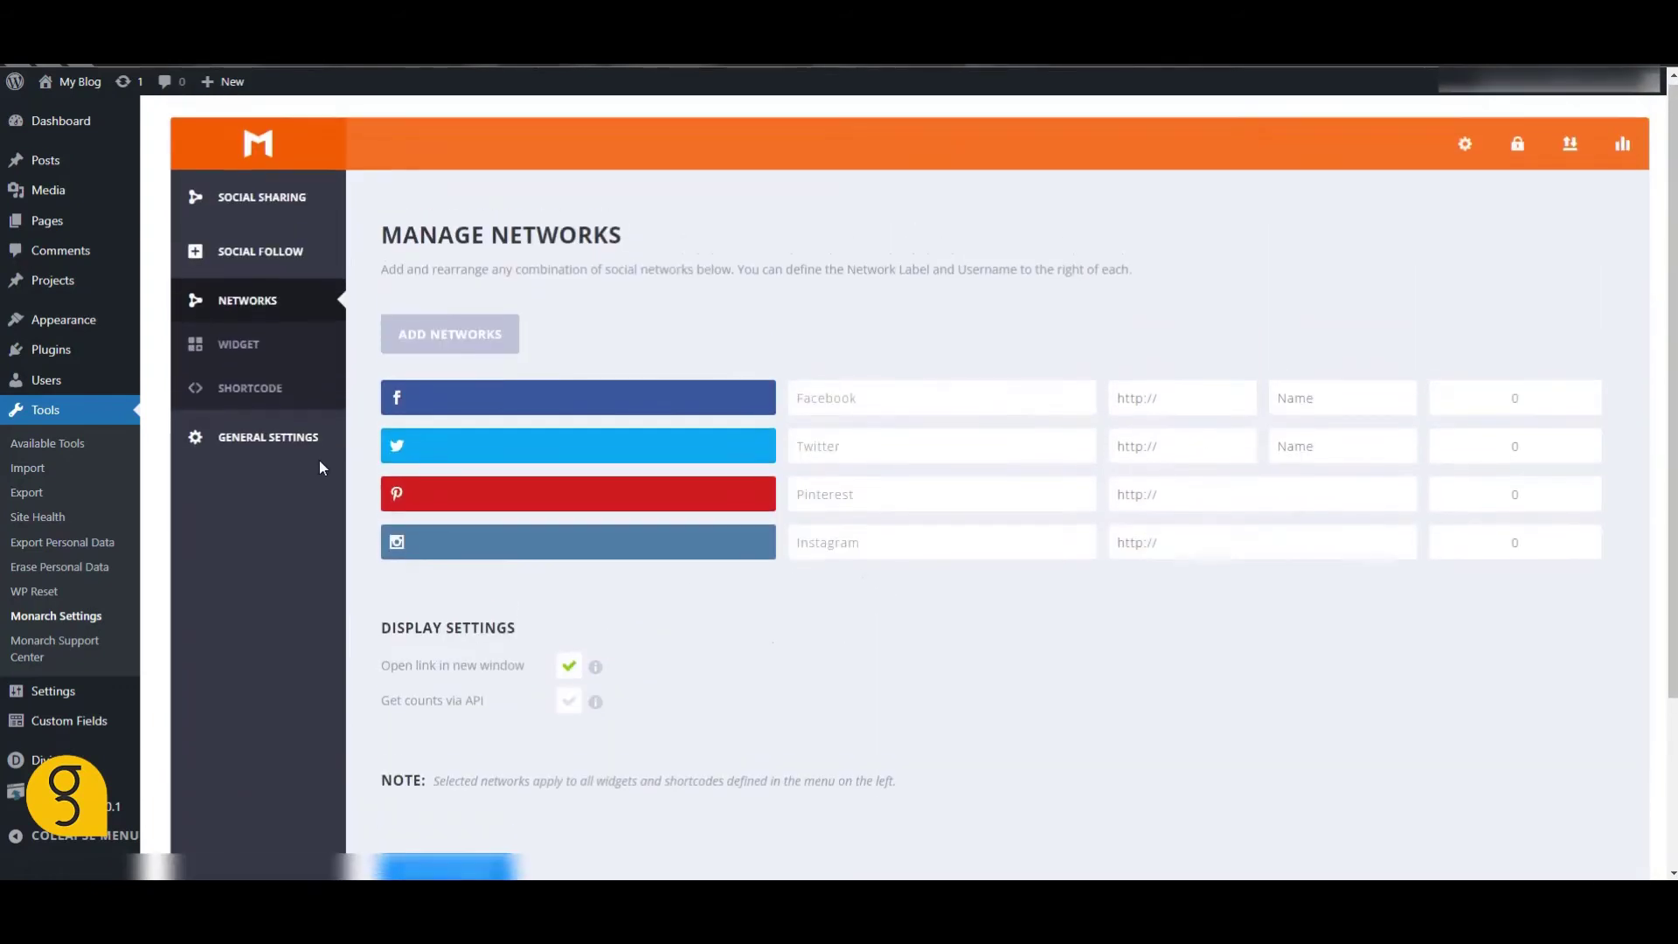
- Turn off follower counts and network names in the social follow widget, then save
{"action": "left_click", "coordinate": [262, 351]}
{"action": "scroll", "coordinate": [637, 453], "scroll_direction": "down", "scroll_amount": 7}
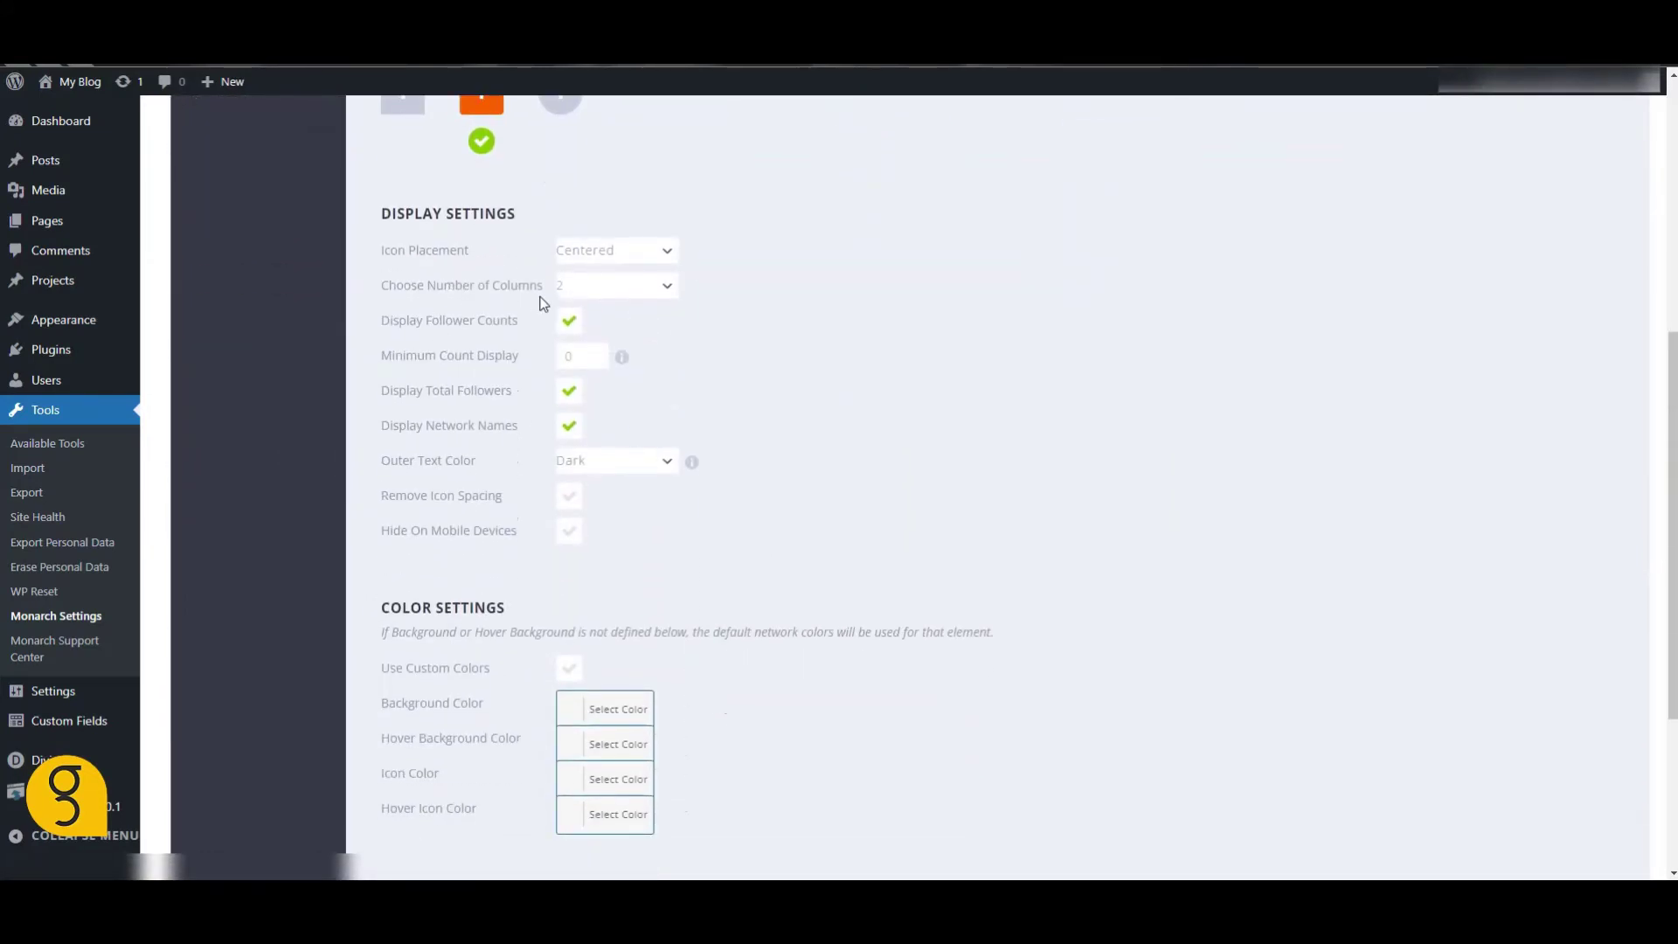
{"action": "scroll", "coordinate": [429, 430], "scroll_direction": "up", "scroll_amount": 1}
{"action": "left_click", "coordinate": [568, 411]}
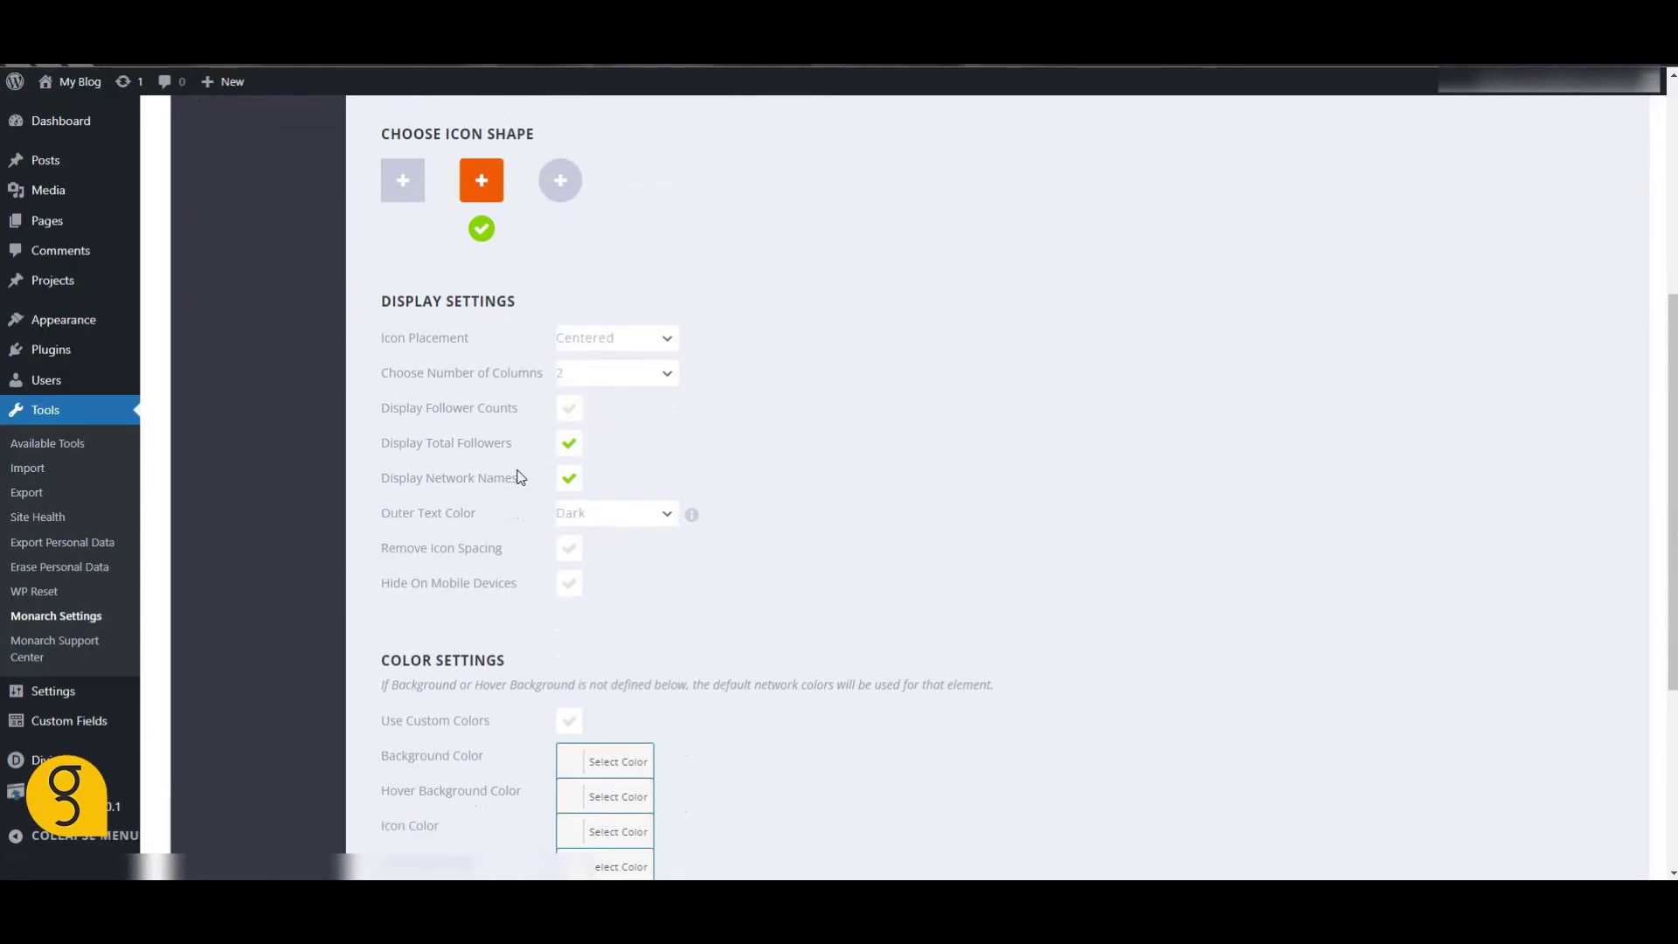
{"action": "scroll", "coordinate": [507, 485], "scroll_direction": "down", "scroll_amount": 1}
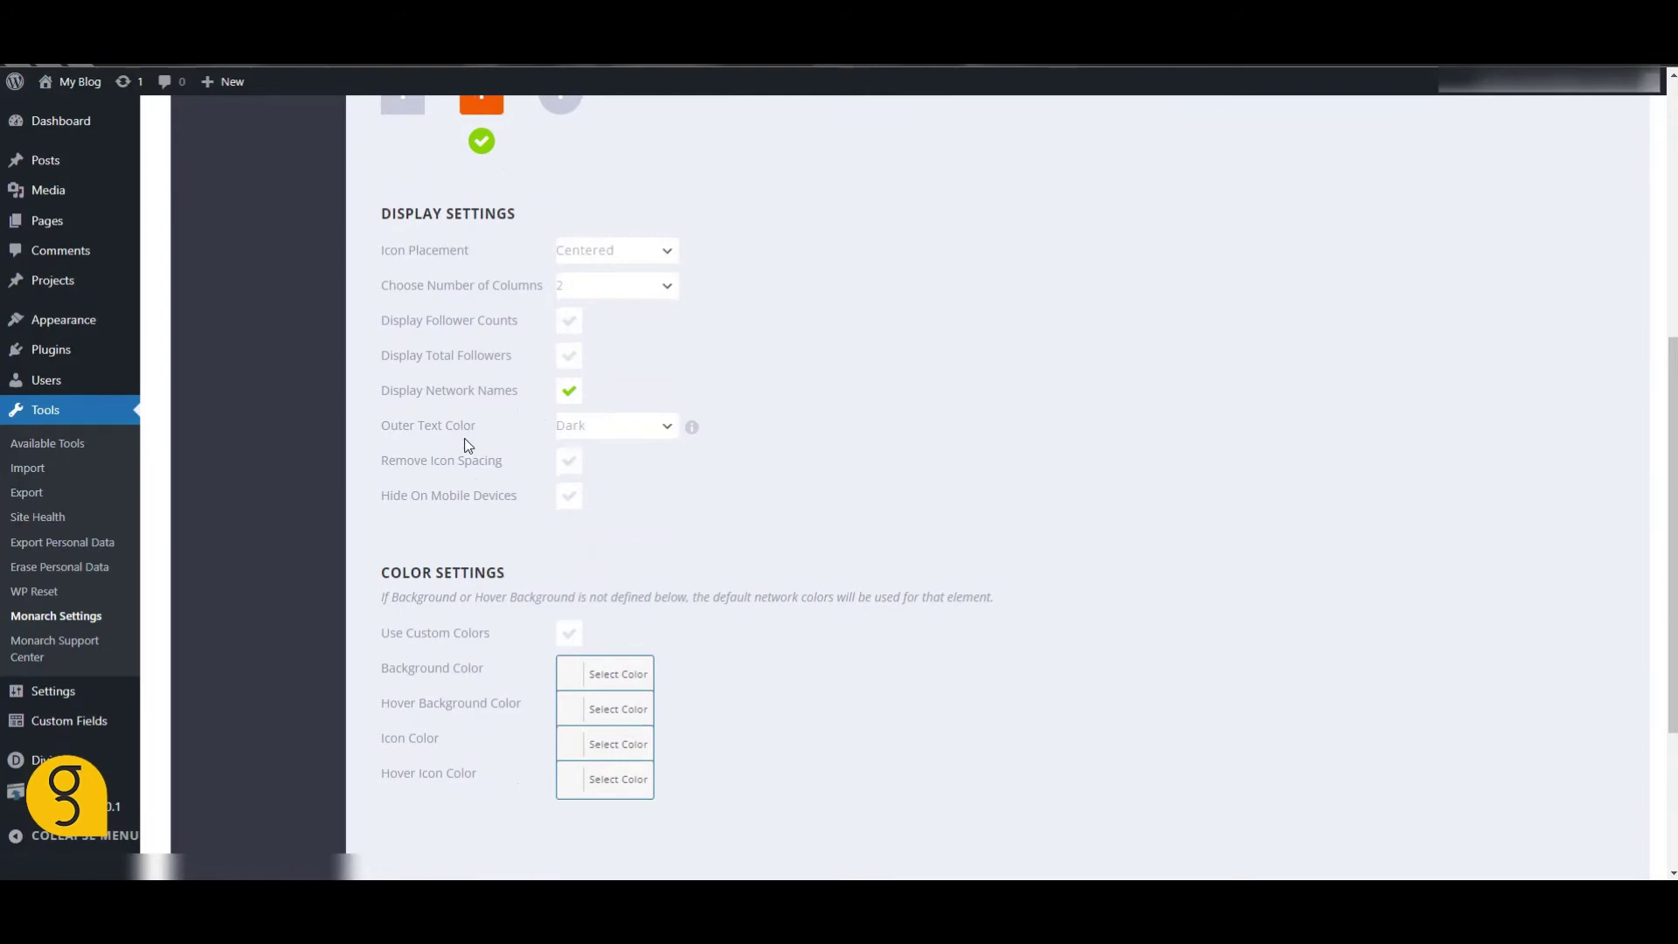
{"action": "scroll", "coordinate": [466, 446], "scroll_direction": "down", "scroll_amount": 1}
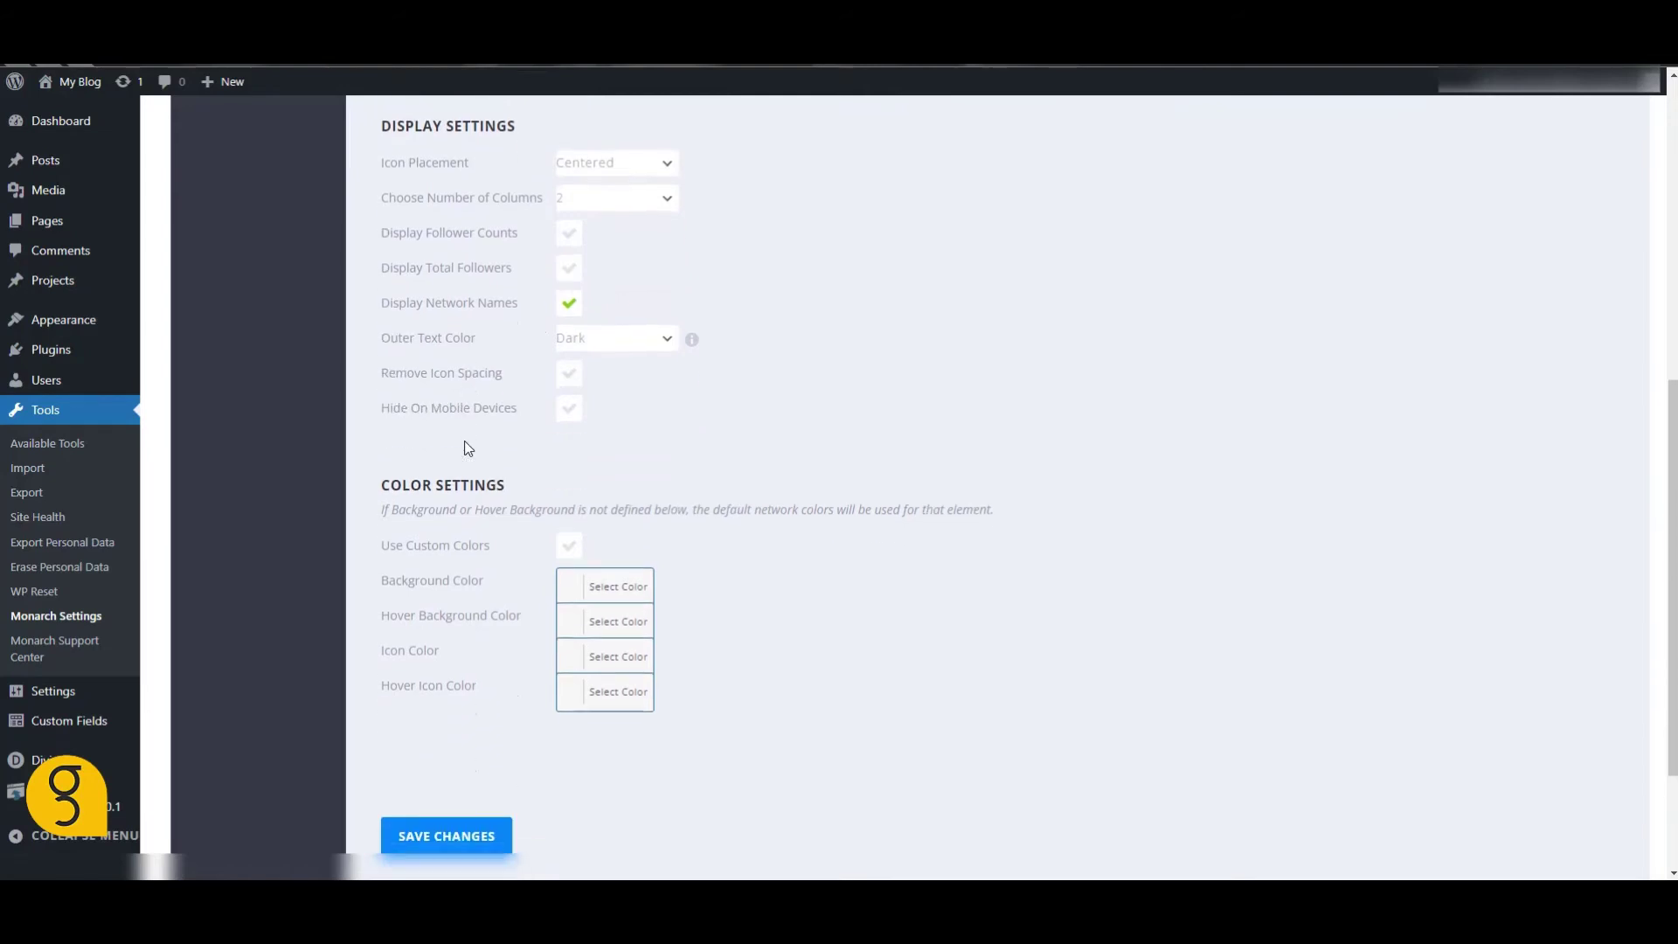
{"action": "left_click", "coordinate": [568, 306]}
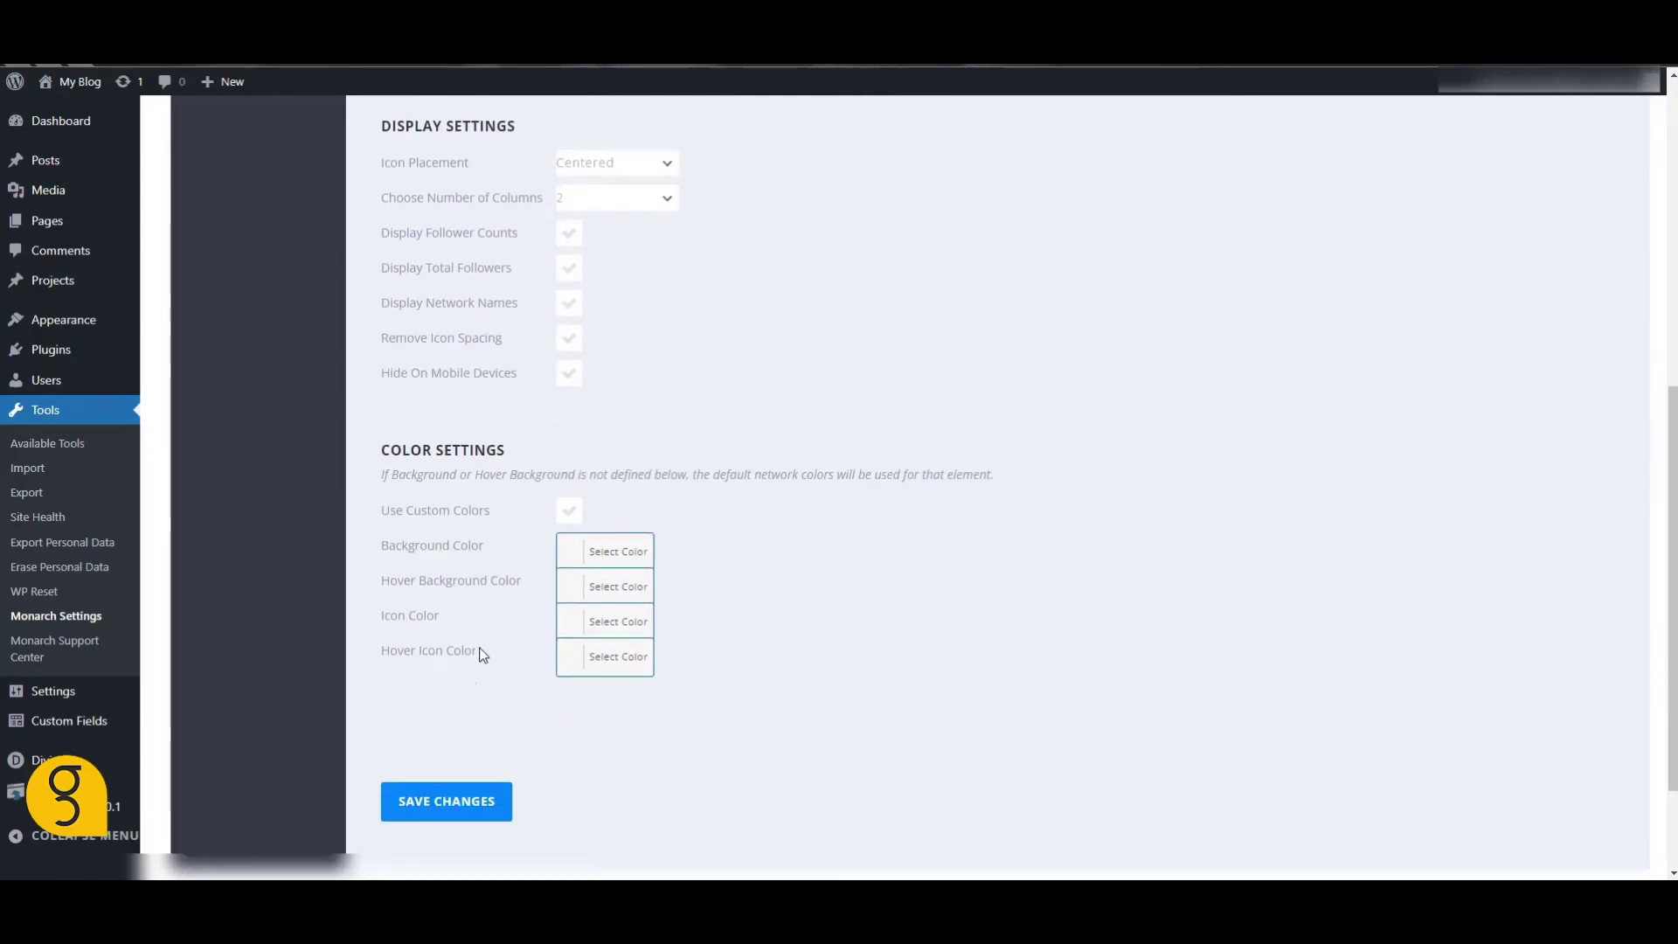
{"action": "left_click", "coordinate": [461, 802]}
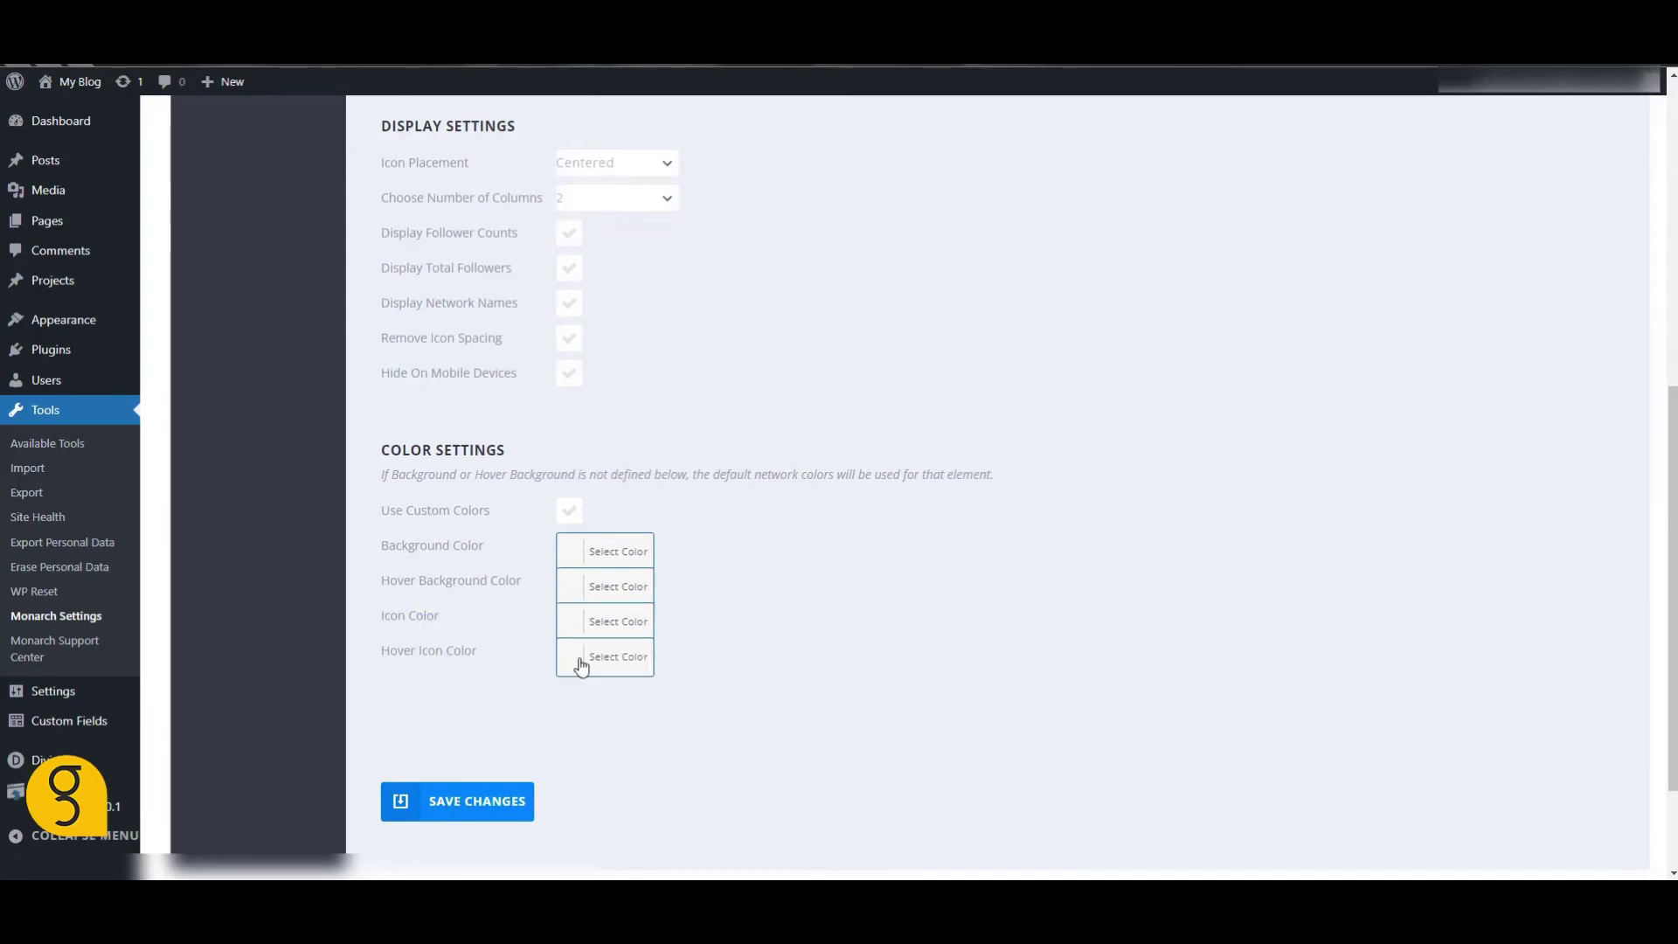
{"action": "scroll", "coordinate": [572, 683], "scroll_direction": "up", "scroll_amount": 5}
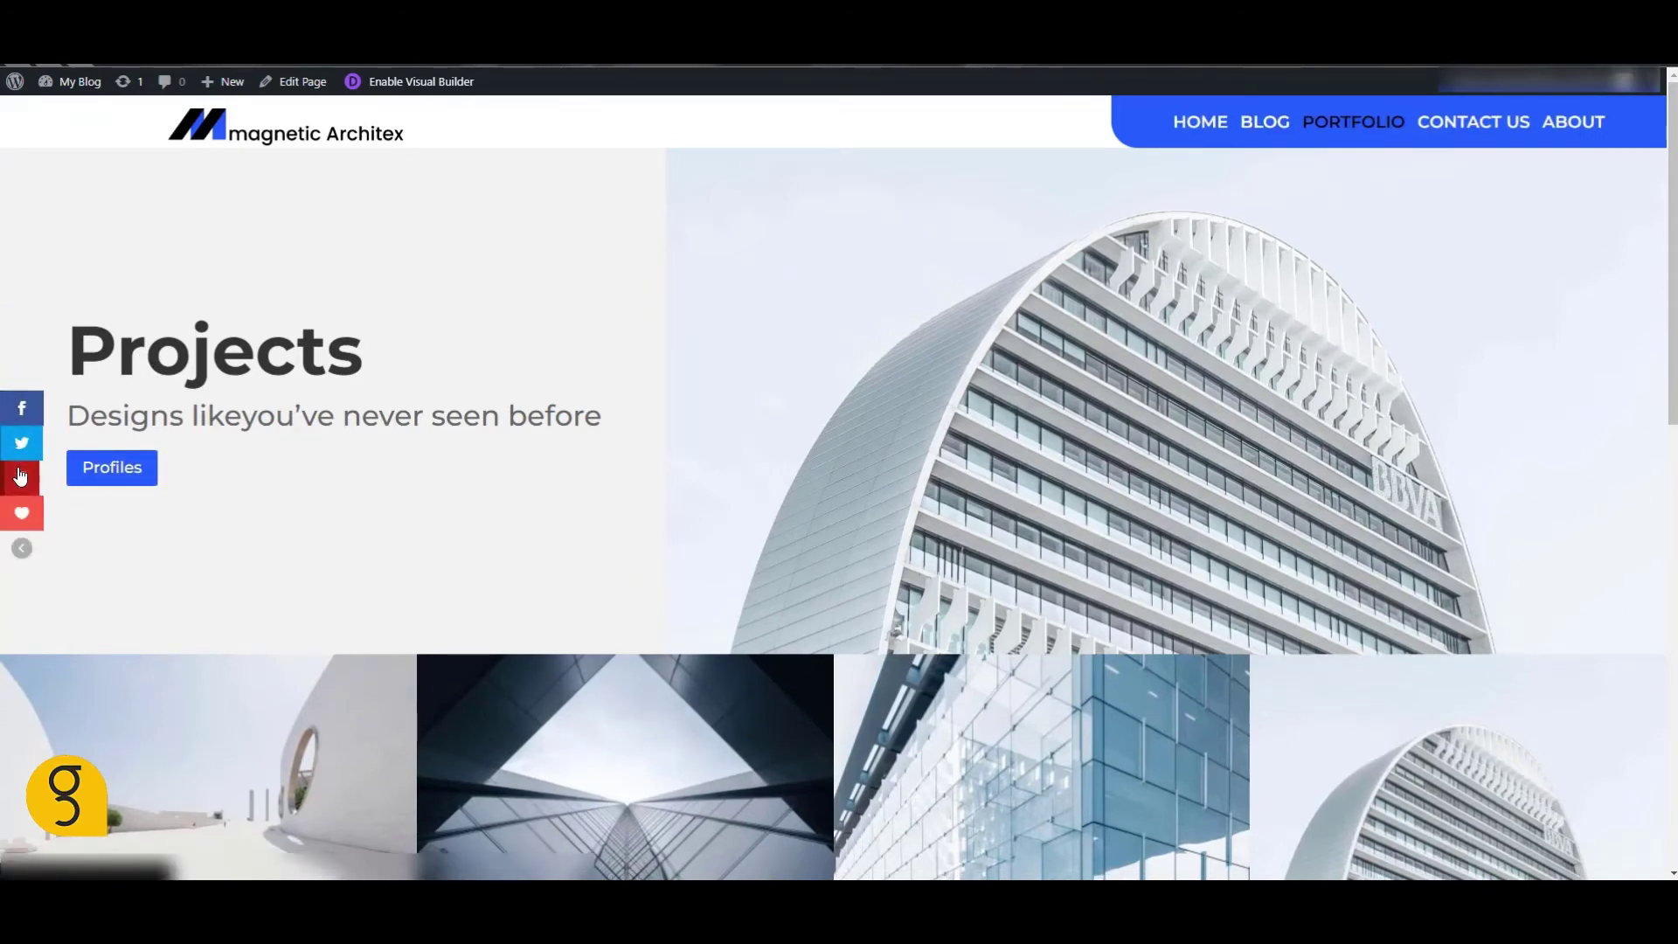
- Scroll the Portfolio page to check the floating Monarch share sidebar
{"action": "scroll", "coordinate": [79, 588], "scroll_direction": "down", "scroll_amount": 4}
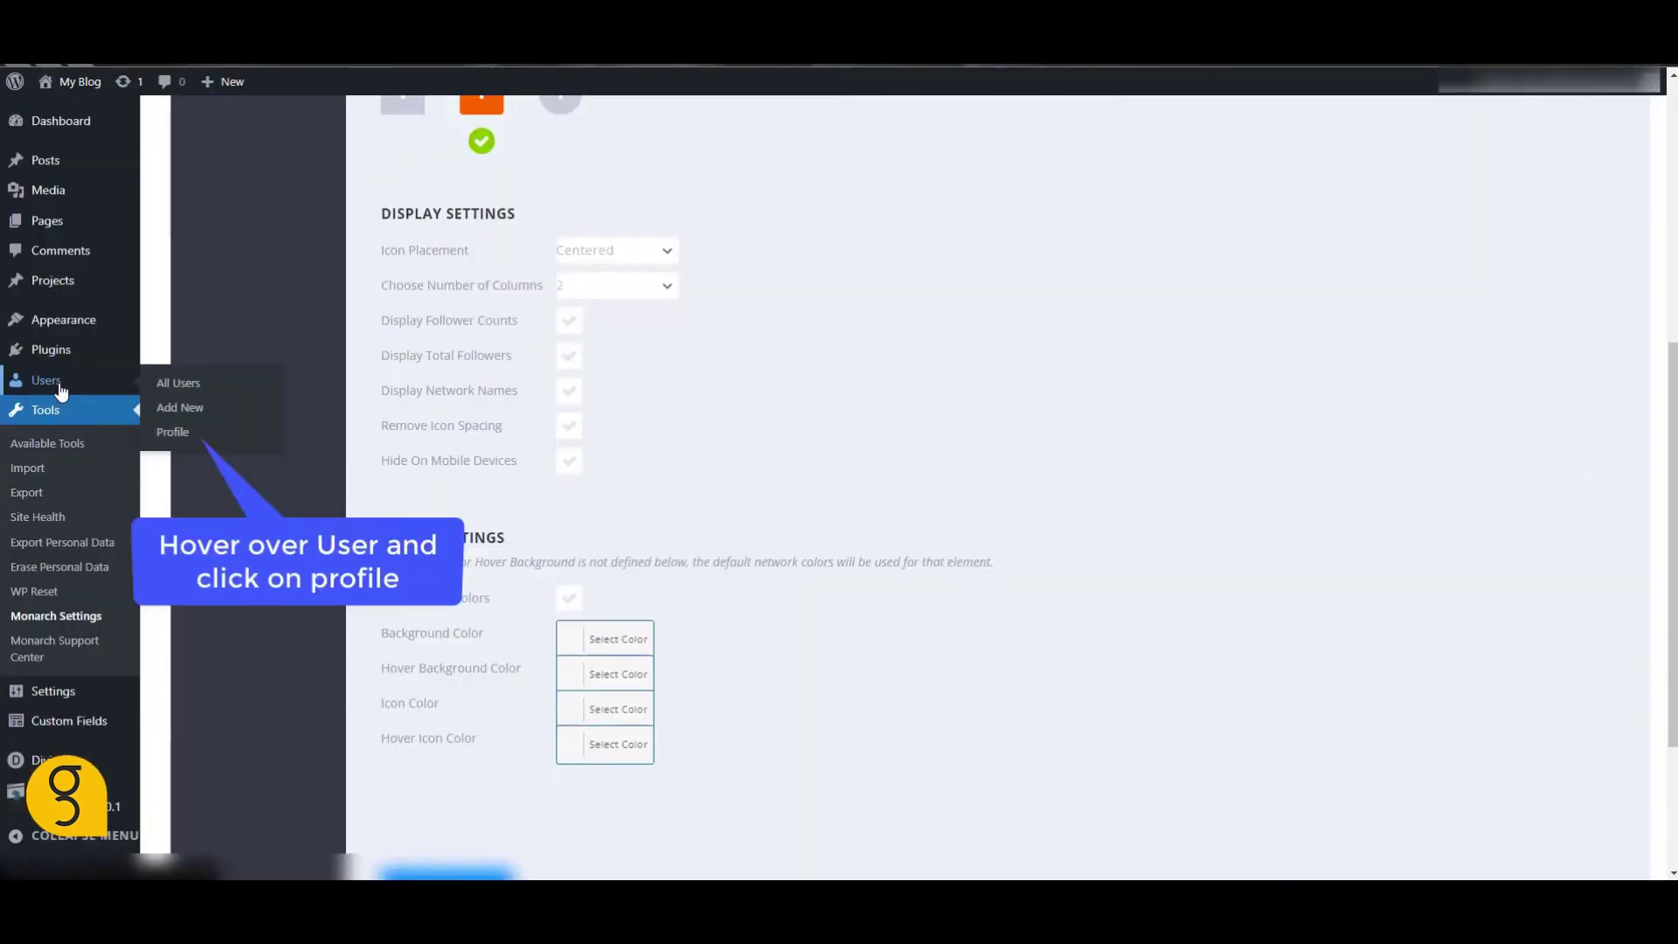
- Upload blogger 1.png as the profile avatar and update the profile
{"action": "left_click", "coordinate": [178, 435]}
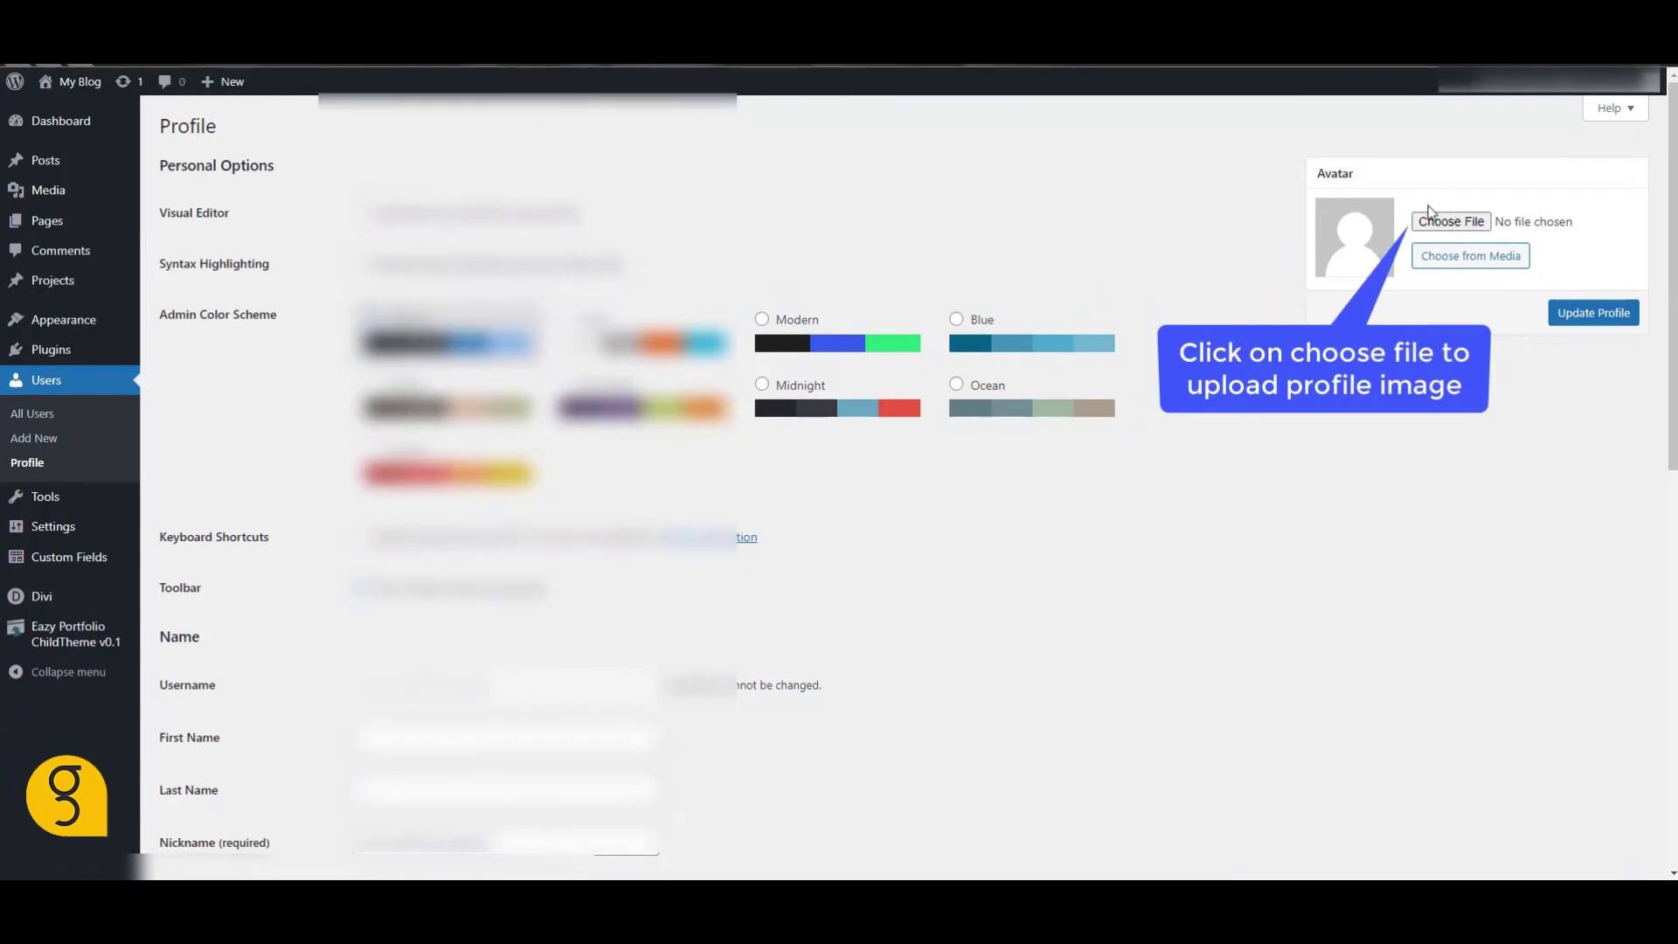
{"action": "scroll", "coordinate": [747, 562], "scroll_direction": "down", "scroll_amount": 2}
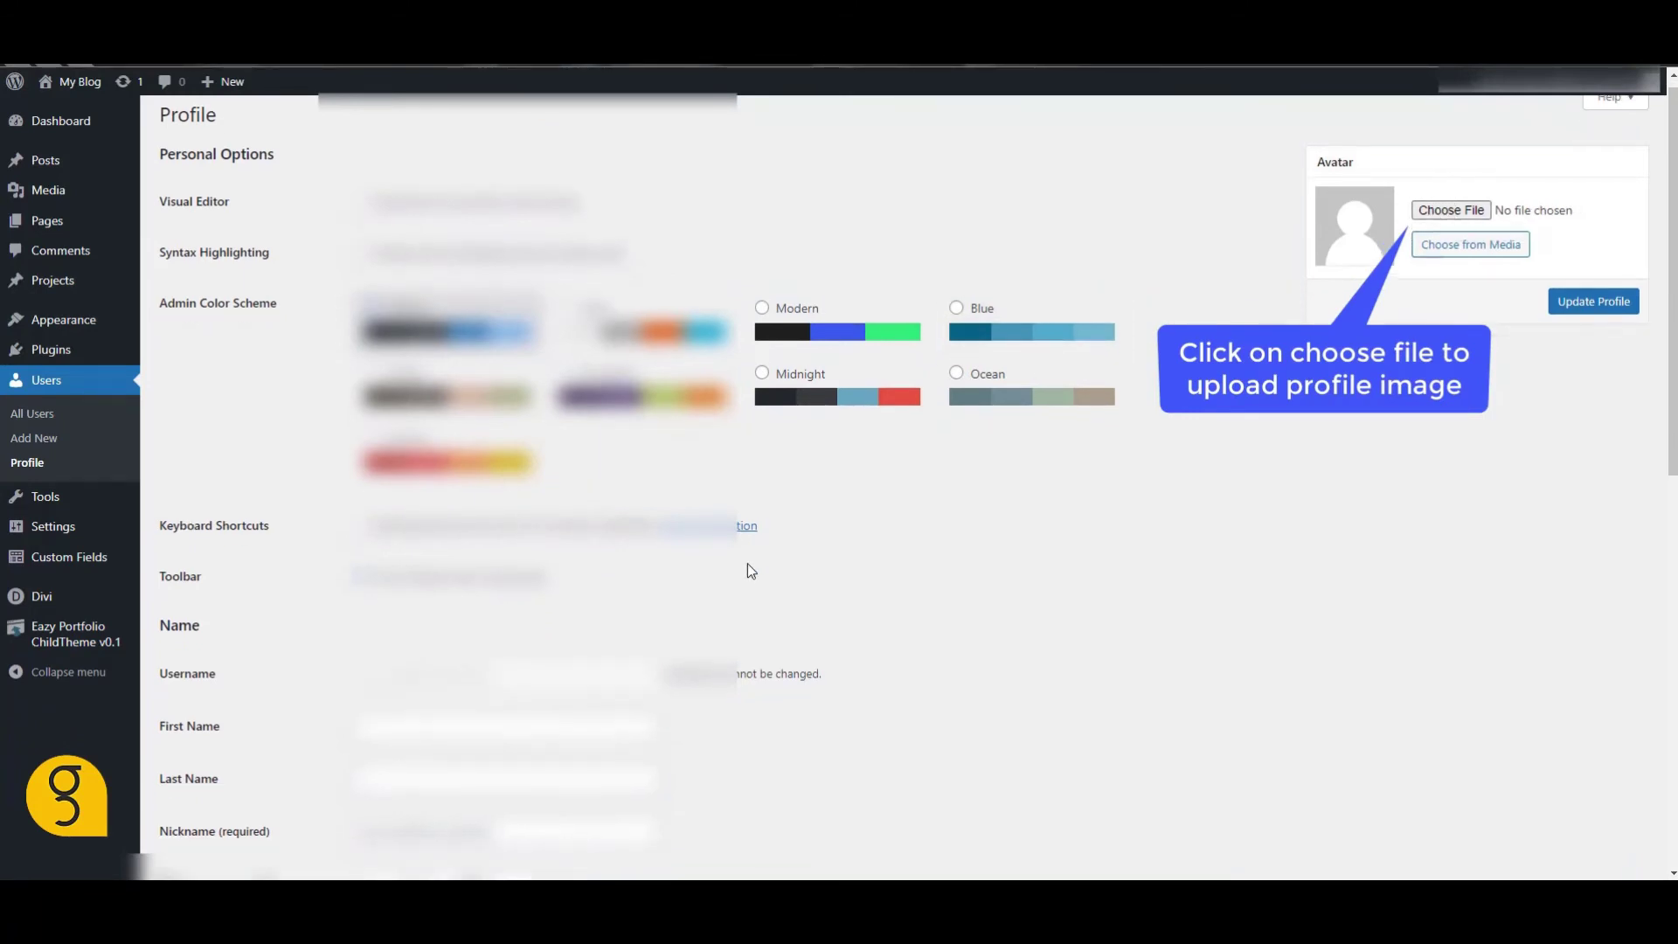
{"action": "scroll", "coordinate": [747, 563], "scroll_direction": "up", "scroll_amount": 2}
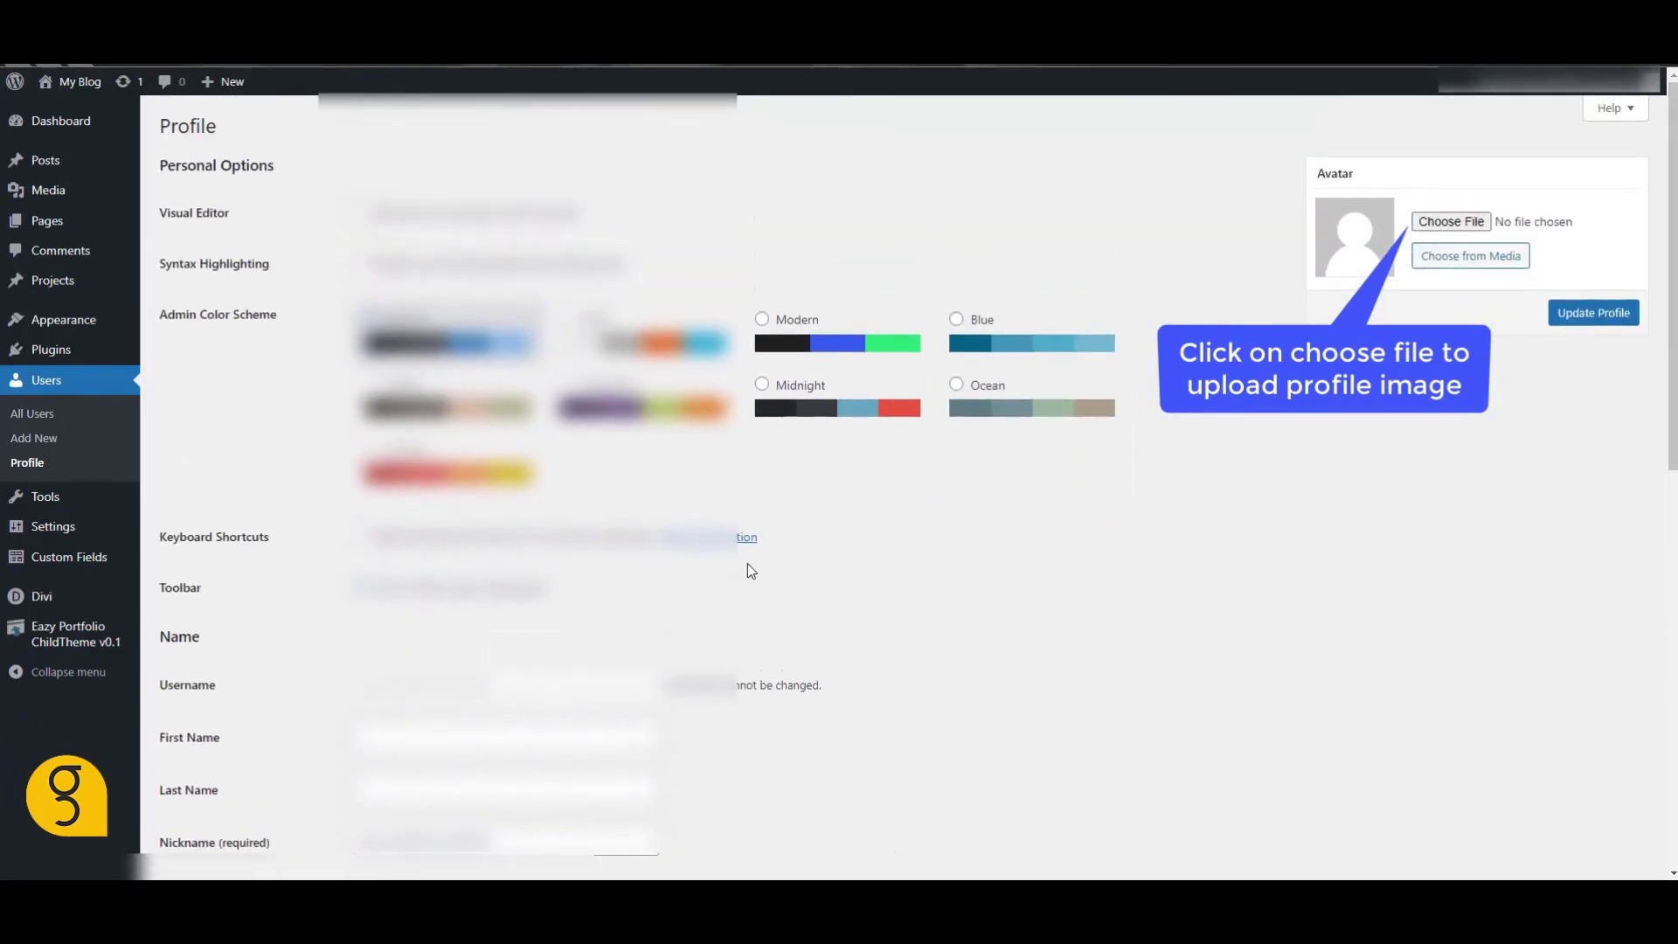
{"action": "left_click", "coordinate": [1434, 223]}
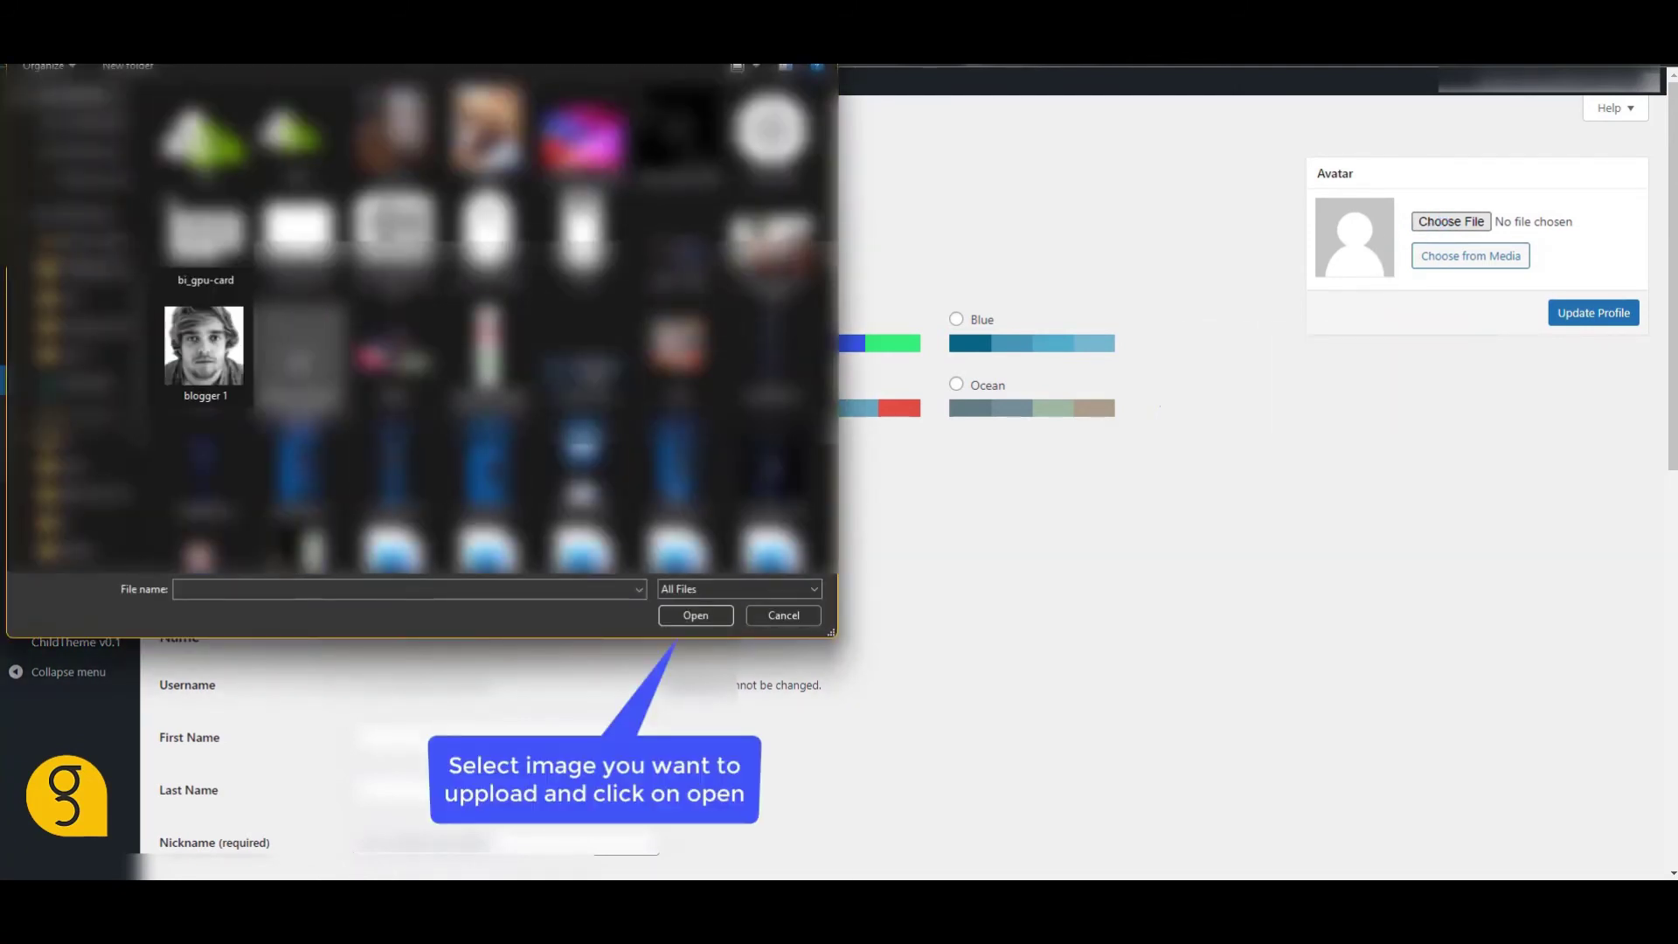
{"action": "left_click", "coordinate": [234, 343]}
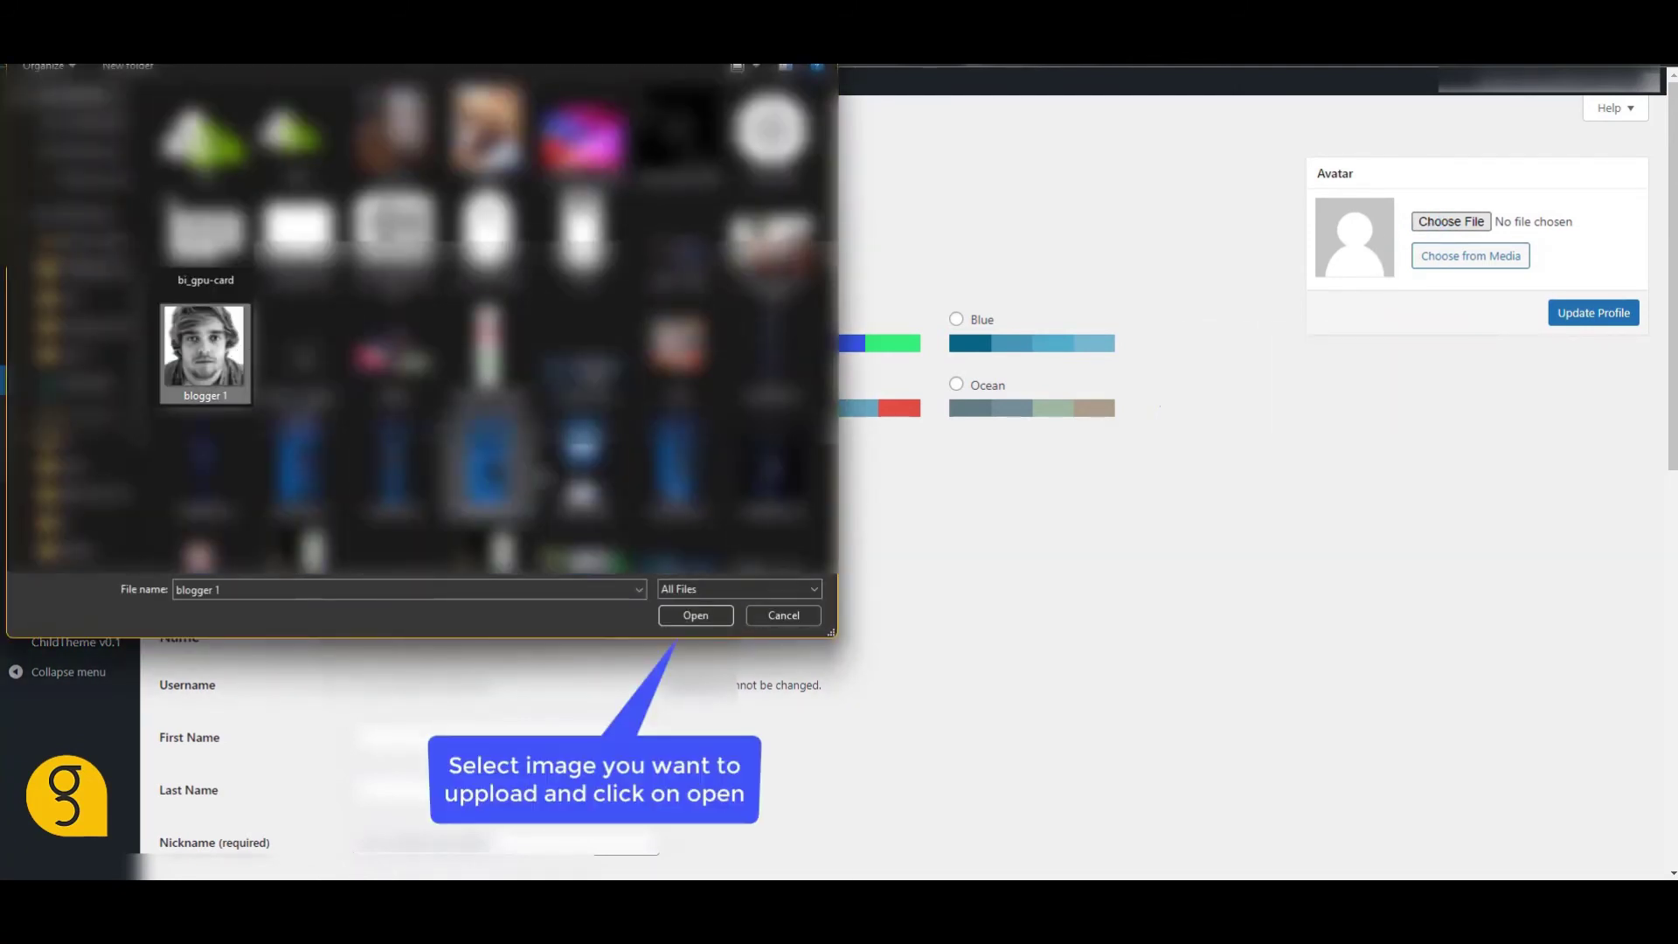
{"action": "left_click", "coordinate": [705, 619]}
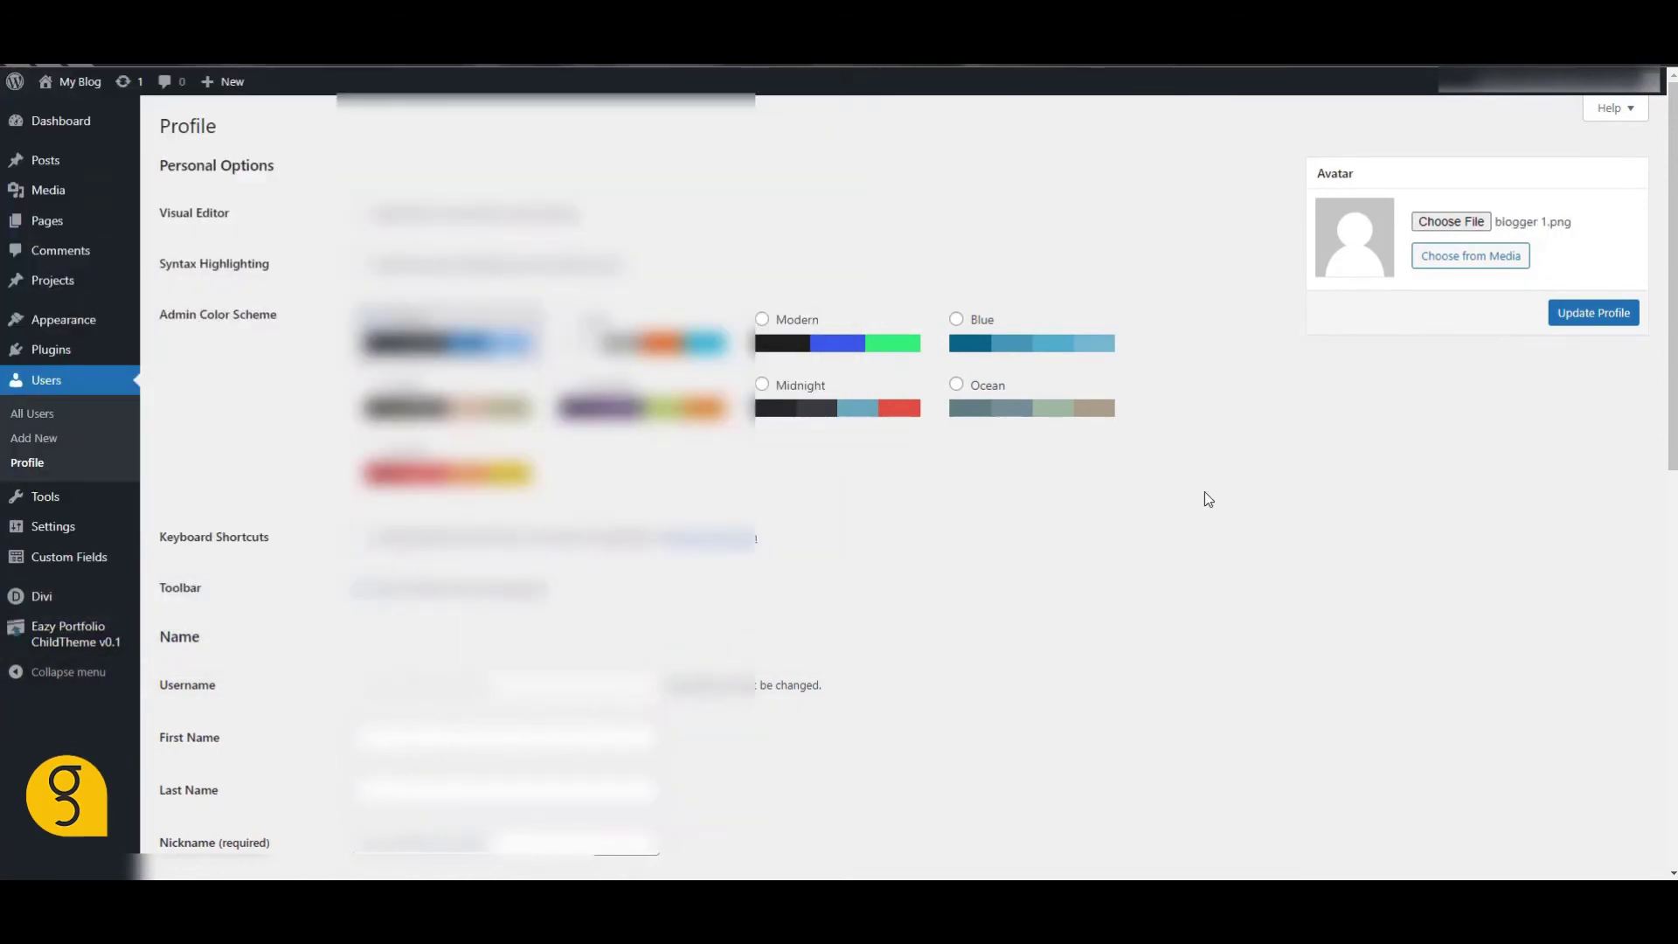
{"action": "left_click", "coordinate": [1568, 318]}
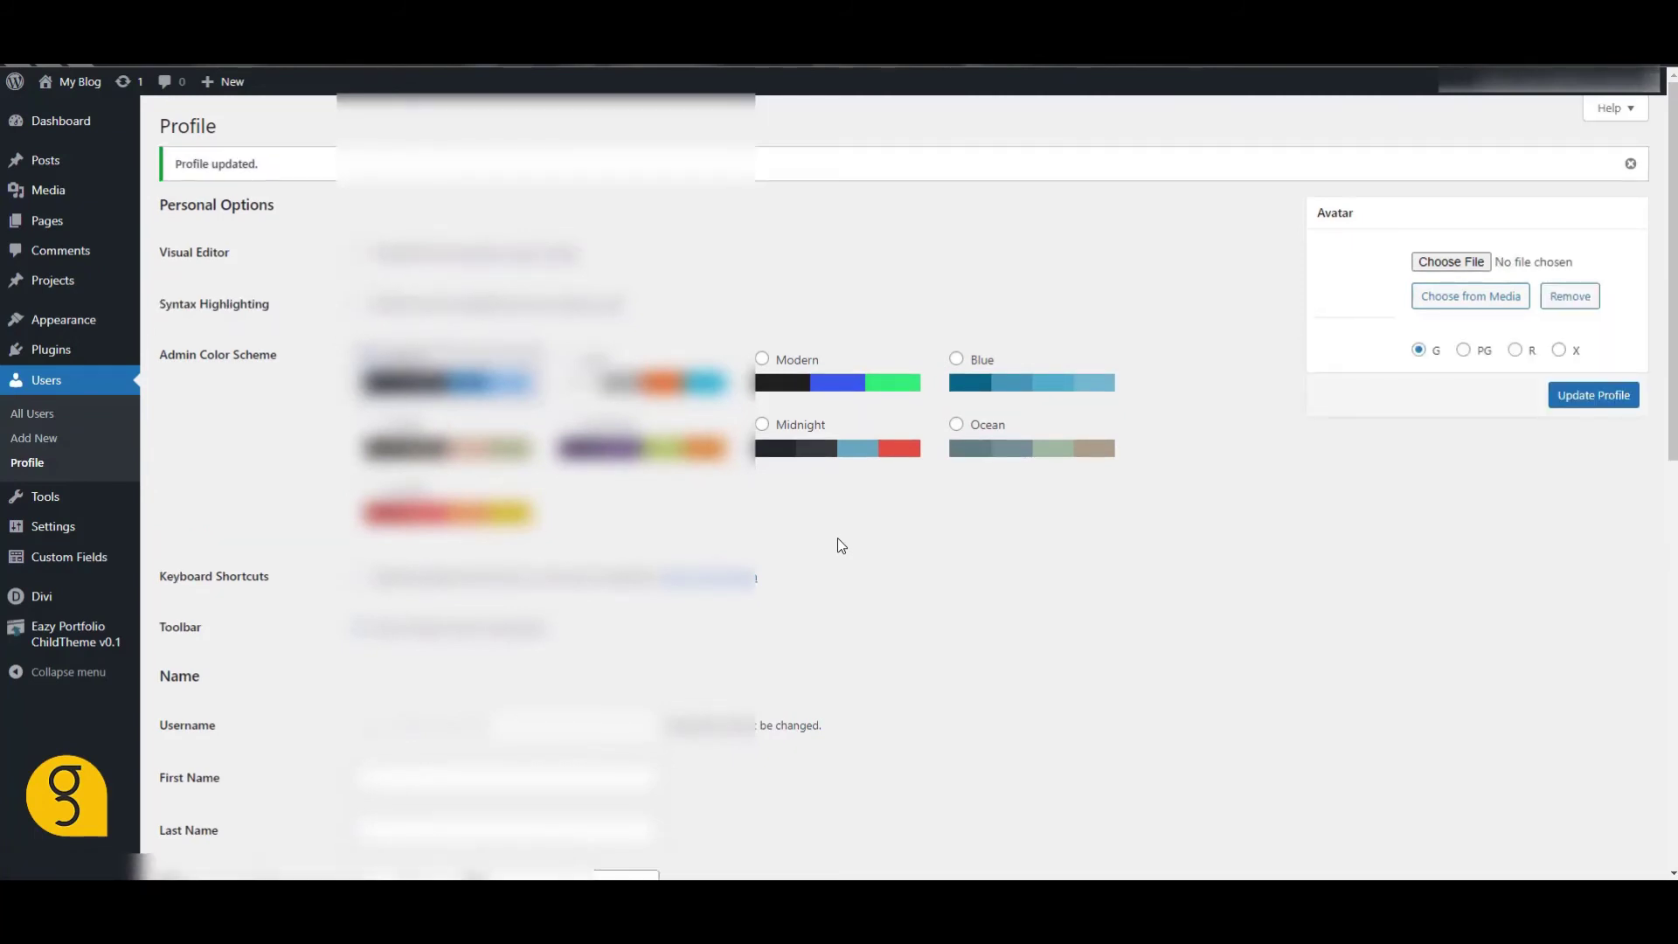
- Scroll down the updated profile to the empty Biographical Info field
{"action": "scroll", "coordinate": [804, 581], "scroll_direction": "down", "scroll_amount": 1}
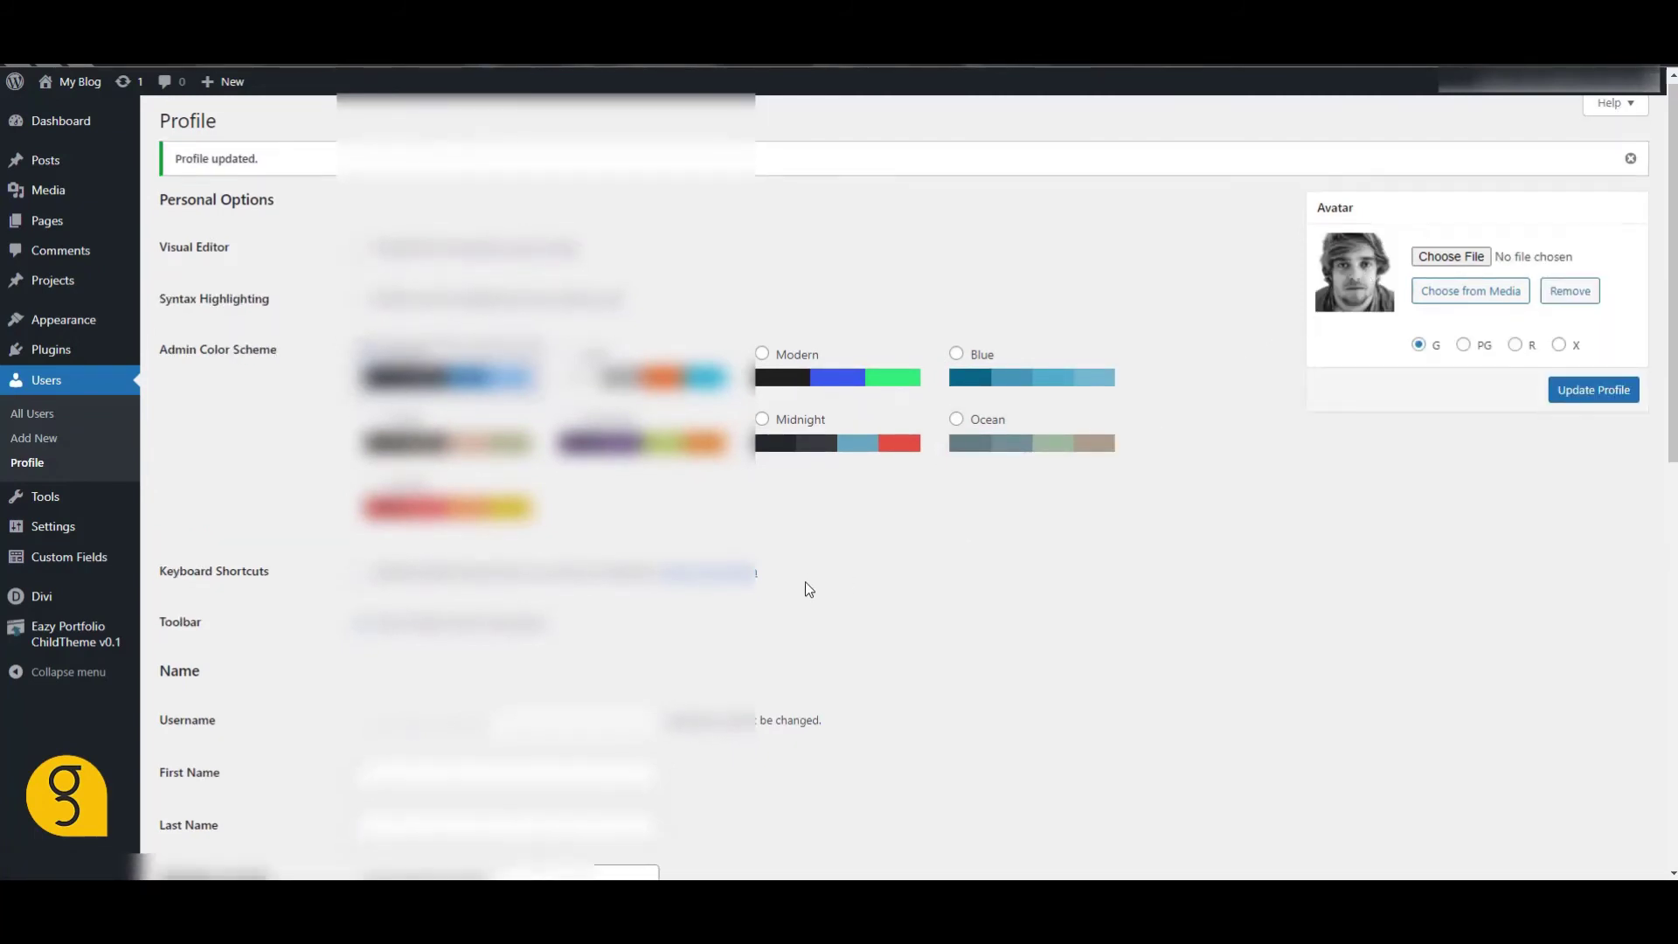
{"action": "scroll", "coordinate": [805, 581], "scroll_direction": "down", "scroll_amount": 10}
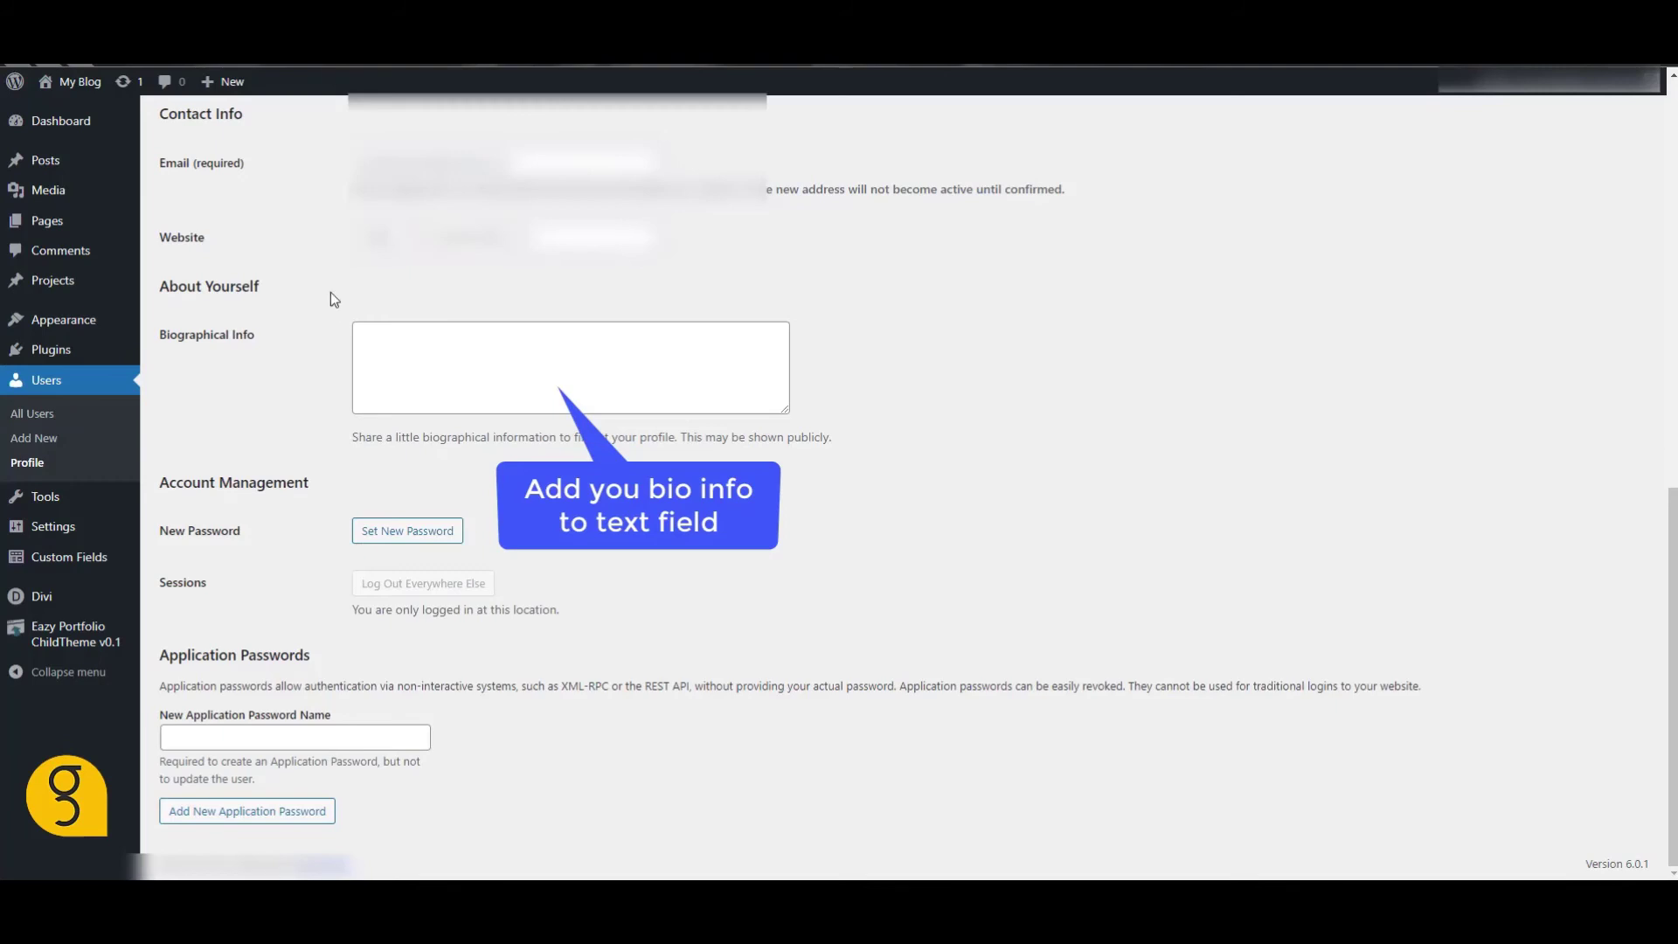
- Paste a Lorem ipsum paragraph into Biographical Info and update the profile
{"action": "left_click", "coordinate": [439, 342]}
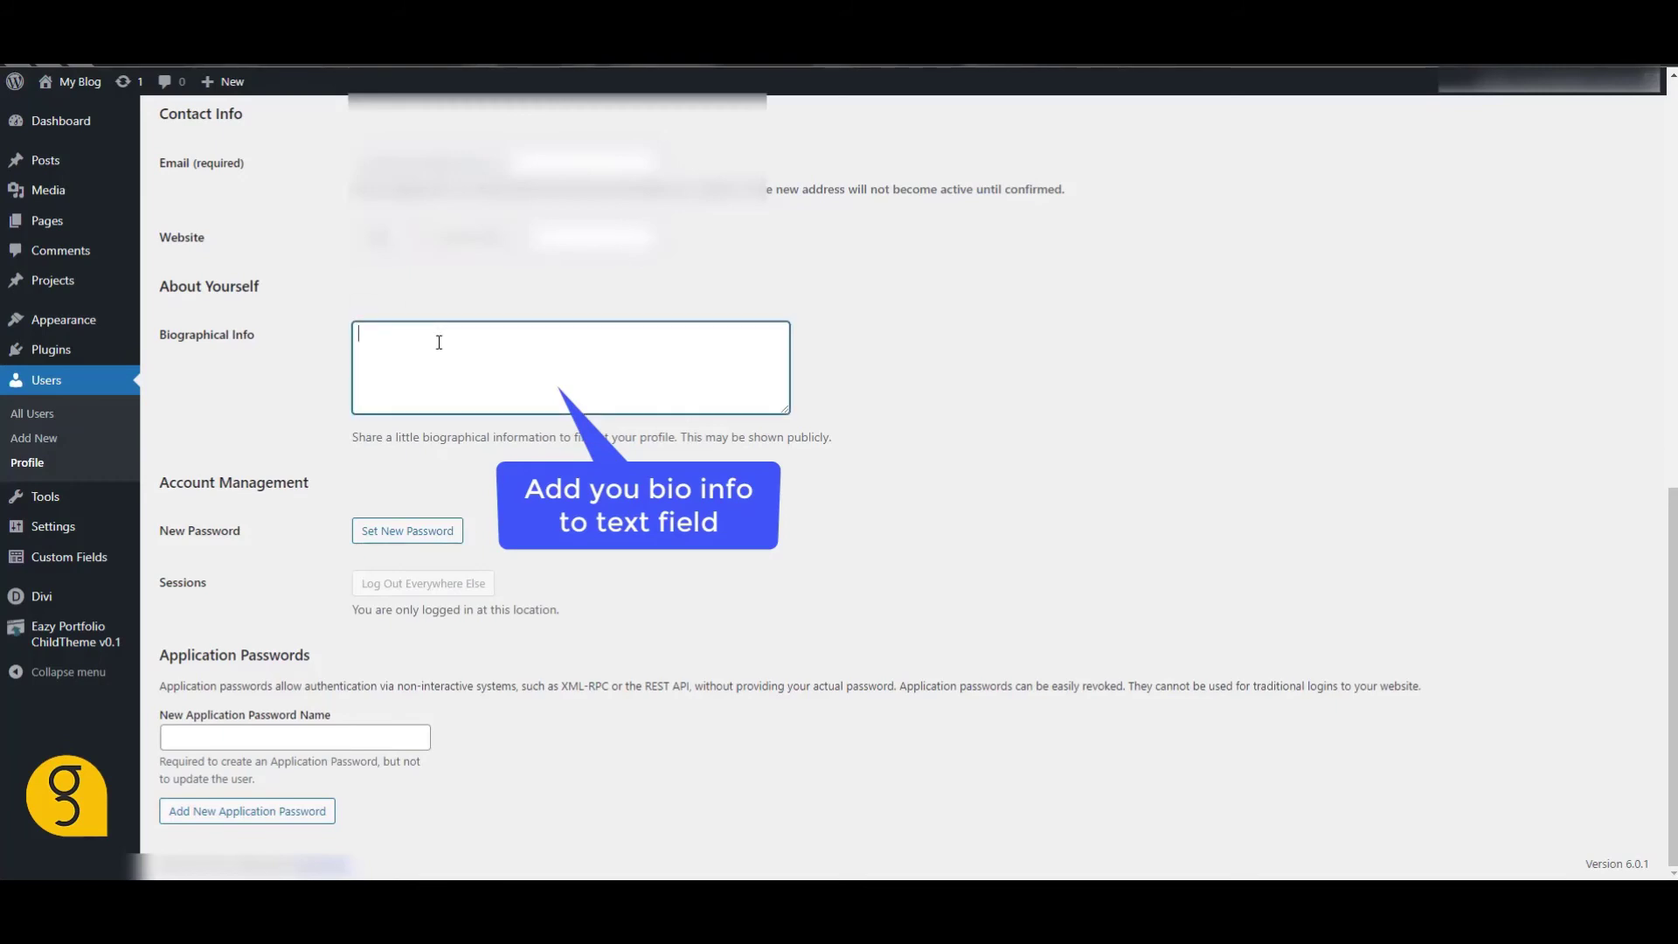
{"action": "type", "text": "Lorem ipsum dolor sit amet, consectetuer adipiscing elit. Donec odio. Quisque volutpat mattis eros. Nullam malesuada erat ut turpis. Suspendisse urna nibh, viverra non, semper suscipit, posuere a, pede."}
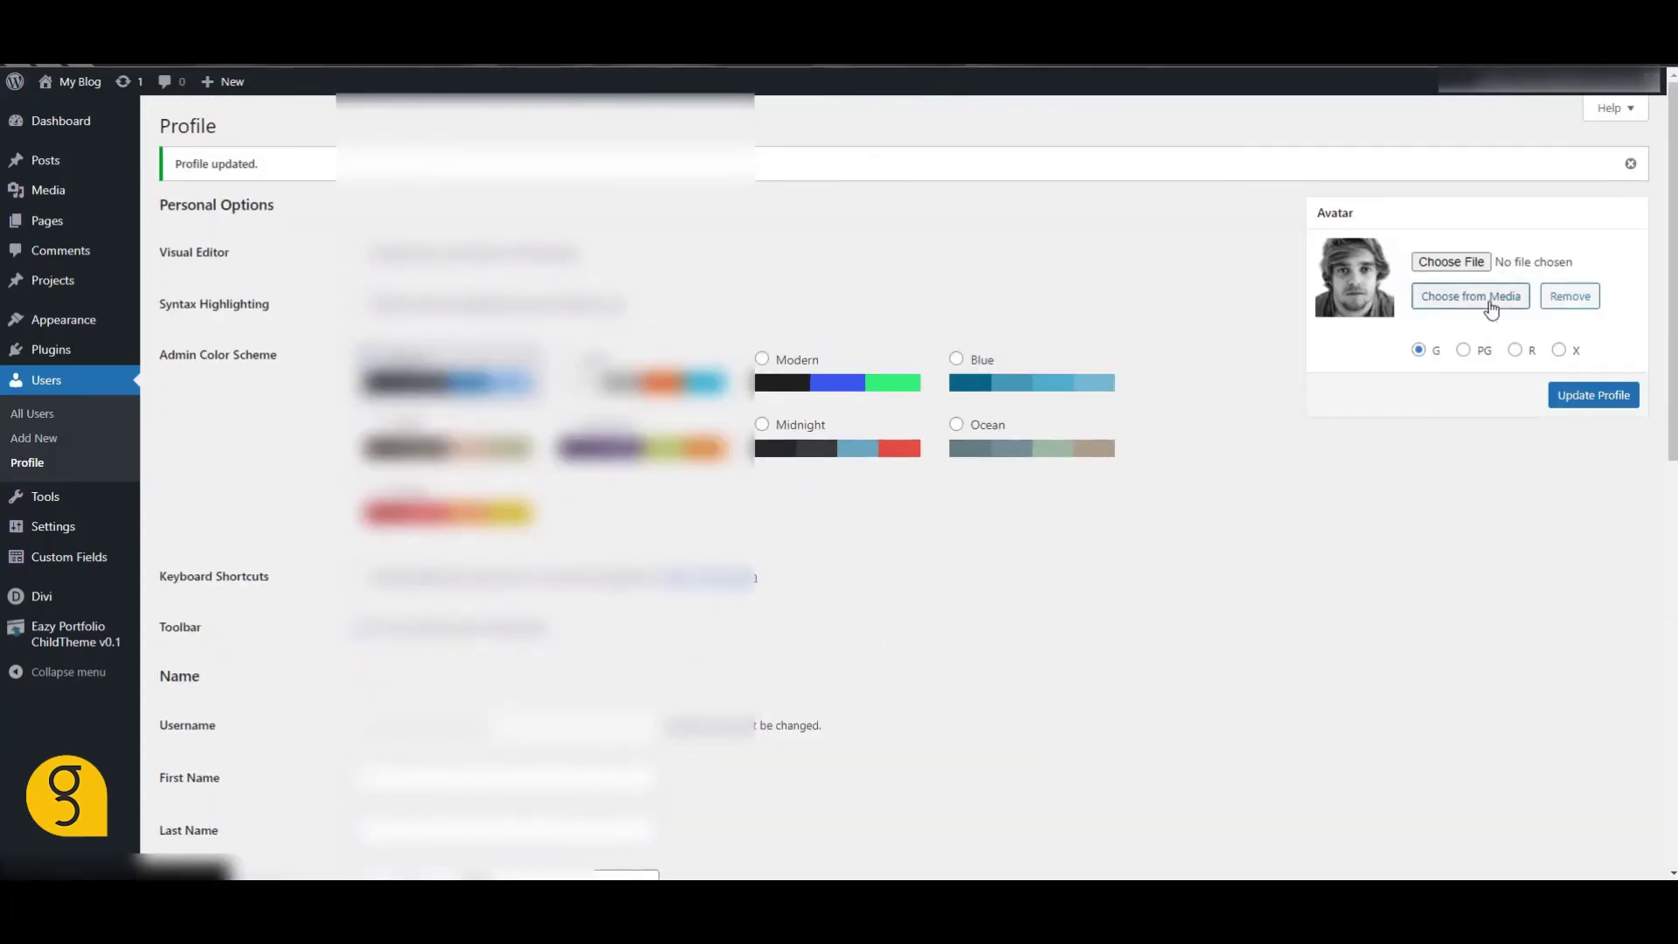
{"action": "left_click", "coordinate": [1570, 402]}
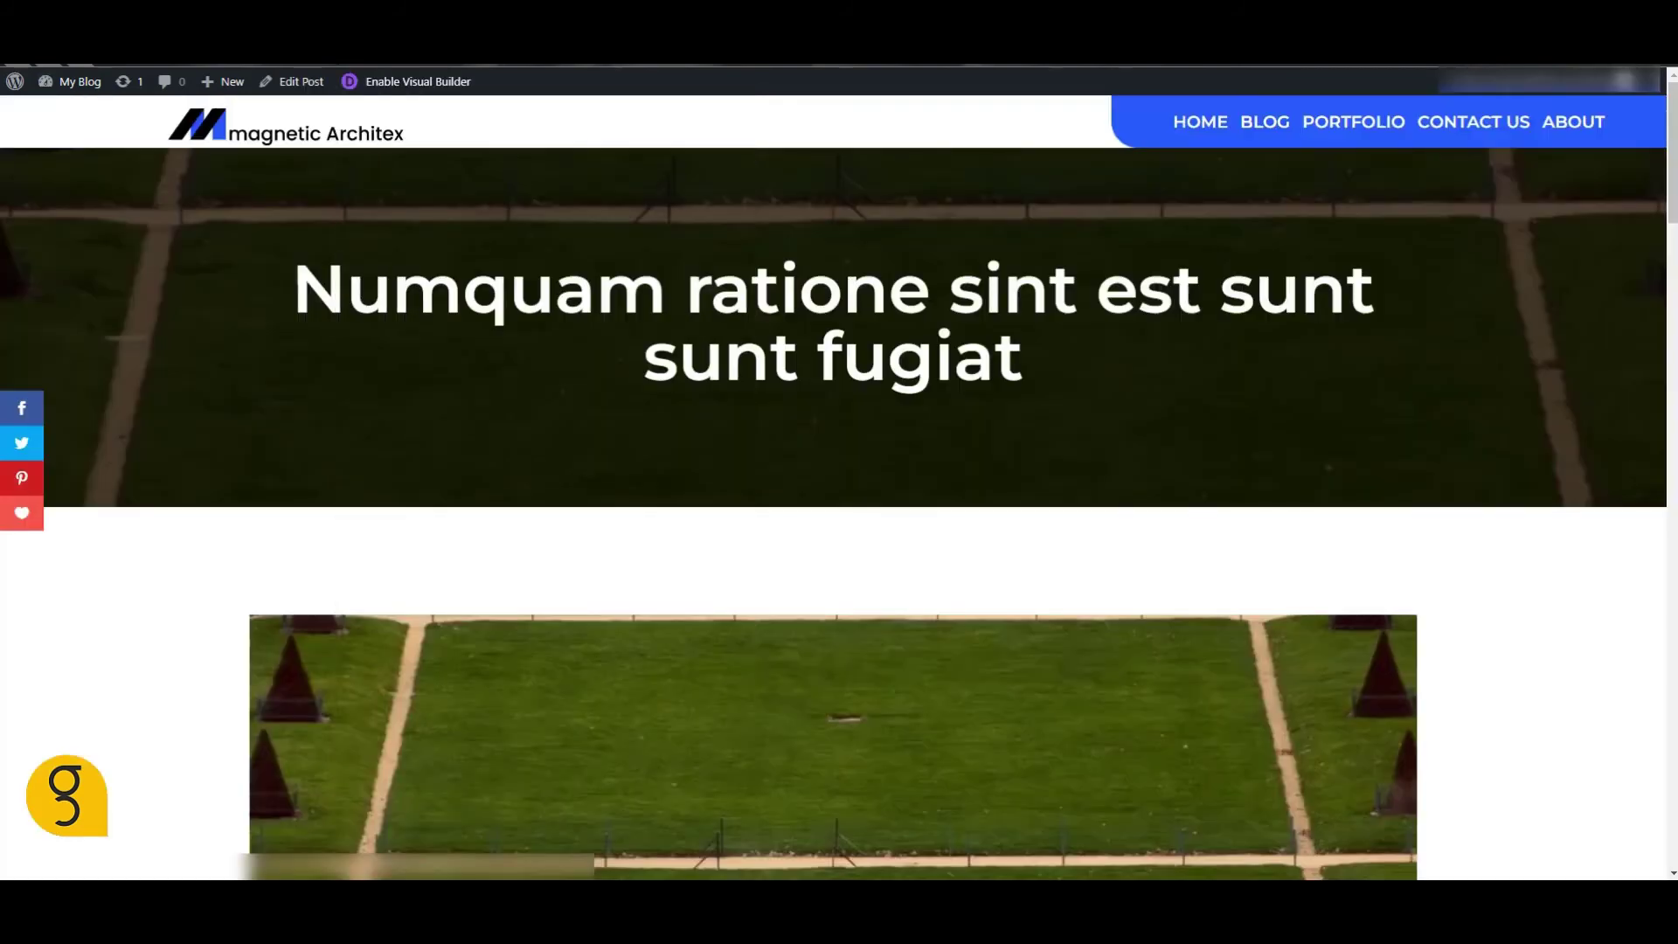
- Scroll through the blog post past the share buttons to the author box, new profile photo and Related Post
{"action": "scroll", "coordinate": [379, 453], "scroll_direction": "down", "scroll_amount": 5}
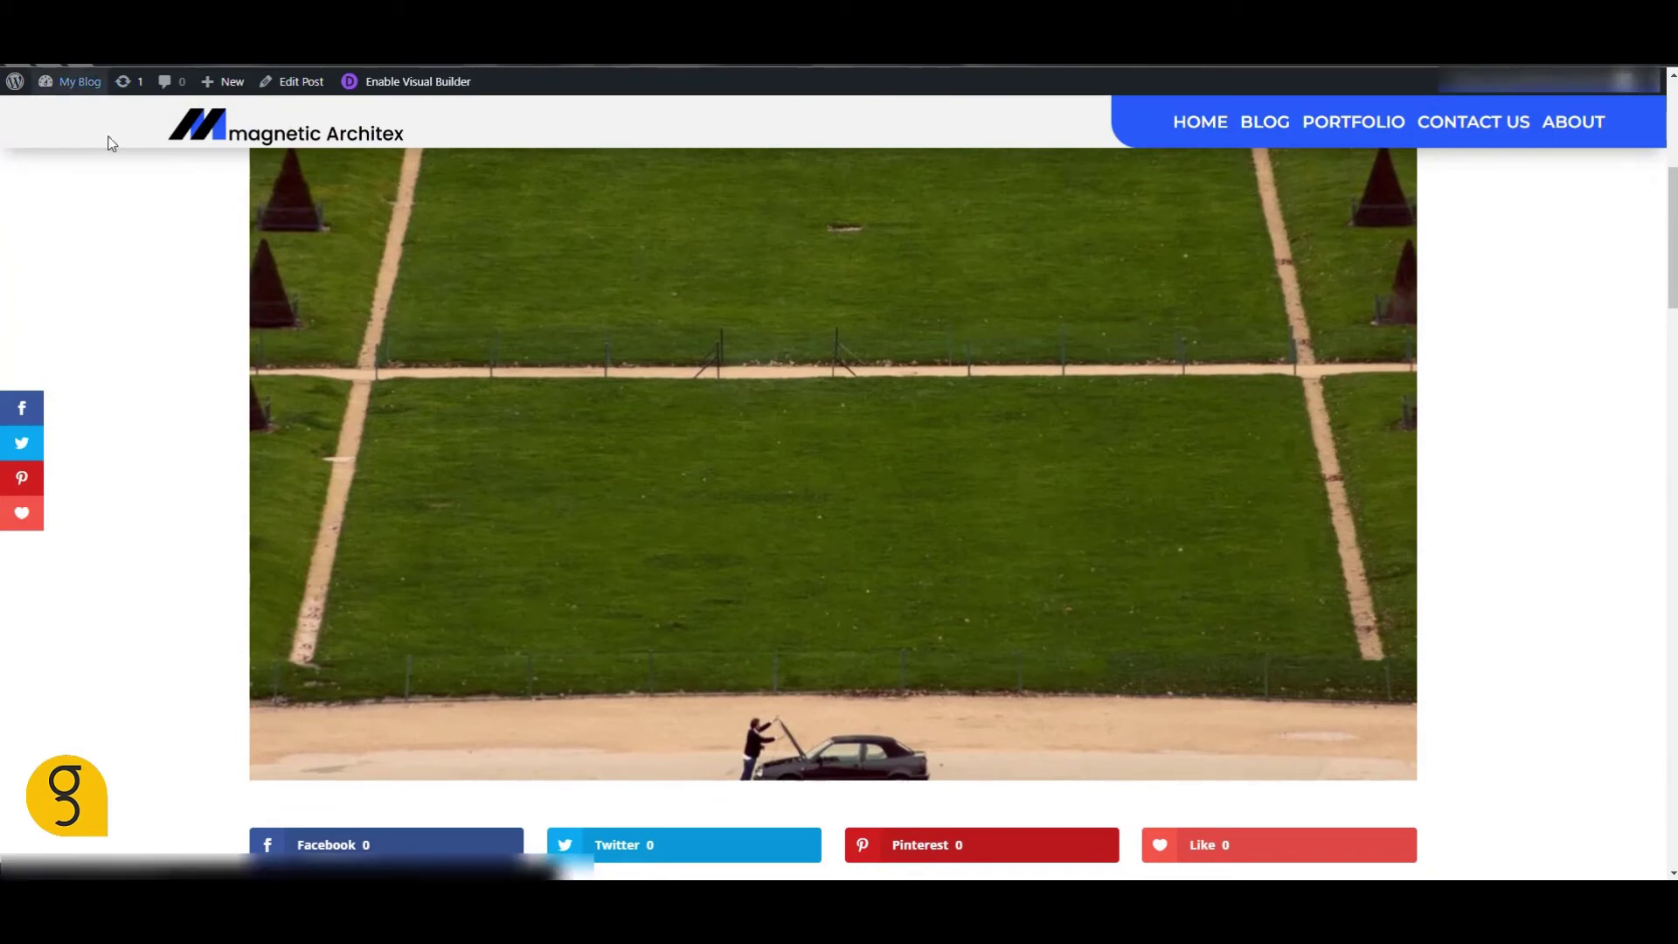
{"action": "scroll", "coordinate": [201, 382], "scroll_direction": "down", "scroll_amount": 5}
{"action": "scroll", "coordinate": [199, 385], "scroll_direction": "down", "scroll_amount": 4}
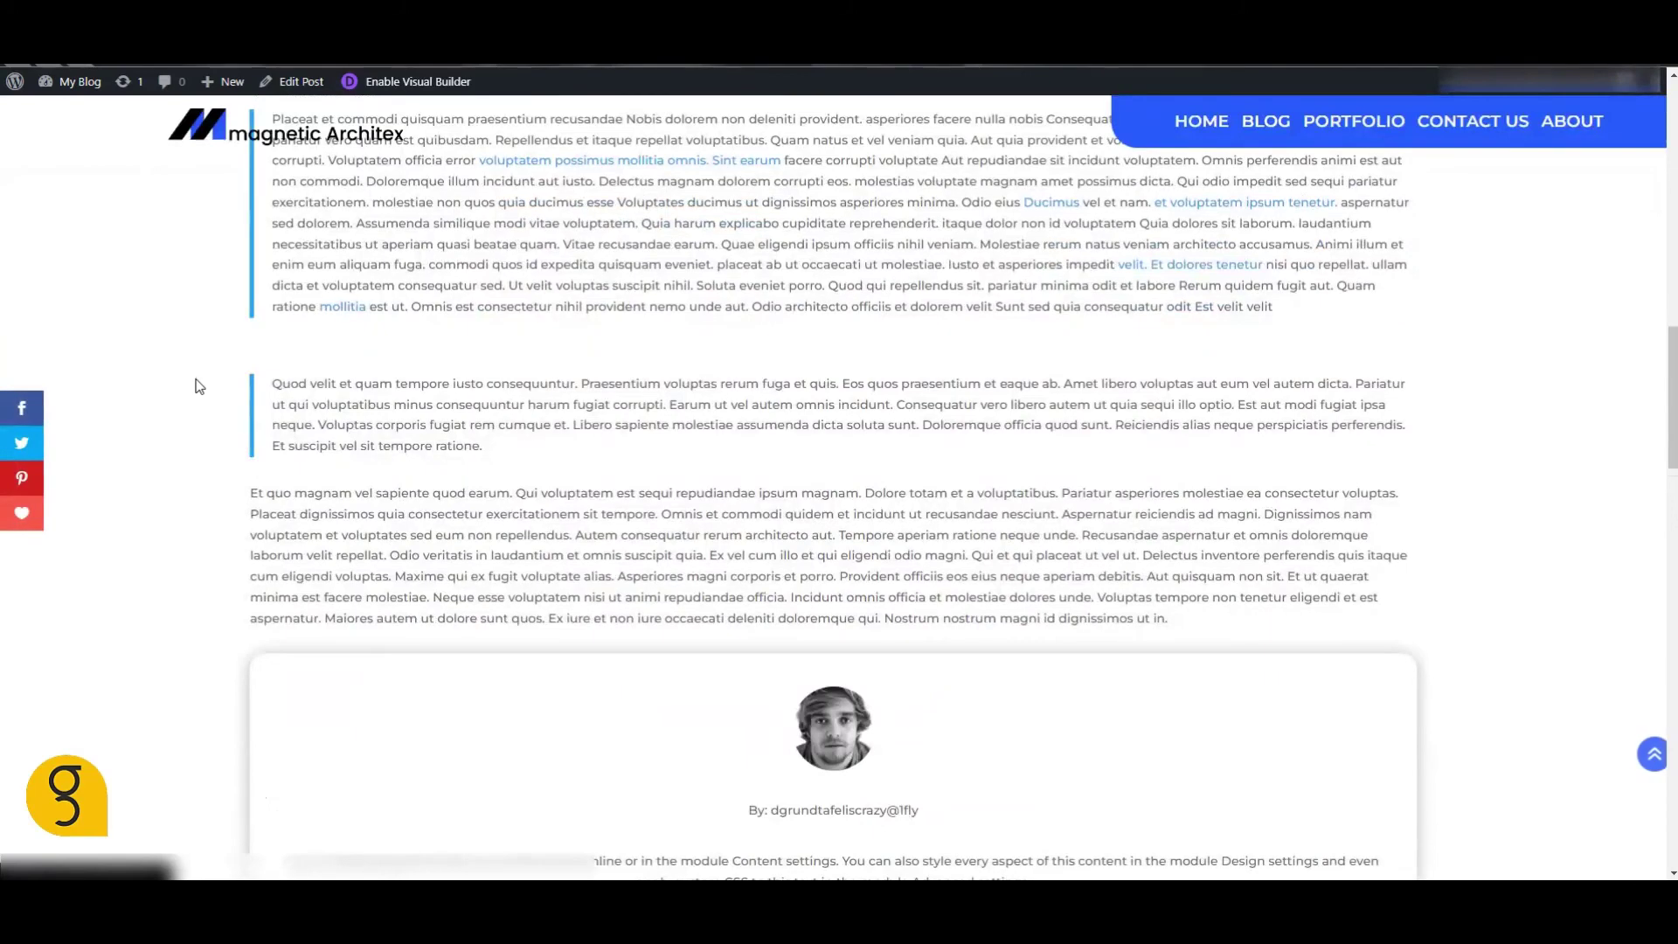
{"action": "scroll", "coordinate": [199, 385], "scroll_direction": "down", "scroll_amount": 3}
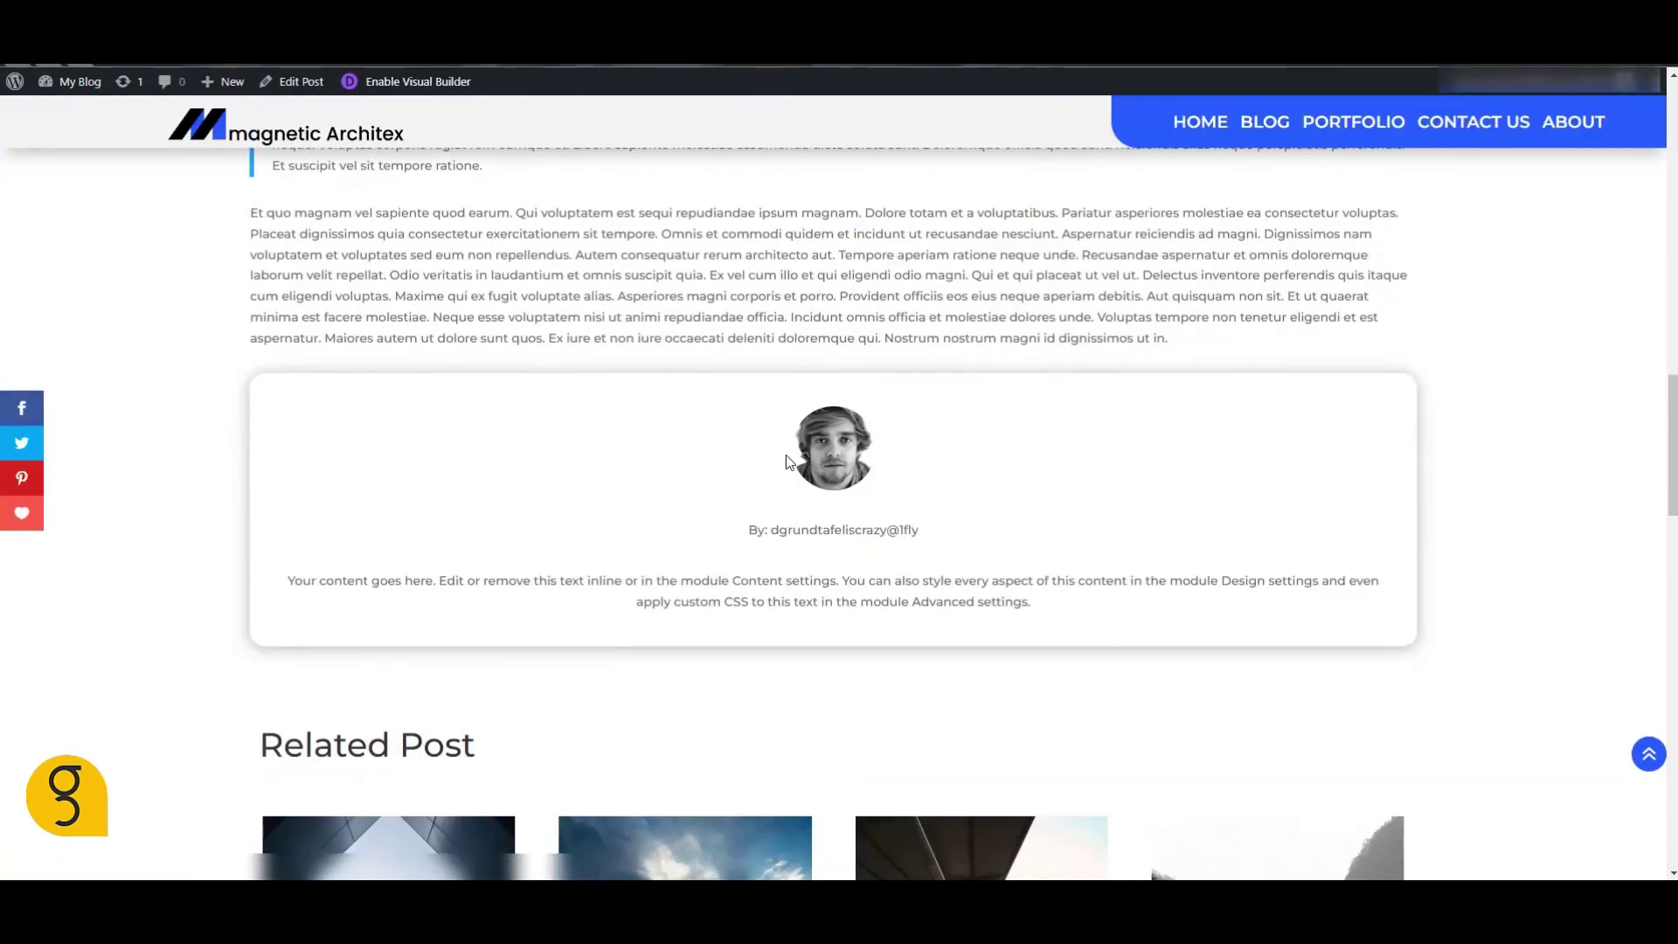
{"action": "scroll", "coordinate": [821, 447], "scroll_direction": "up", "scroll_amount": 2}
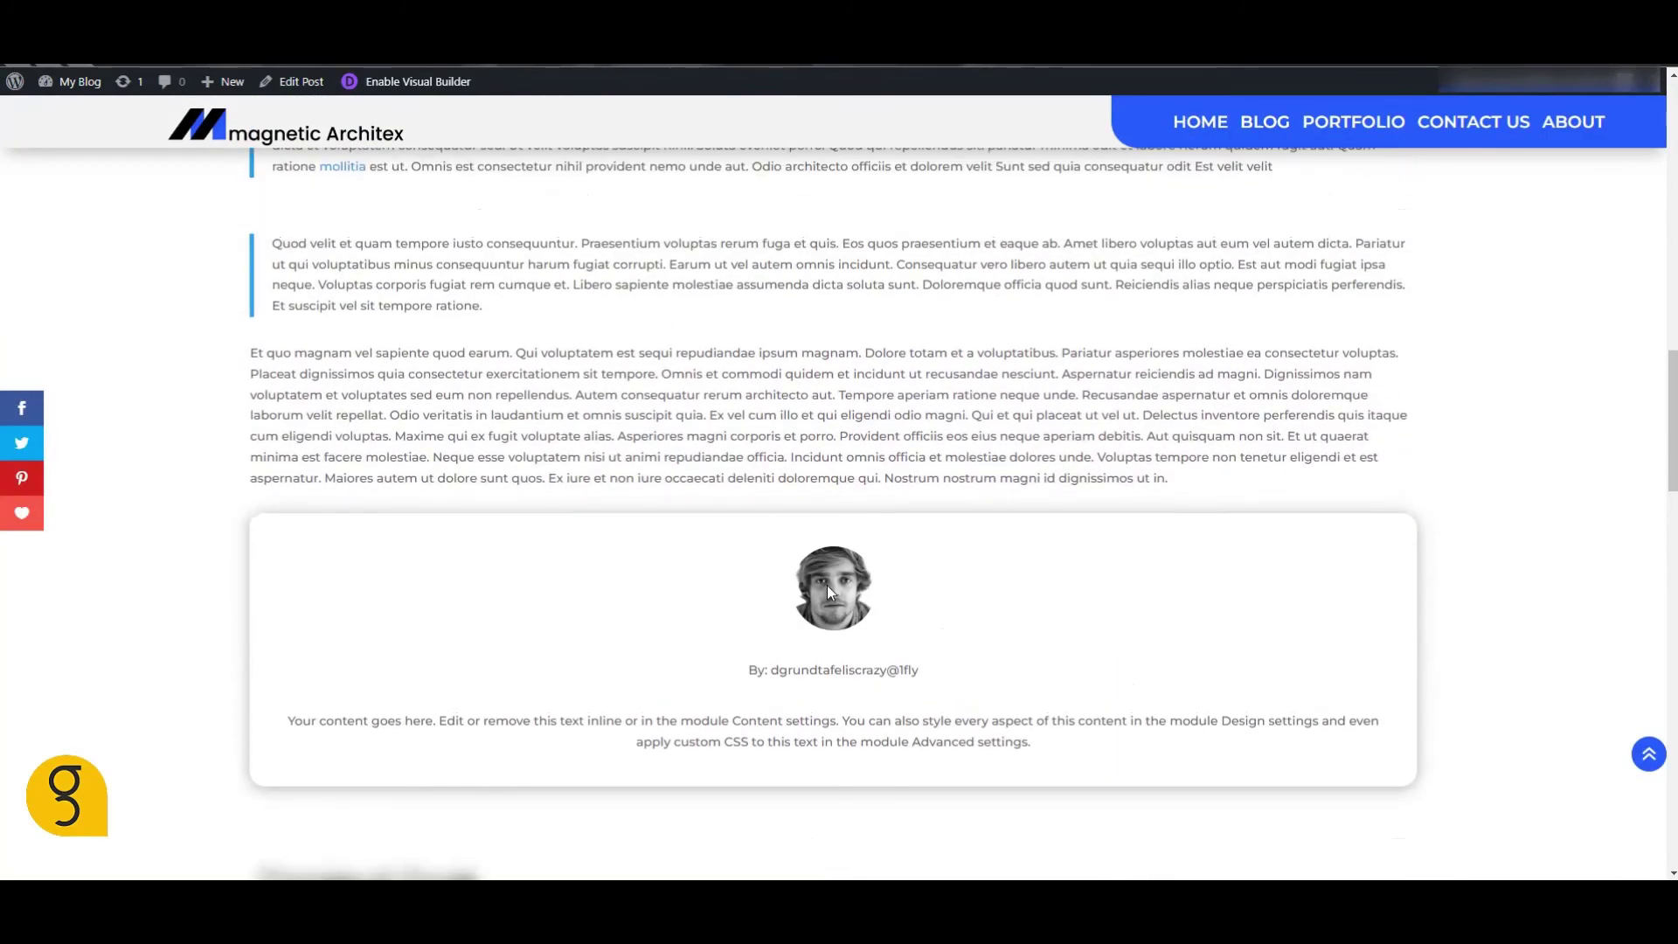
{"action": "scroll", "coordinate": [827, 585], "scroll_direction": "up", "scroll_amount": 1}
{"action": "scroll", "coordinate": [757, 619], "scroll_direction": "down", "scroll_amount": 4}
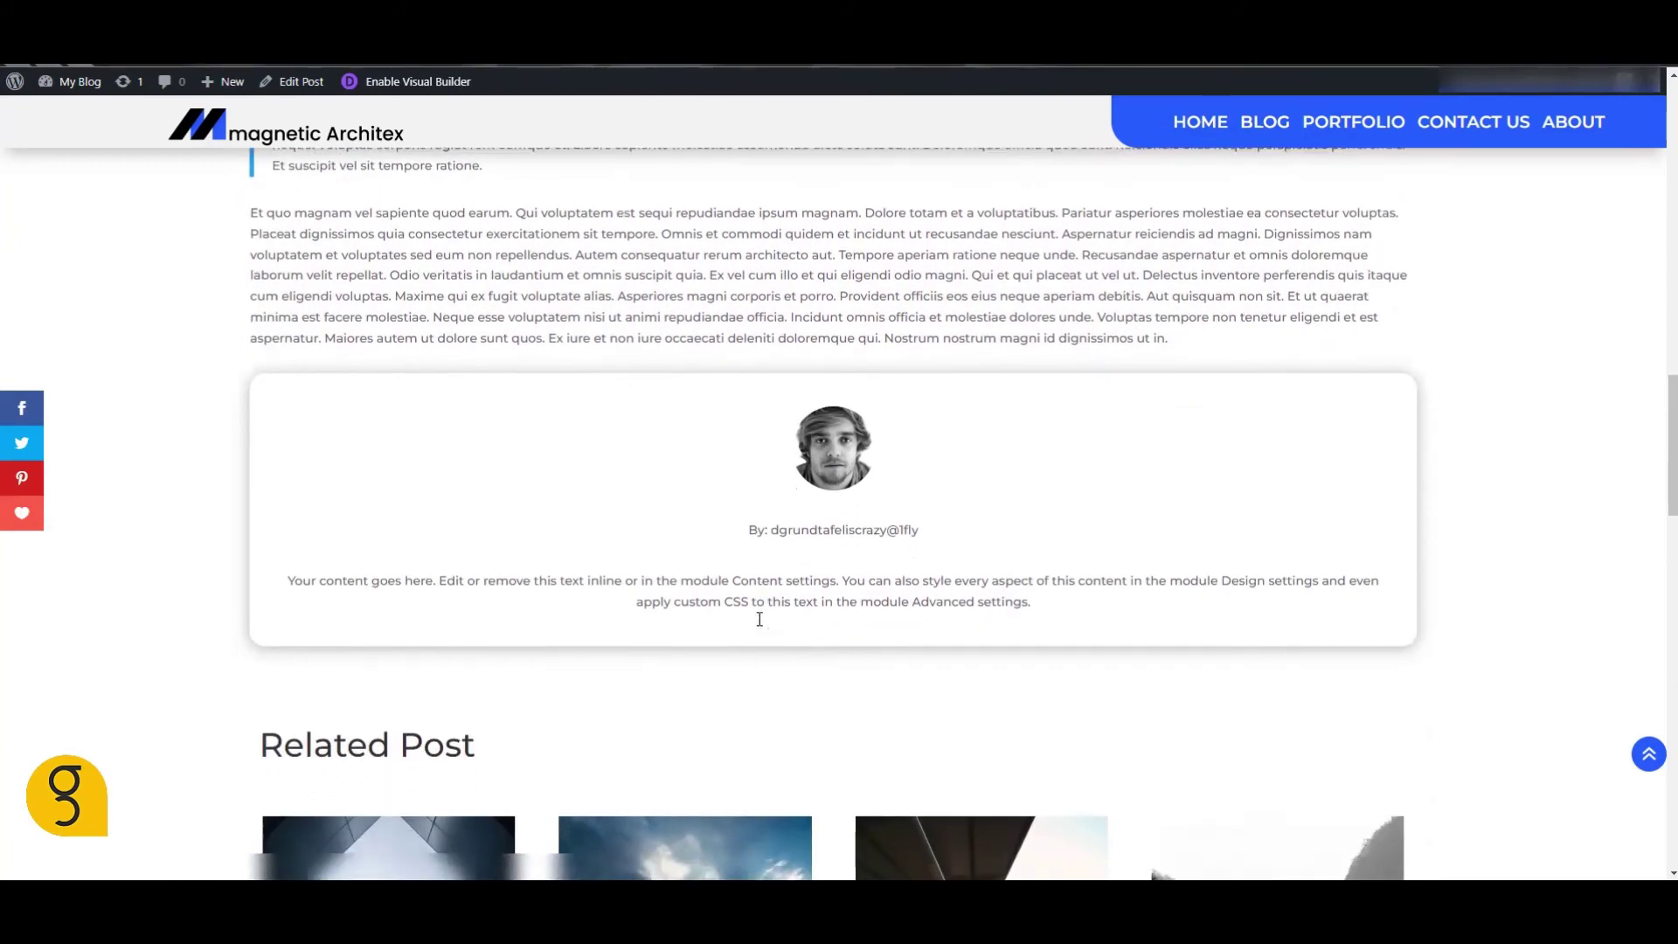
{"action": "scroll", "coordinate": [757, 619], "scroll_direction": "down", "scroll_amount": 3}
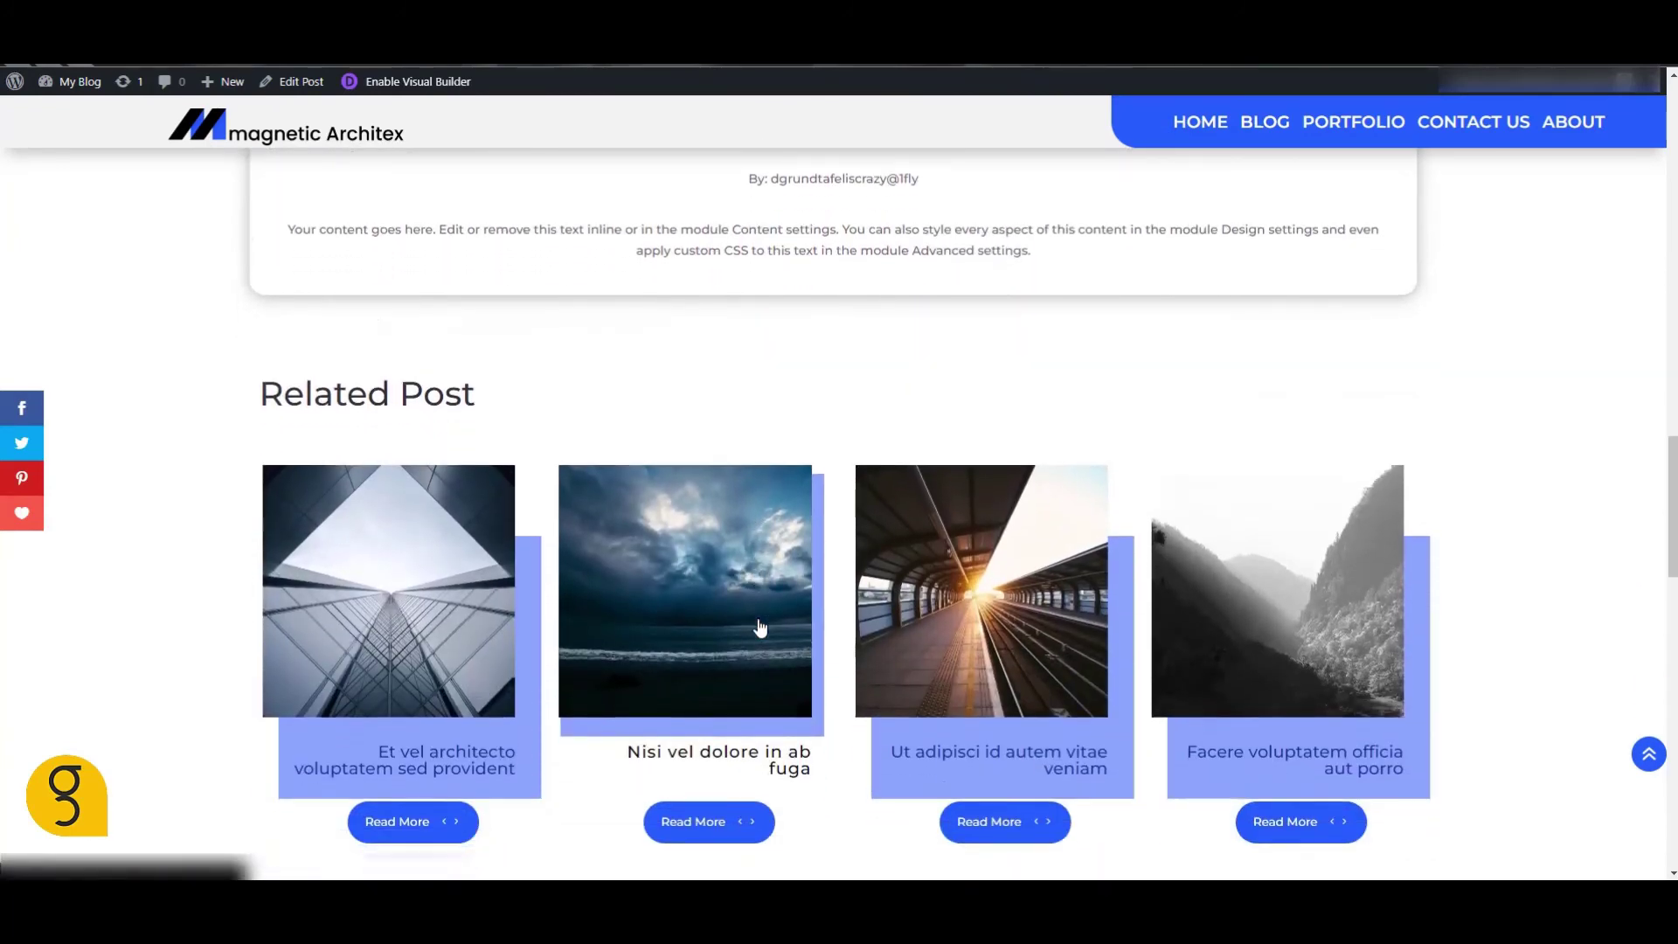
{"action": "scroll", "coordinate": [758, 618], "scroll_direction": "down", "scroll_amount": 4}
{"action": "scroll", "coordinate": [757, 618], "scroll_direction": "up", "scroll_amount": 8}
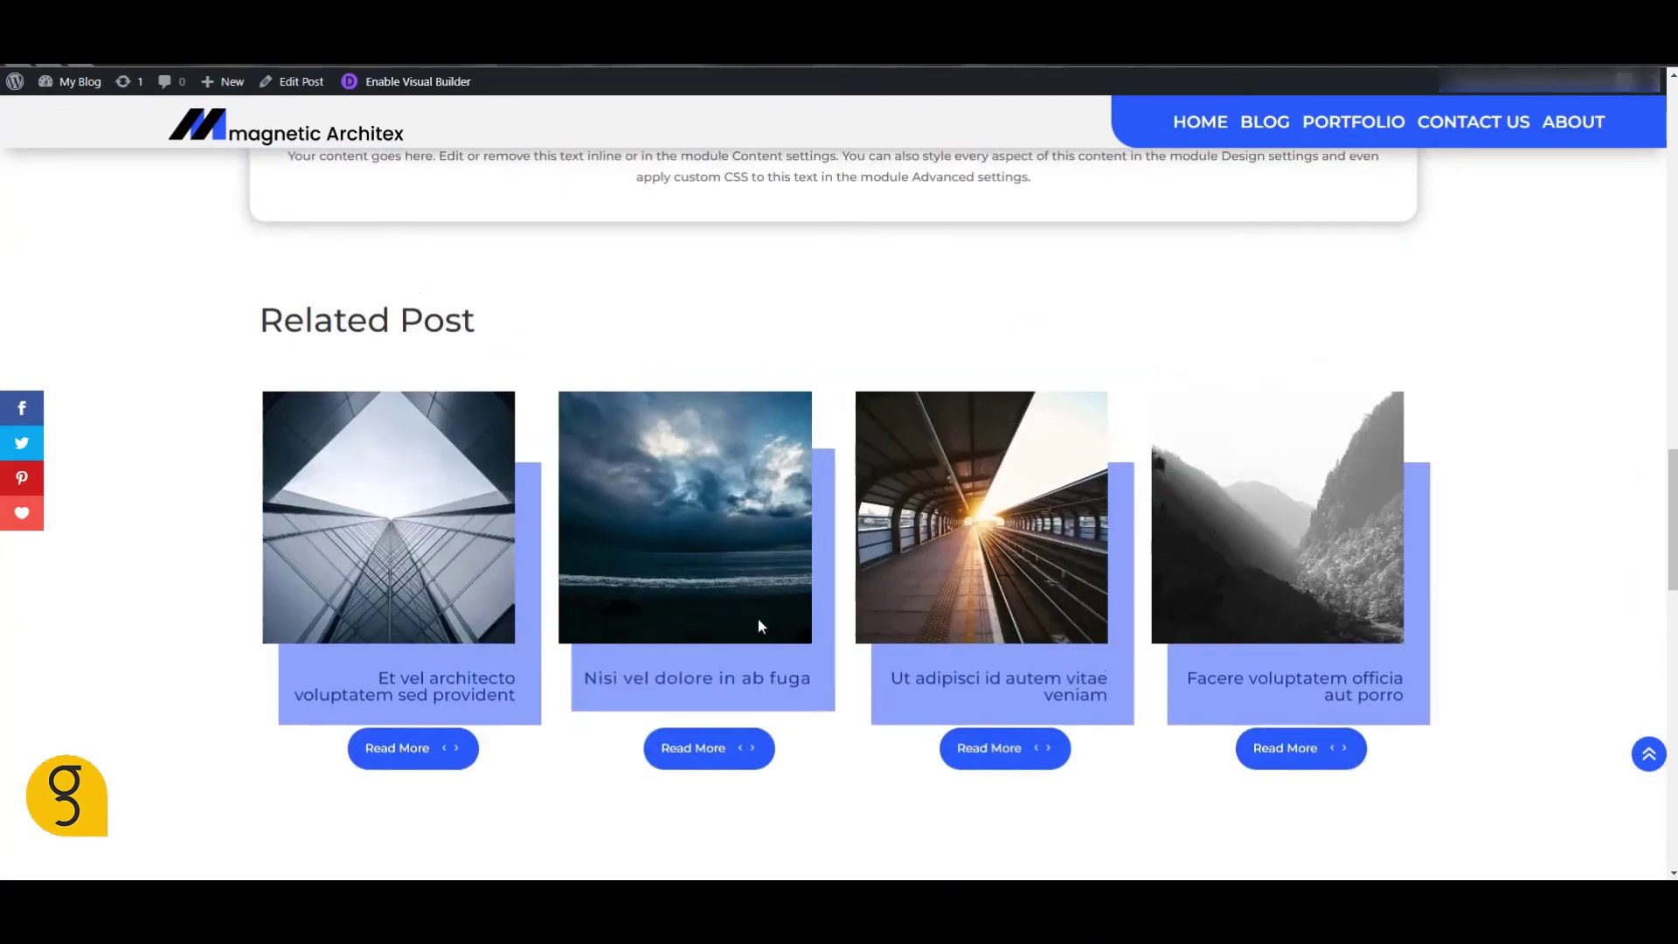
{"action": "scroll", "coordinate": [758, 626], "scroll_direction": "up", "scroll_amount": 7}
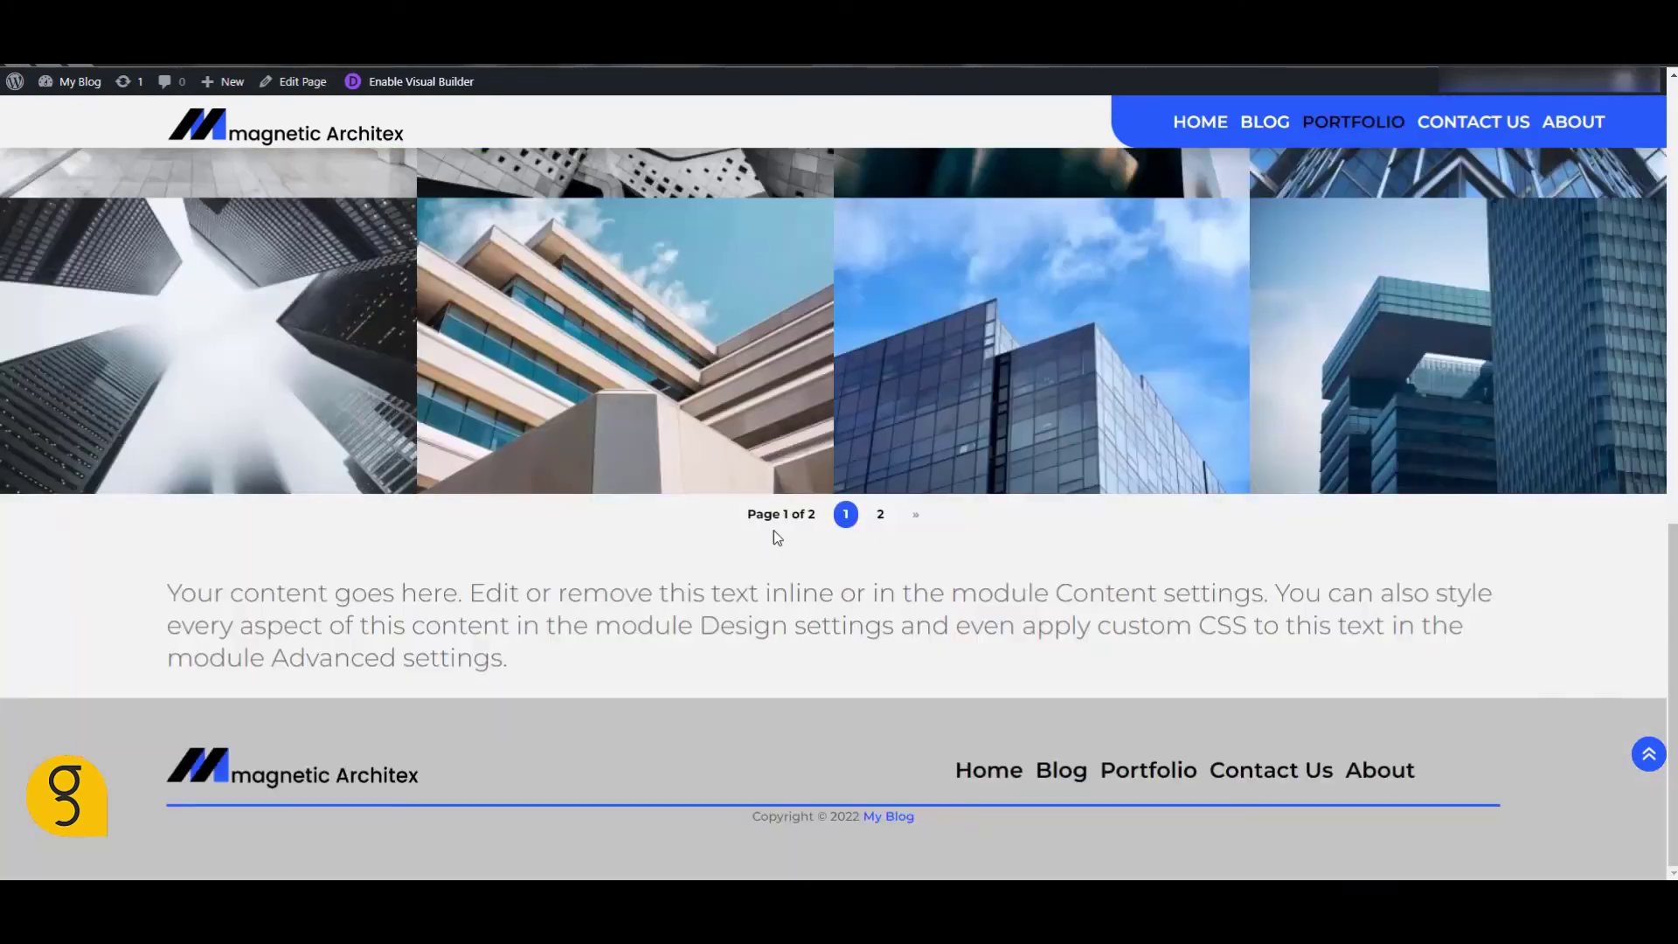
{"action": "scroll", "coordinate": [825, 394], "scroll_direction": "up", "scroll_amount": 10}
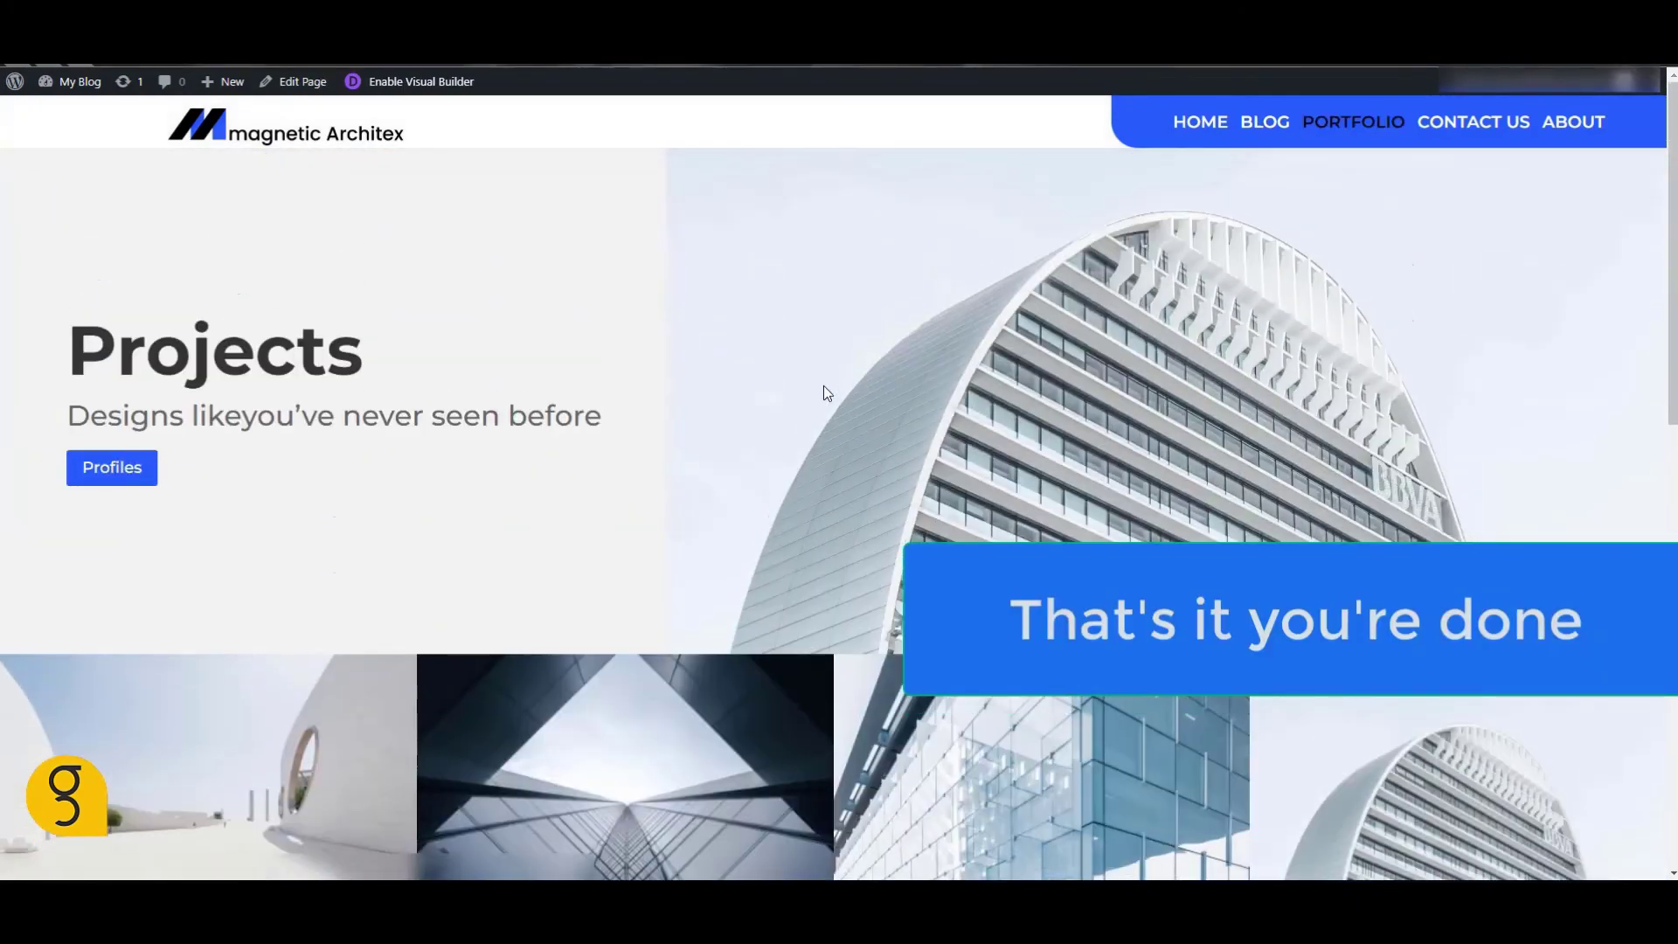
- Go to the Home page from the site's top navigation menu
{"action": "left_click", "coordinate": [1194, 122]}
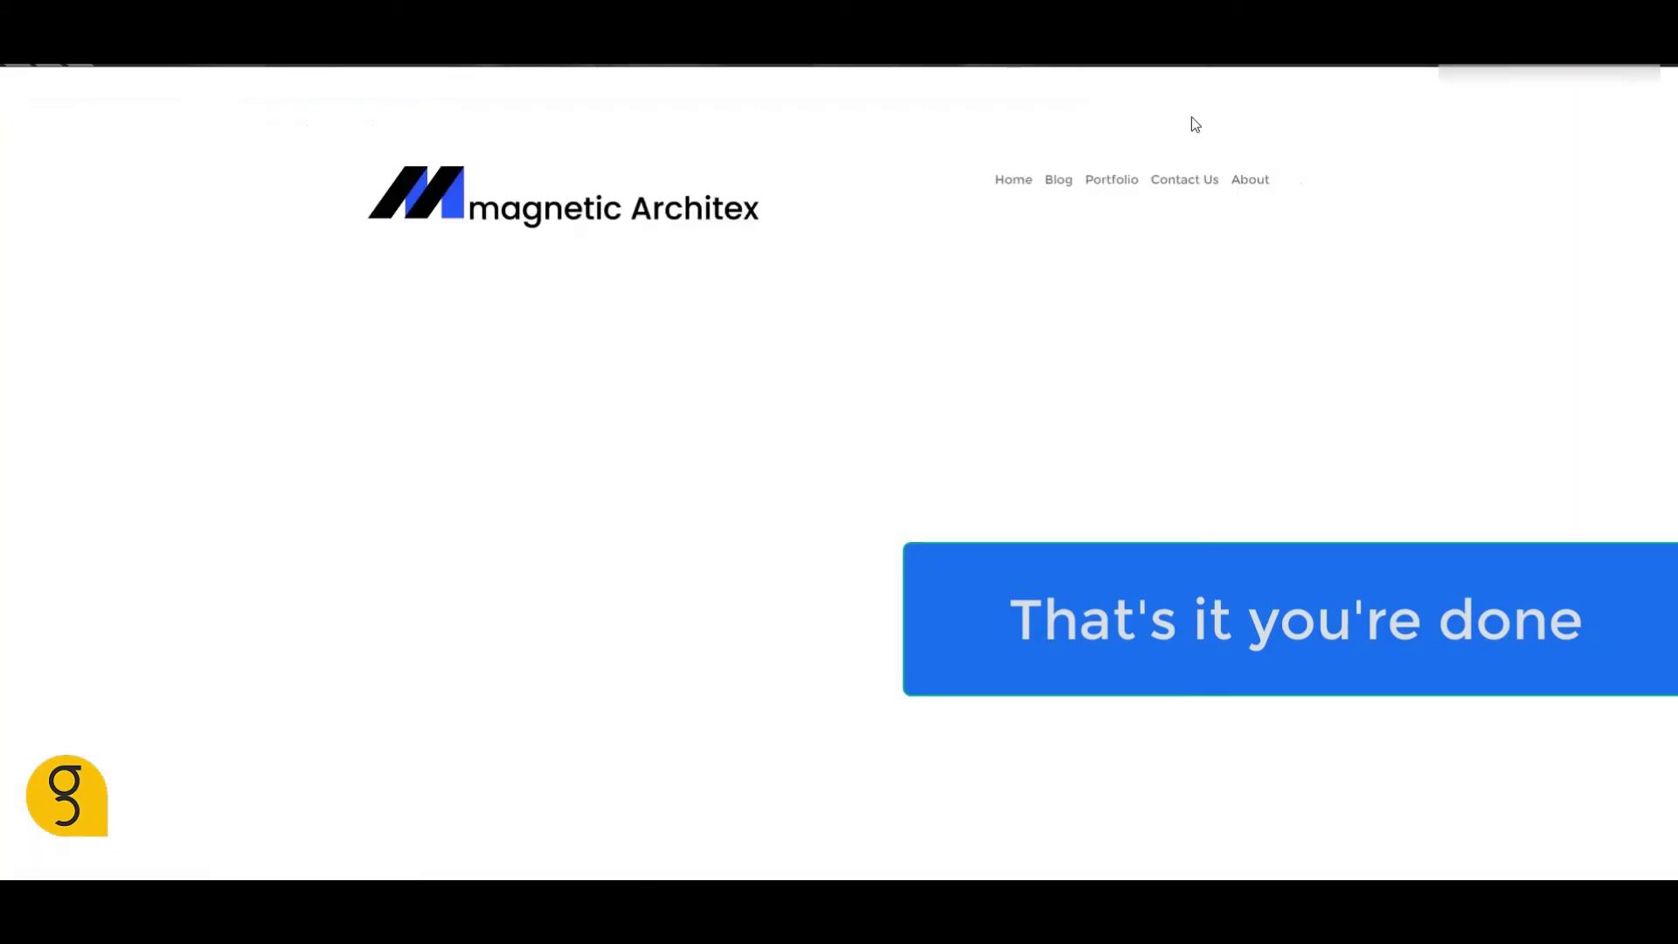